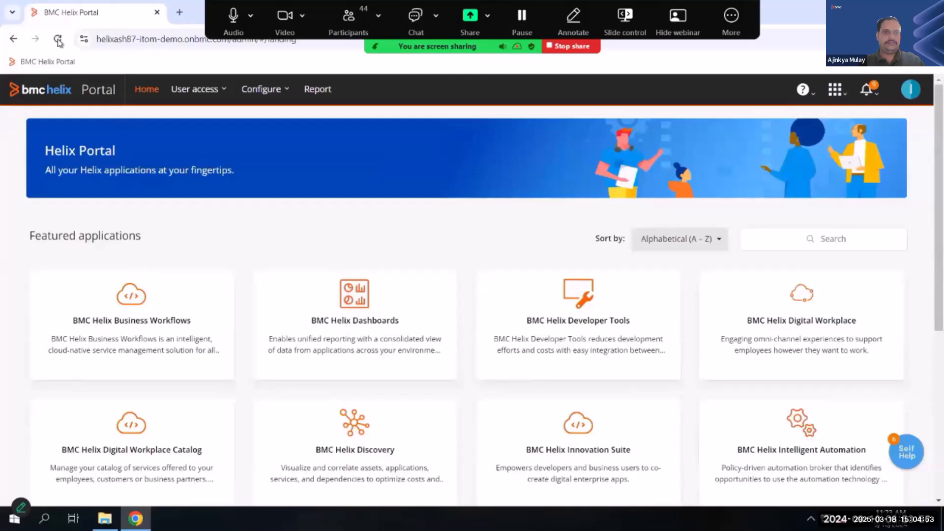
- Reload the Helix Portal, open BMC Helix Dashboards and hide its navigation menu
click(57, 40)
click(319, 294)
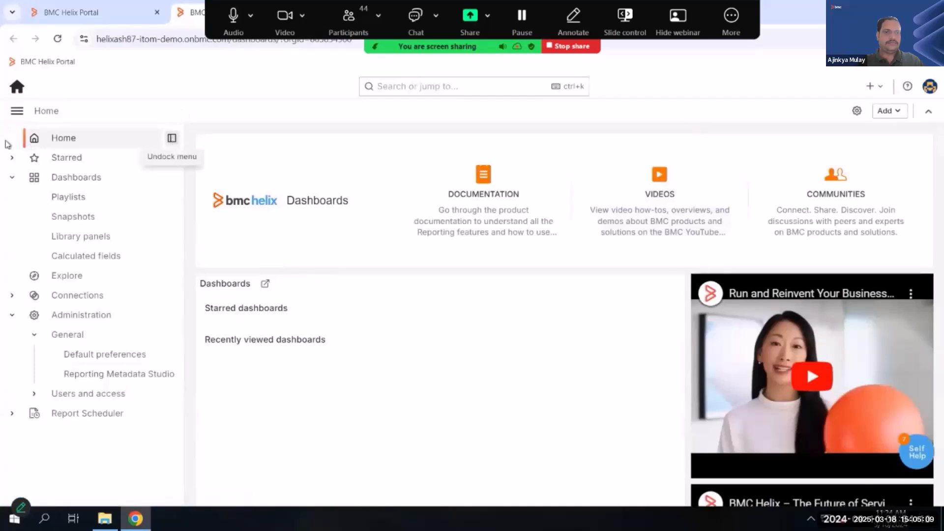
click(17, 111)
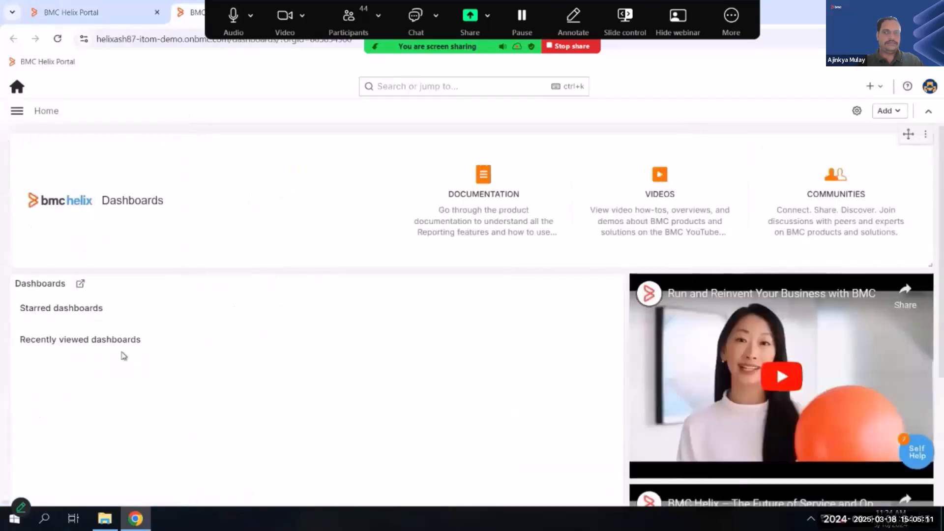
- Create a new dashboard and add a visualization to it
click(880, 84)
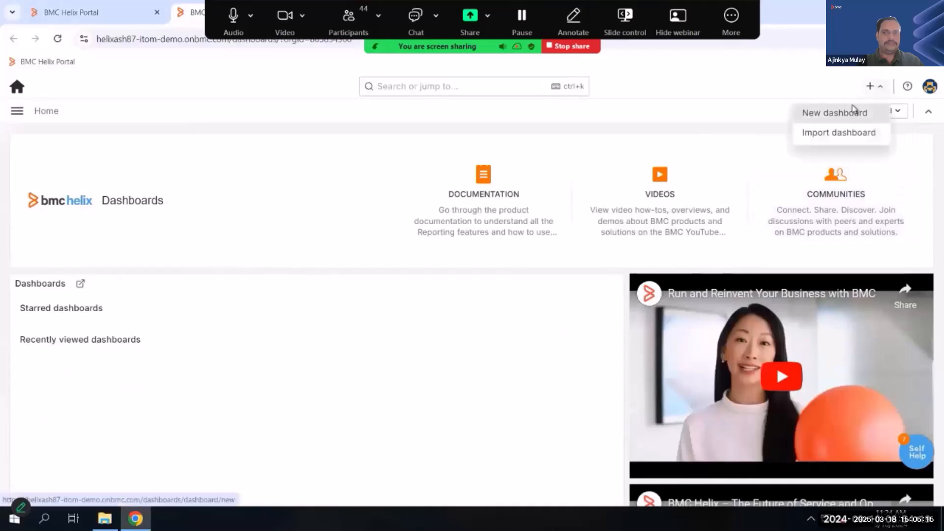
click(853, 111)
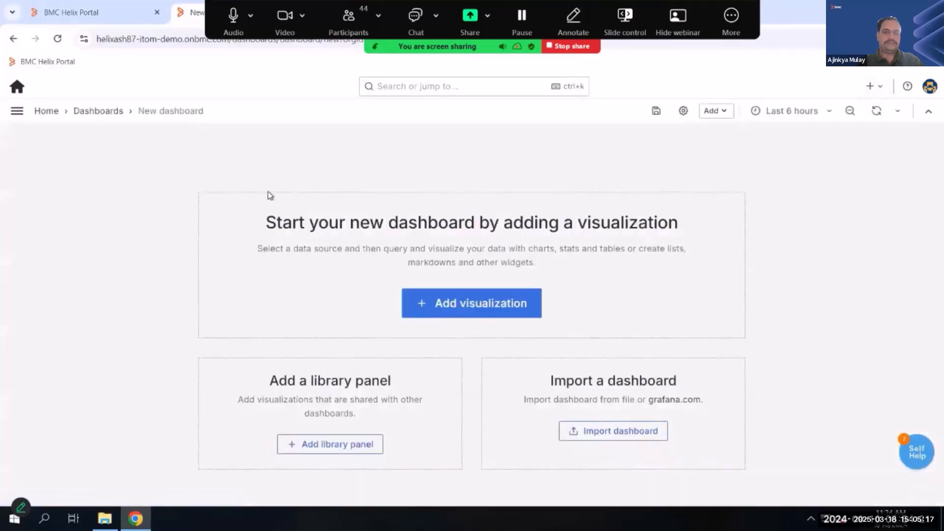
click(468, 304)
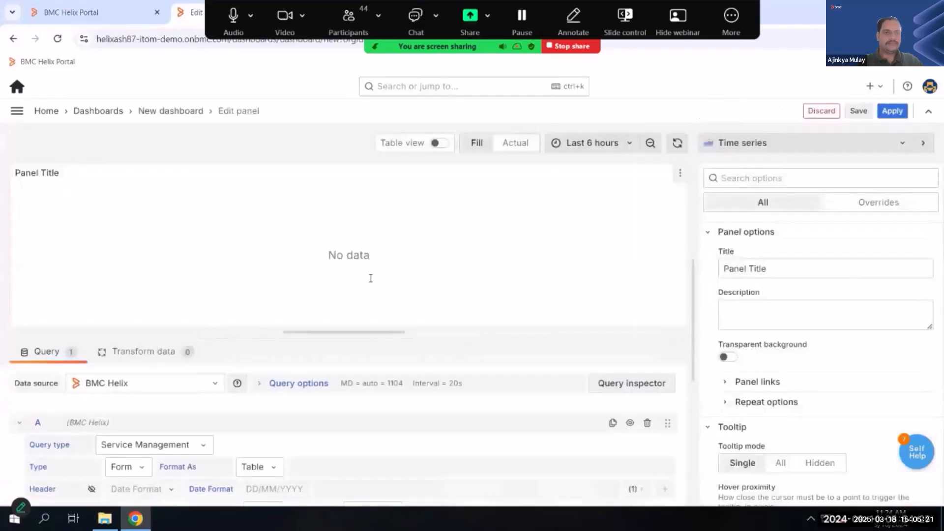
- Open the visual query builder for the panel's Service Management query, using the Incident Management view
drag(333, 331, 342, 257)
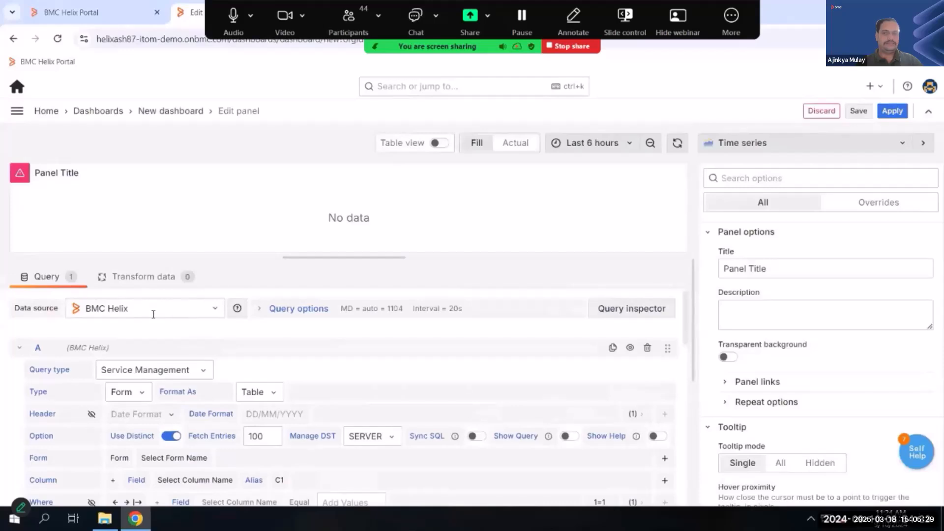
click(167, 370)
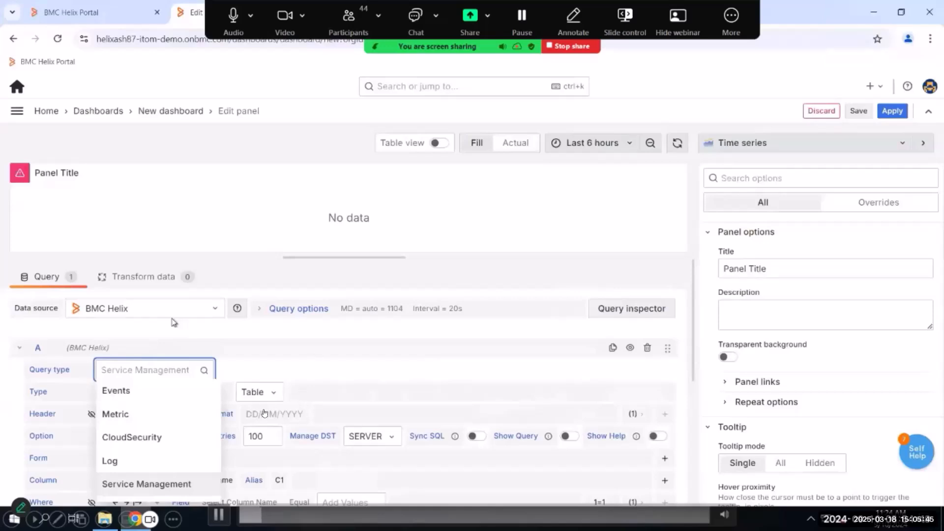
click(218, 514)
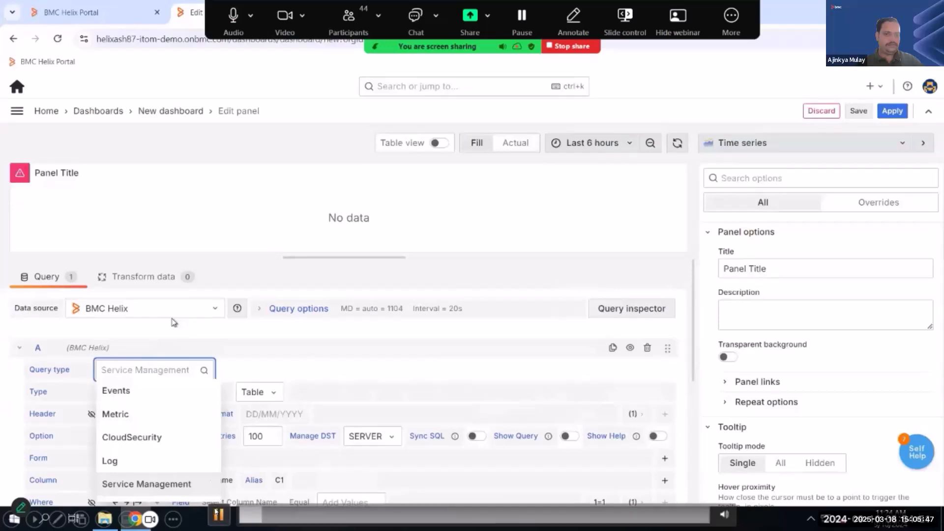
click(242, 469)
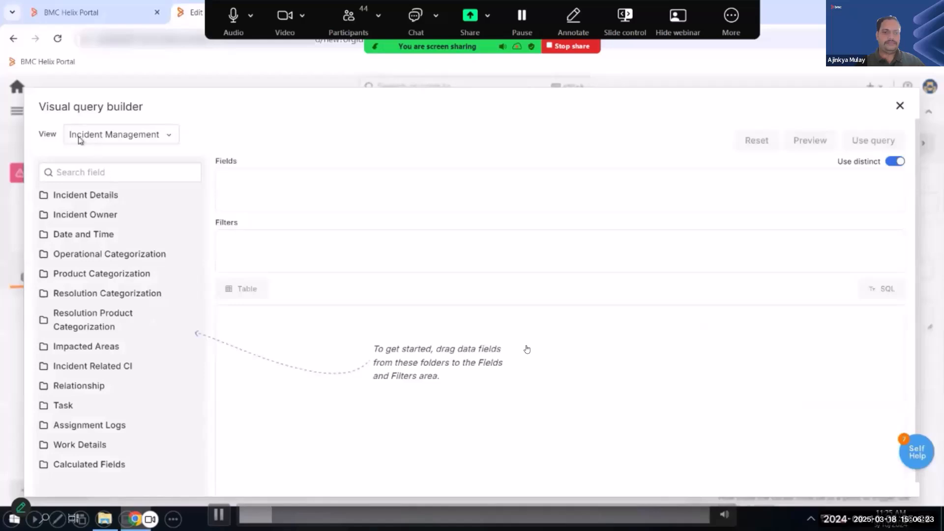
click(164, 139)
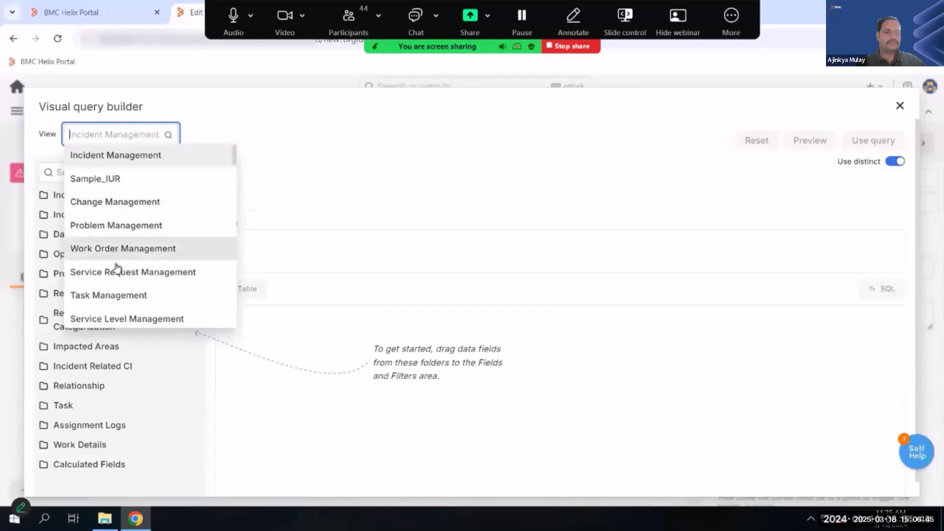
click(125, 158)
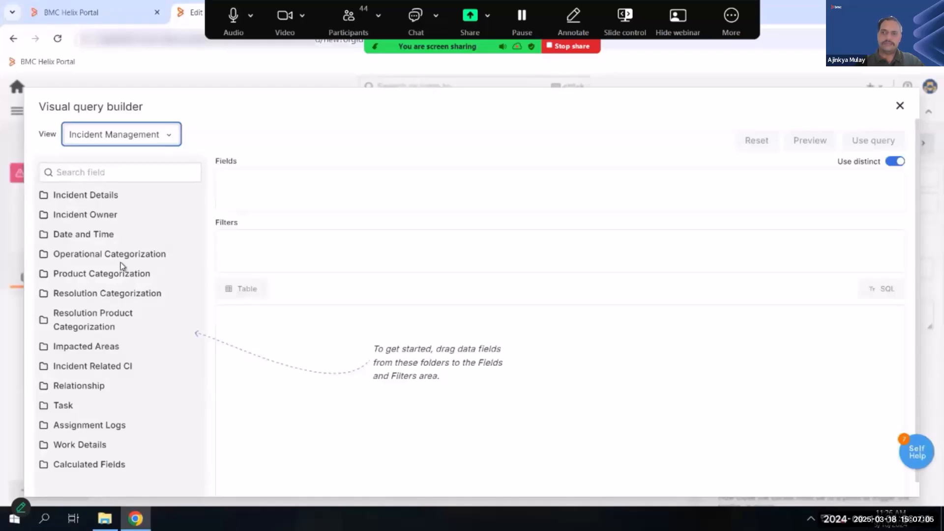
- Examine the fields available in the Incident Details, Incident Owner, and Date and Time folders of the query builder
click(90, 196)
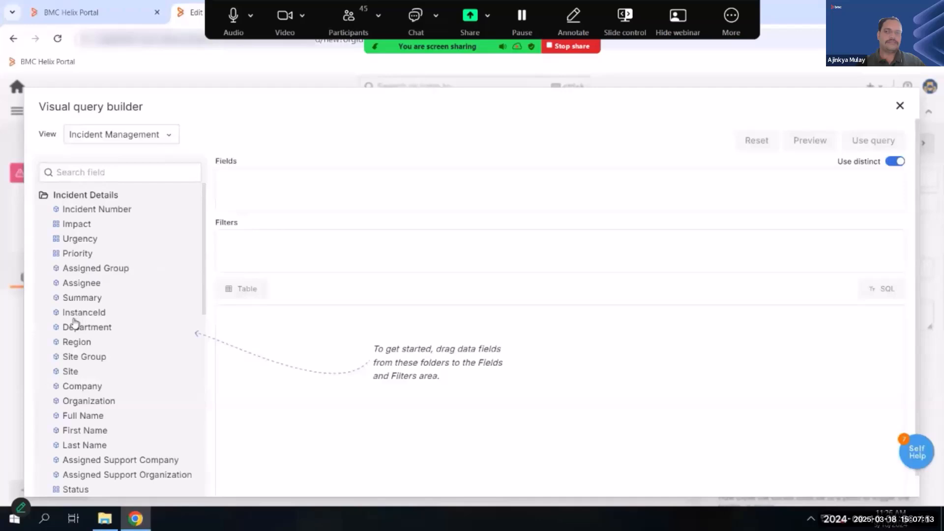
click(91, 197)
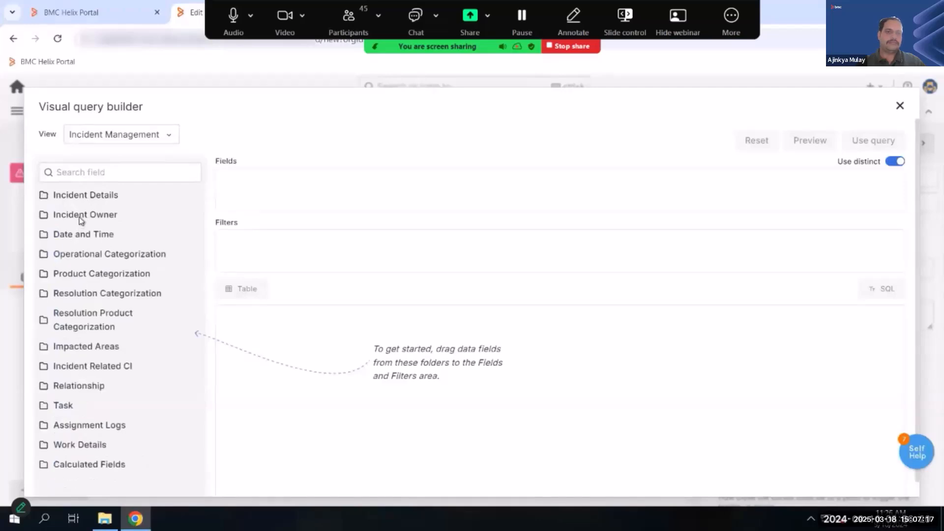
click(88, 216)
click(68, 215)
click(90, 196)
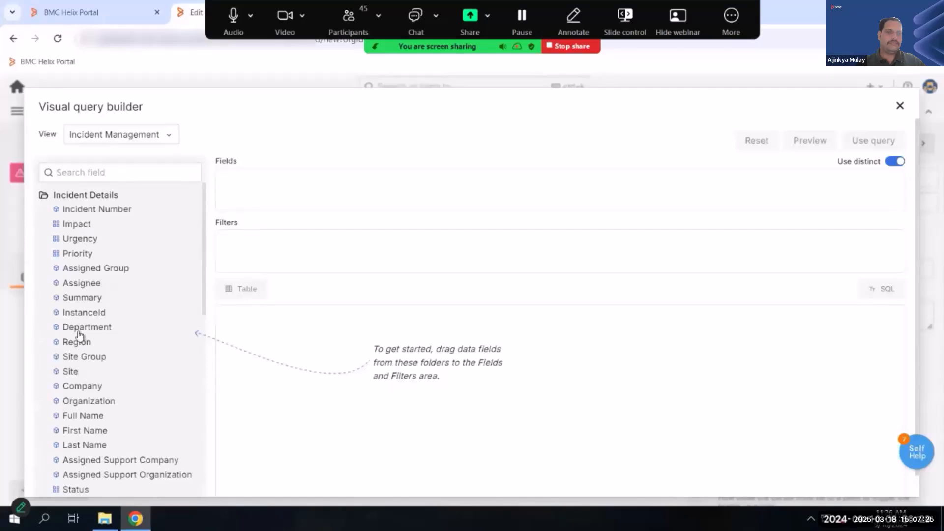
click(98, 198)
click(82, 237)
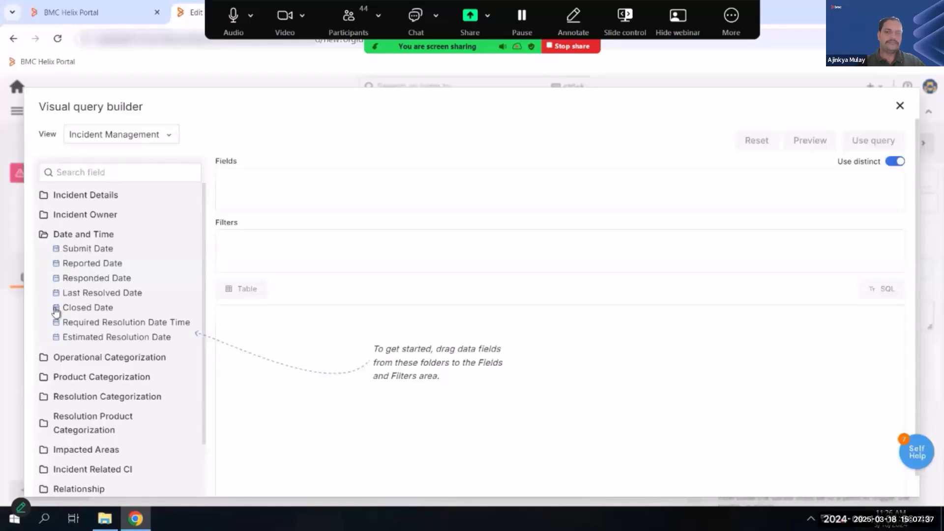
click(82, 216)
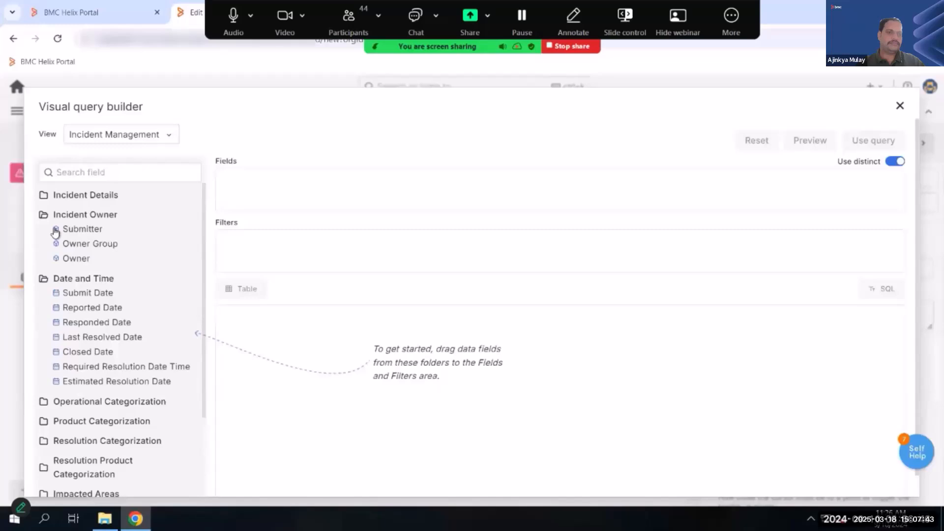
click(84, 197)
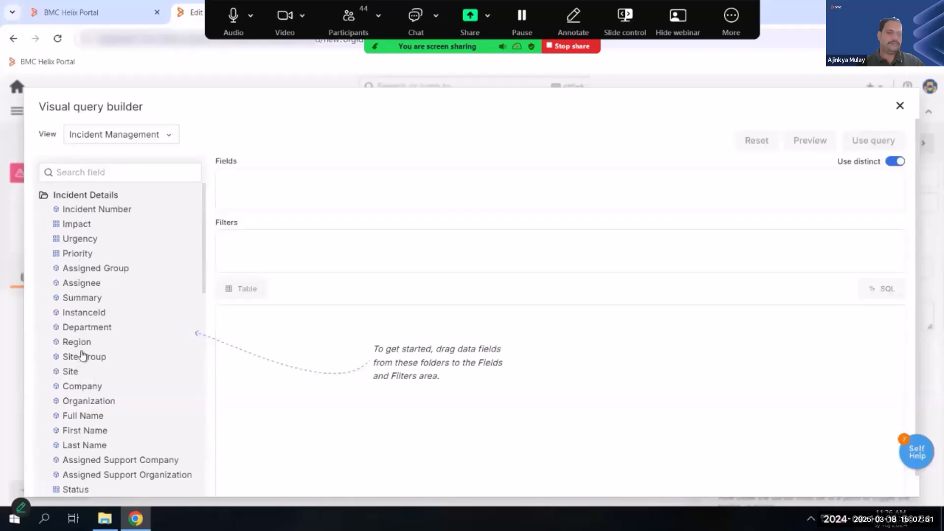
scroll(93, 364, down, 10)
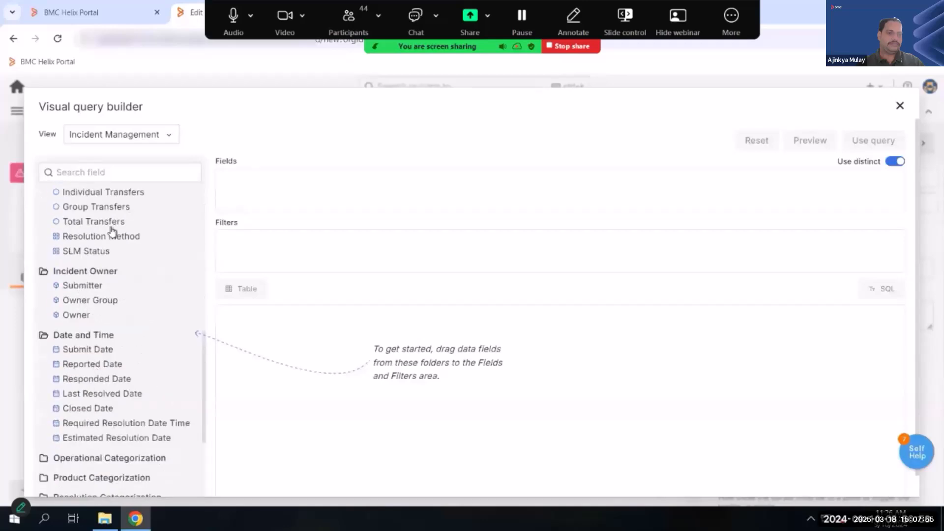
scroll(75, 241, up, 2)
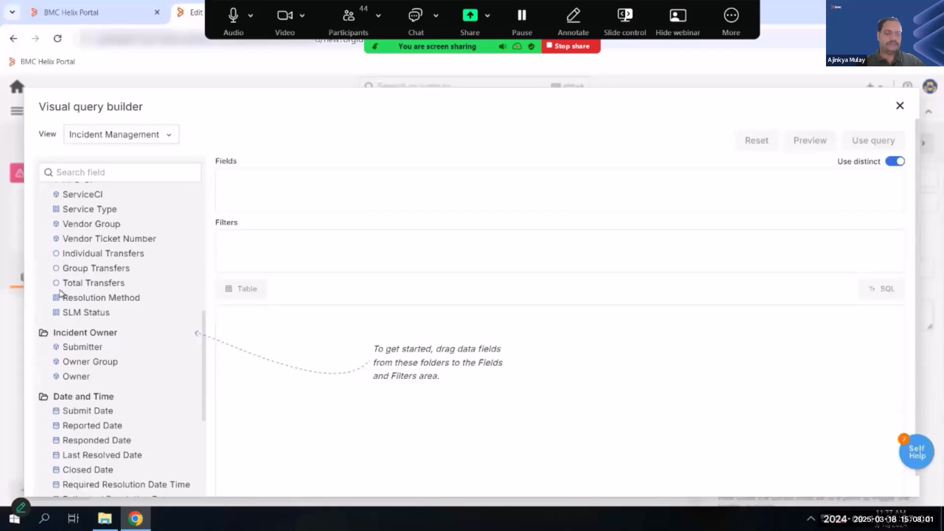
scroll(87, 282, up, 8)
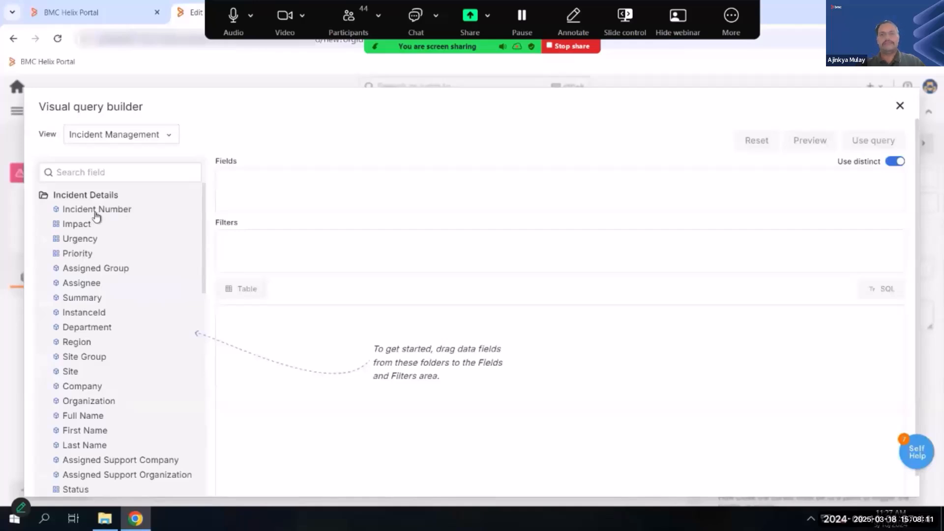
- Add the Incident Number and Priority fields to the query and preview it as a table and as SQL
drag(96, 216, 240, 188)
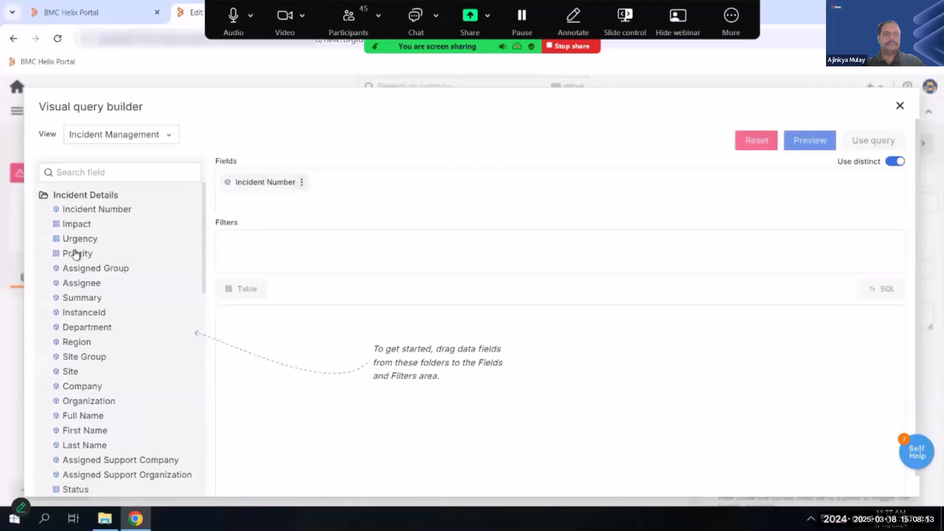
drag(330, 212, 330, 213)
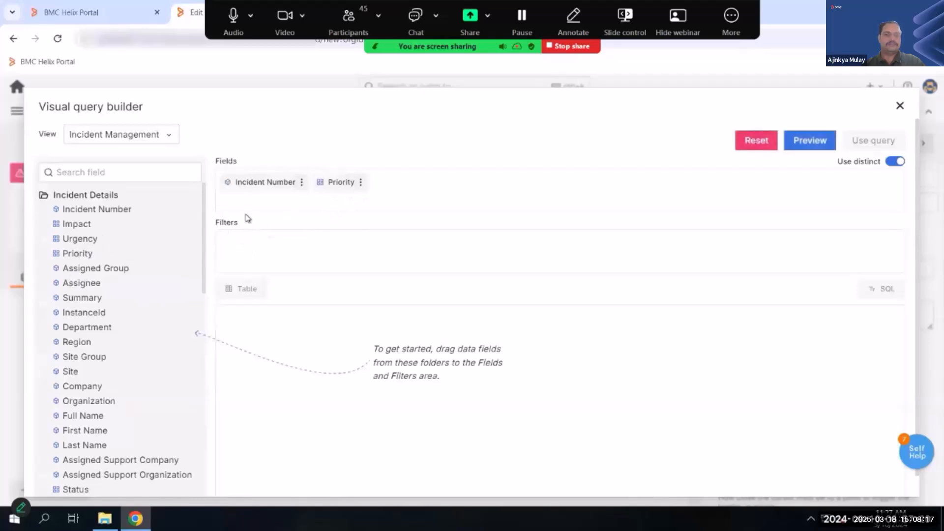
click(800, 150)
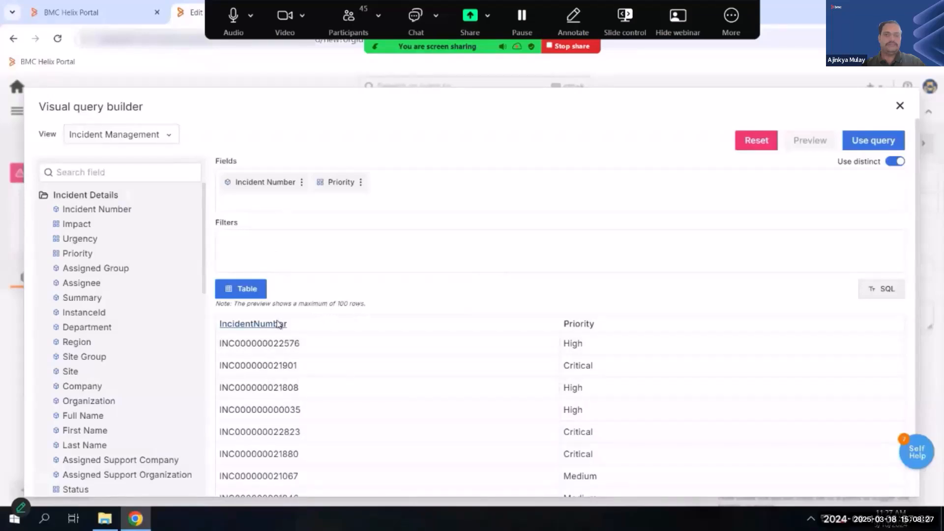
click(877, 294)
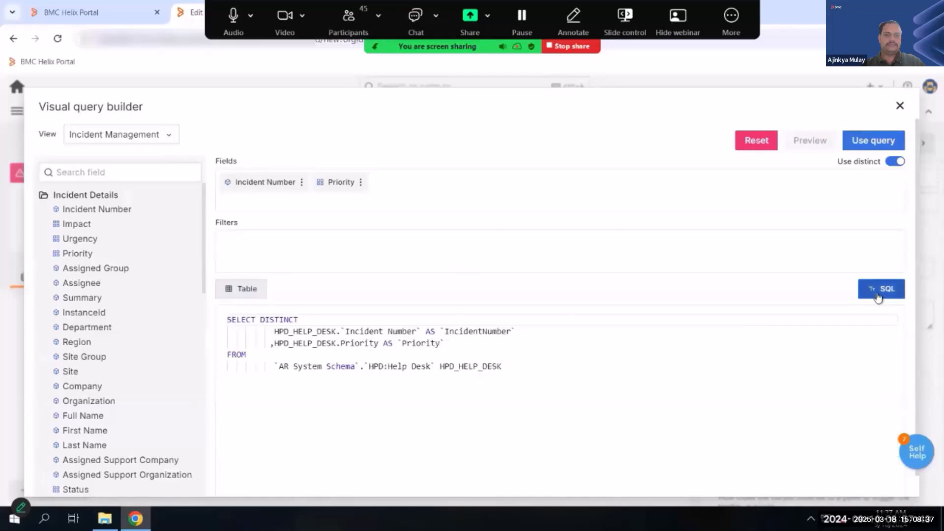
click(253, 294)
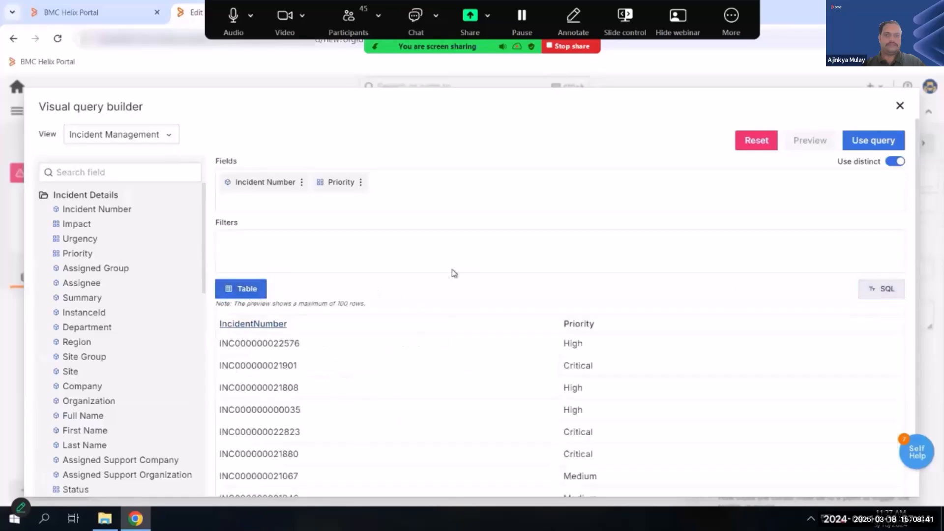
- Use the built query in the panel, switch its visualization to a table and return to the dashboard
click(871, 141)
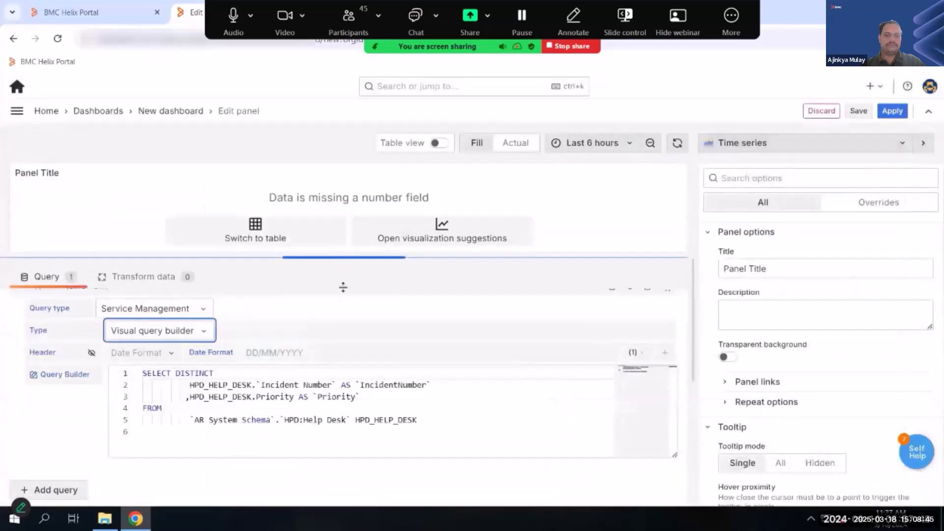
drag(343, 287, 343, 341)
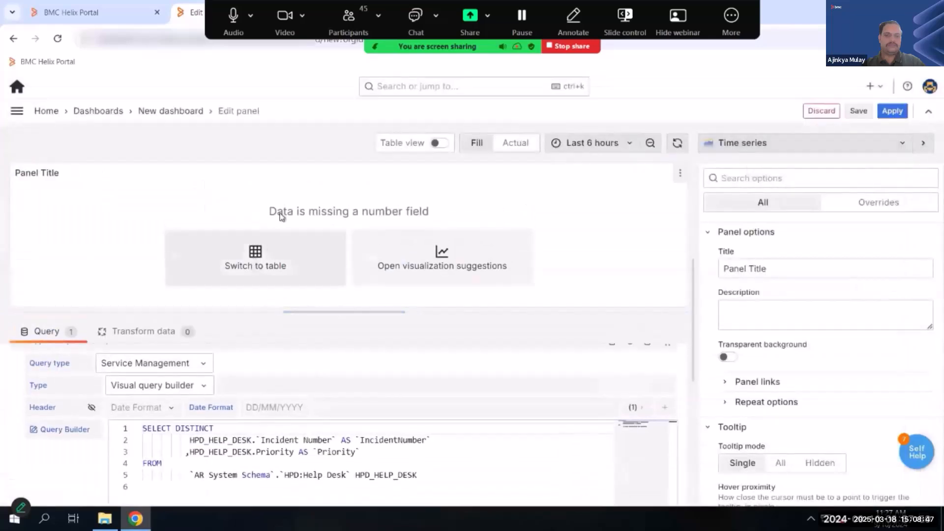
click(268, 258)
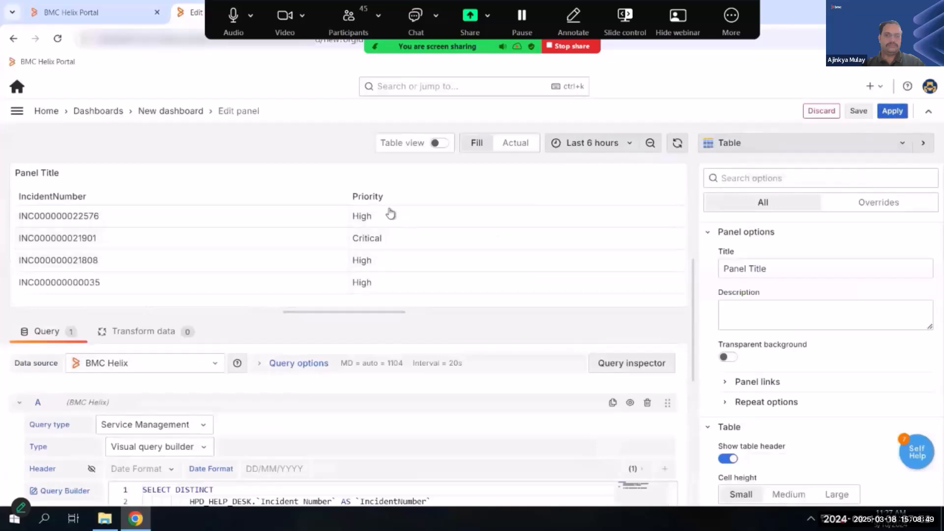
key(Escape)
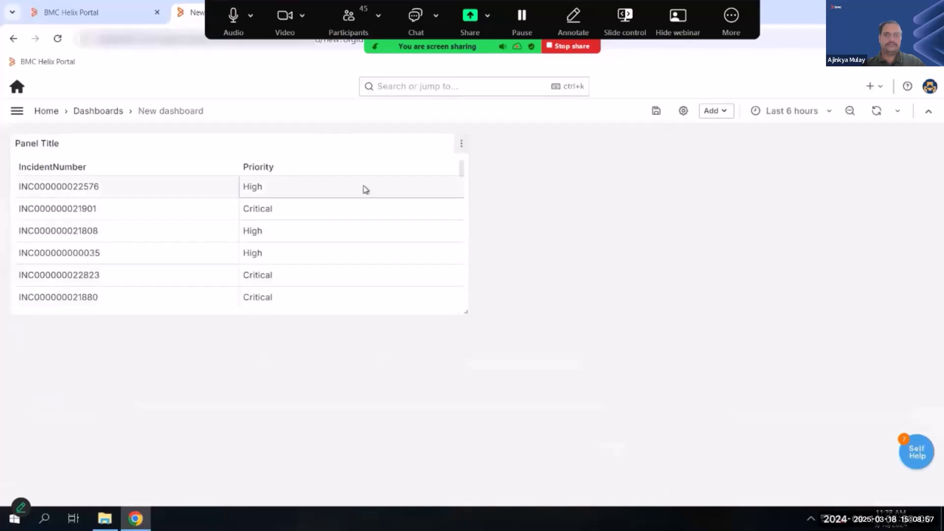
- Reopen the incident table panel for editing and bring up its query in the visual query builder
click(462, 143)
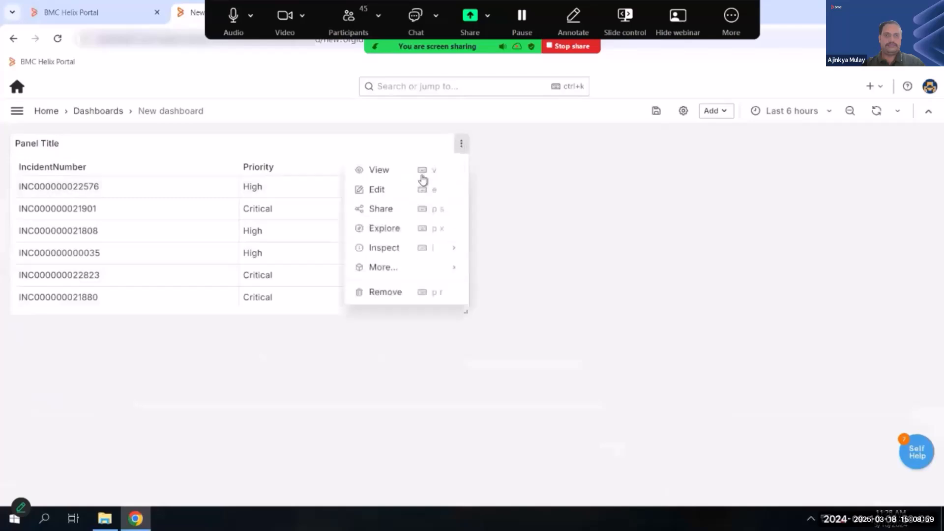
click(379, 189)
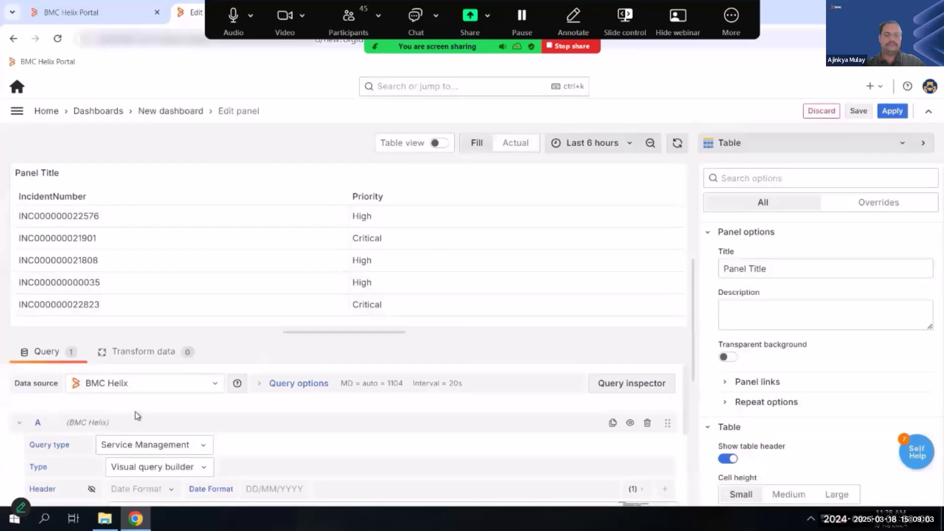
scroll(73, 440, down, 1)
click(33, 449)
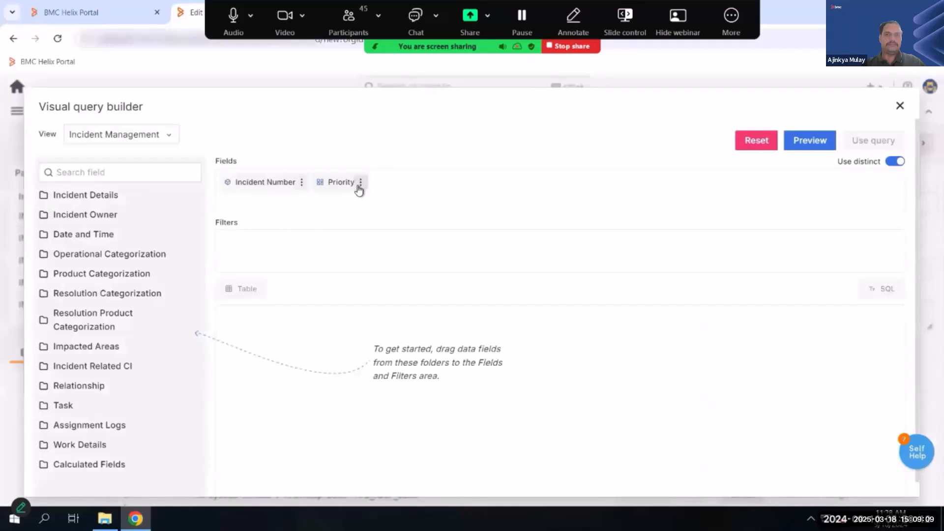
- Place the Priority field before Incident Number, apply the Count aggregate to Incident Number, and preview the query
drag(329, 184, 232, 191)
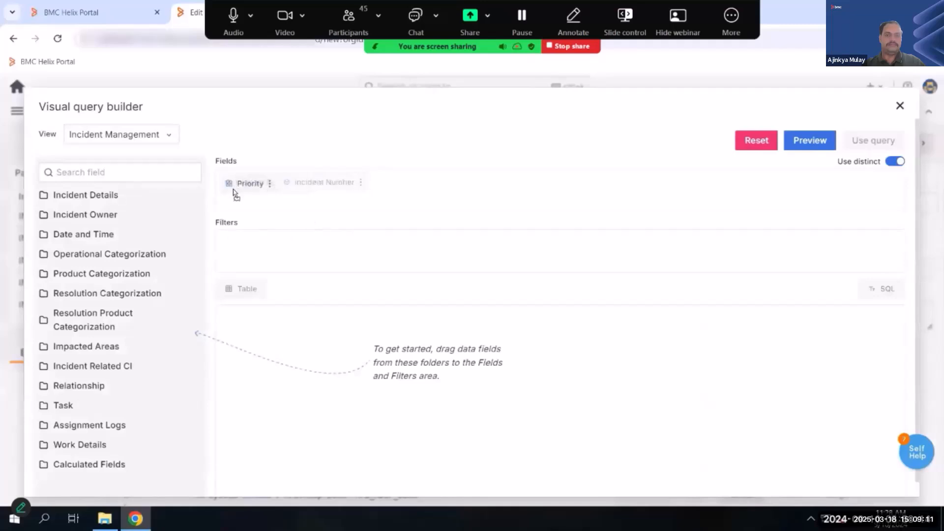
click(361, 184)
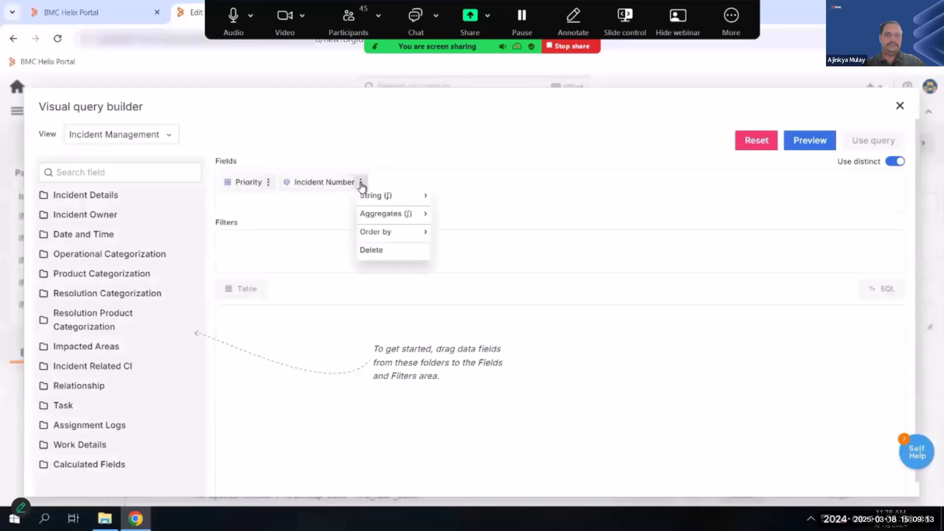
click(390, 234)
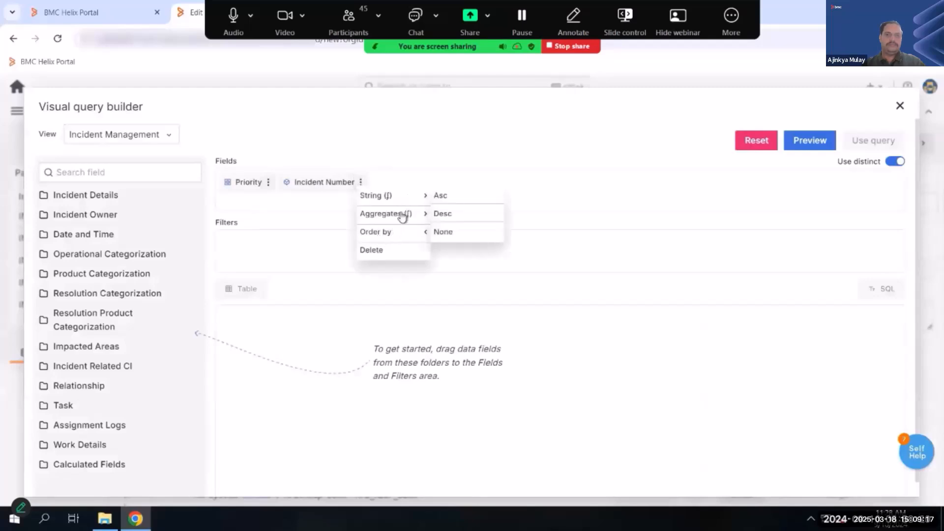
click(403, 215)
click(452, 196)
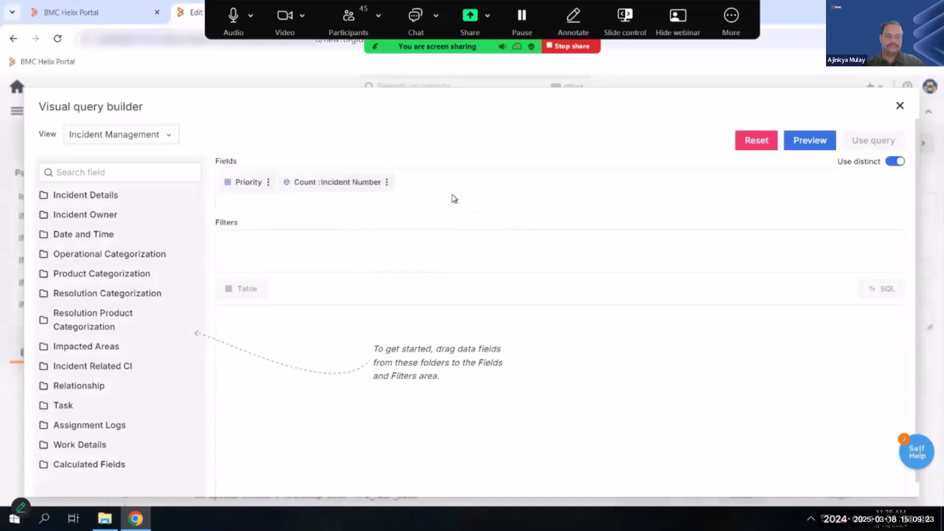
click(818, 147)
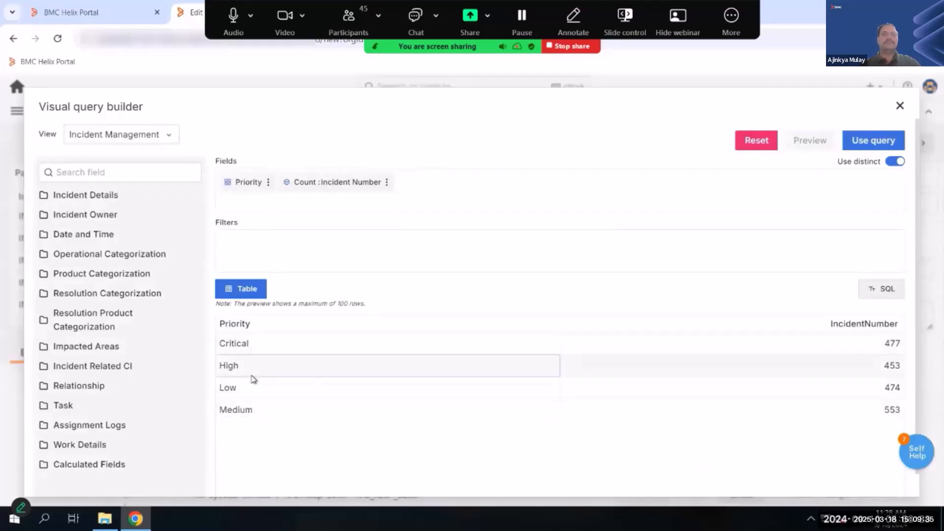
- Try the Number of Incidents calculated field in the query alongside the incident count and remove it again
click(387, 181)
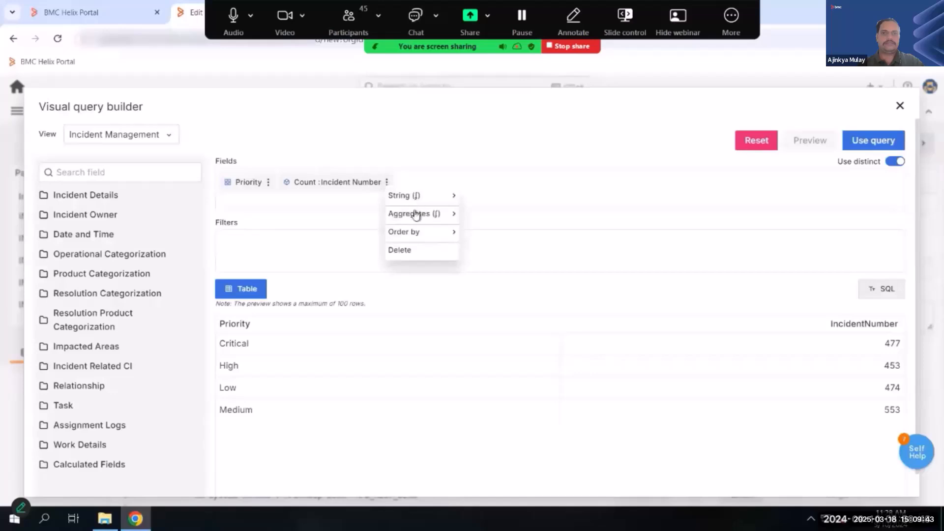
click(521, 203)
click(79, 462)
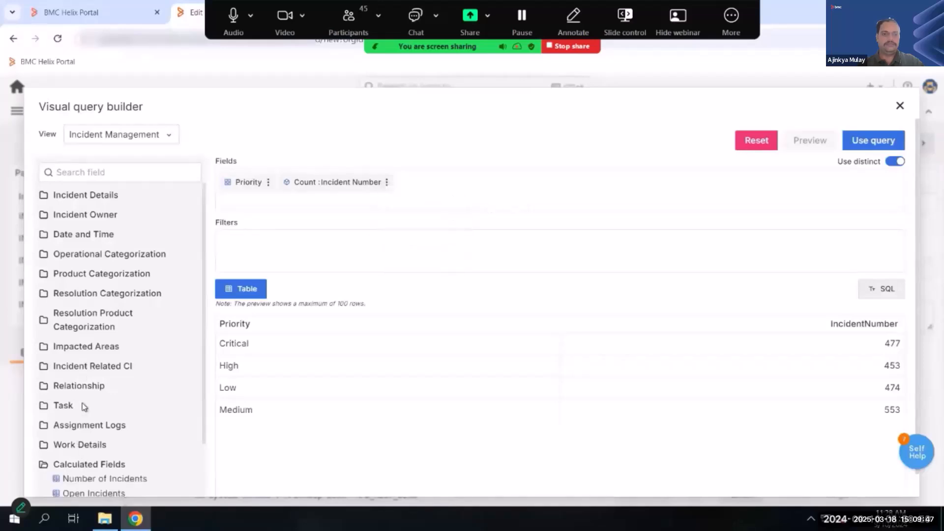
scroll(146, 361, down, 2)
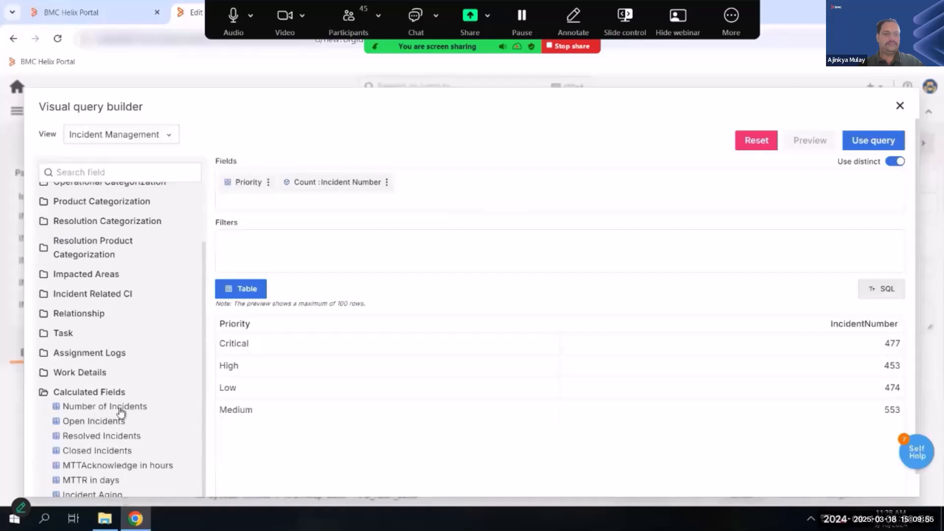
drag(120, 412, 416, 193)
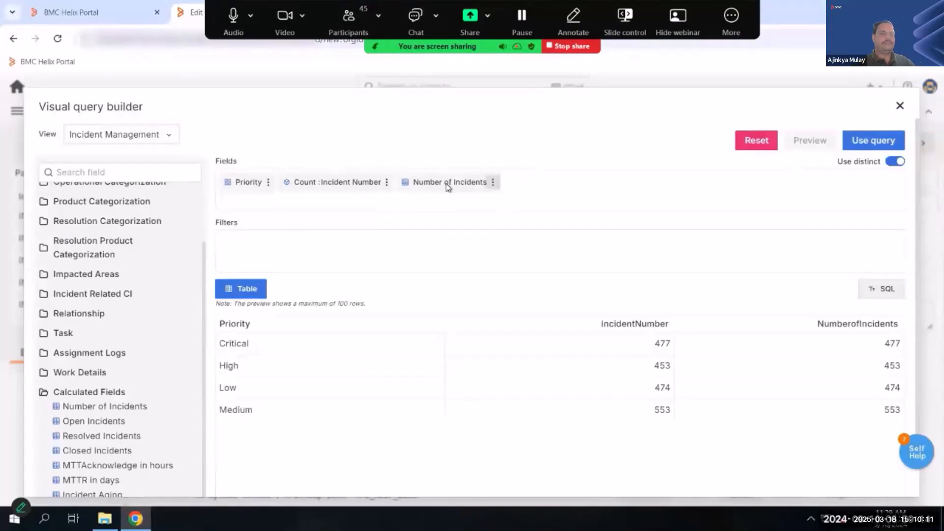
click(492, 183)
click(507, 235)
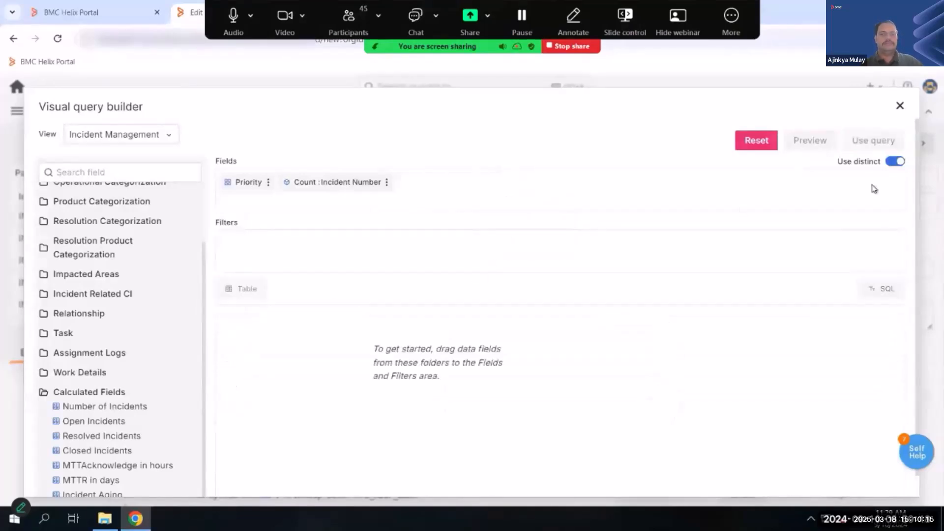
- Preview the query of incident count by priority and use it in the panel
click(797, 142)
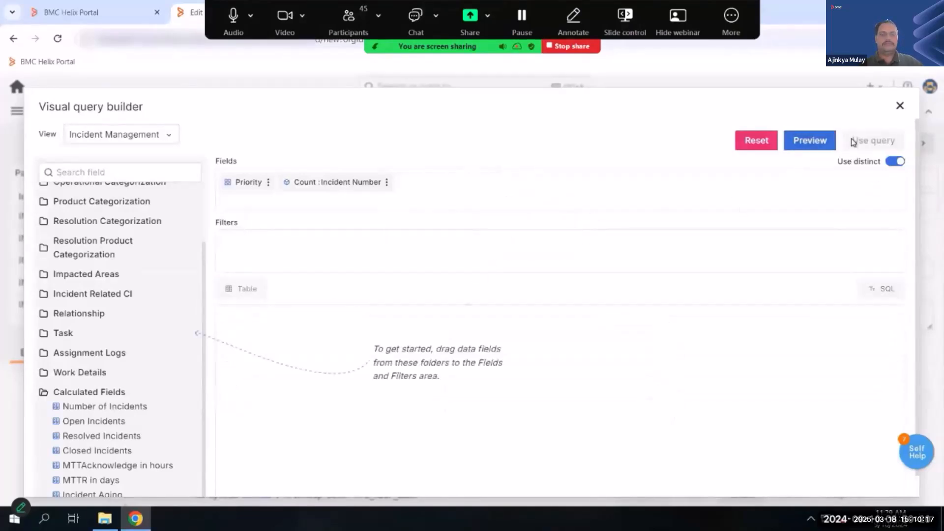
click(865, 143)
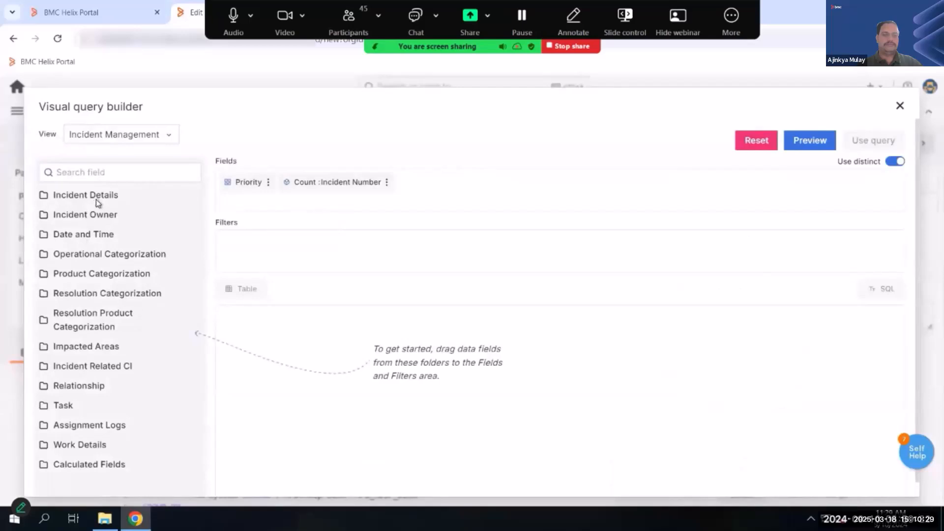
- Filter the panel query to Priority Equal Critical, using the Priority field from Incident Details, and preview it
click(96, 198)
drag(126, 259, 266, 258)
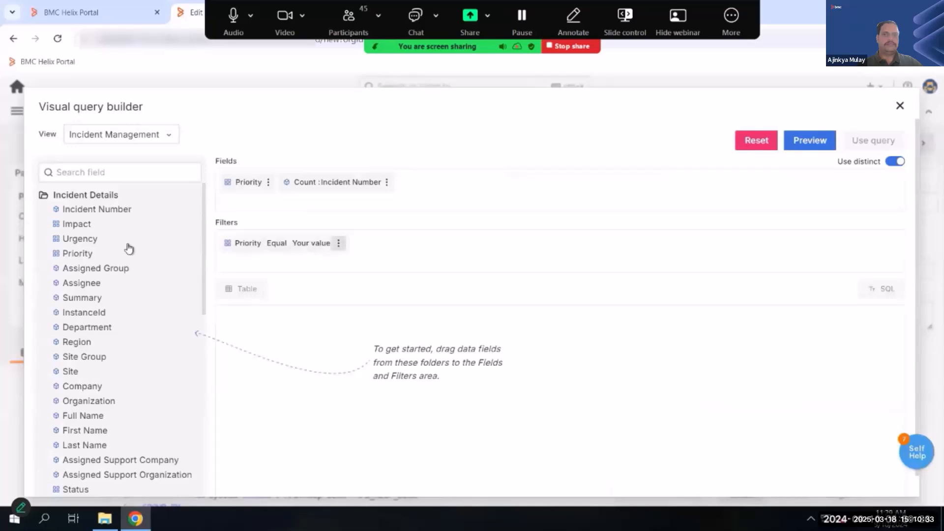
click(305, 244)
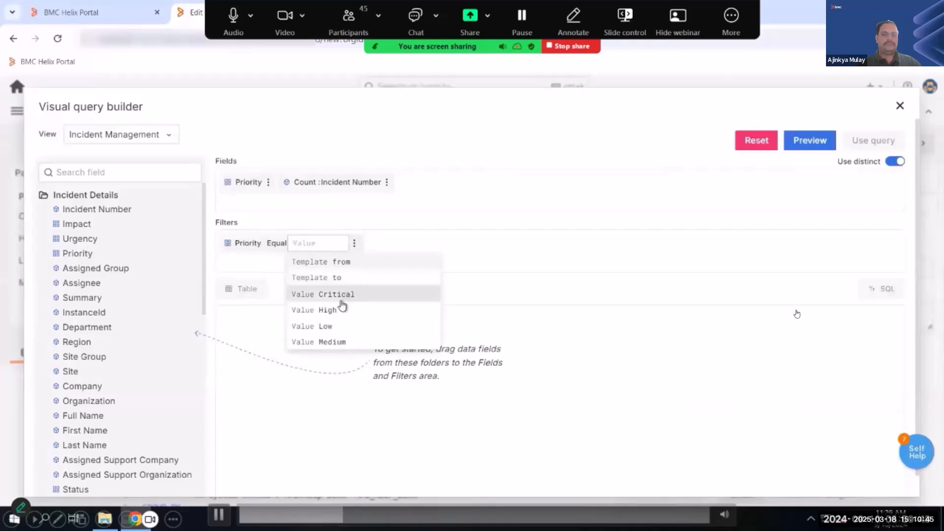
click(406, 286)
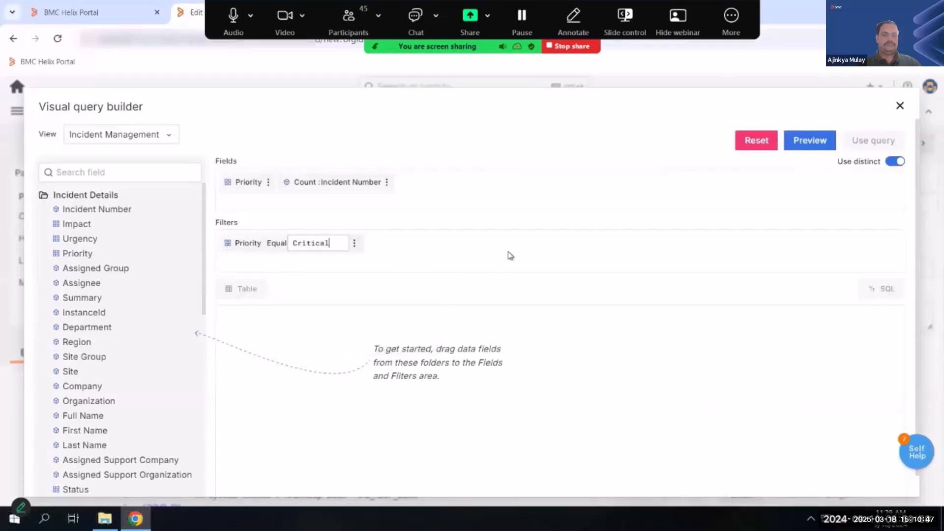
click(807, 155)
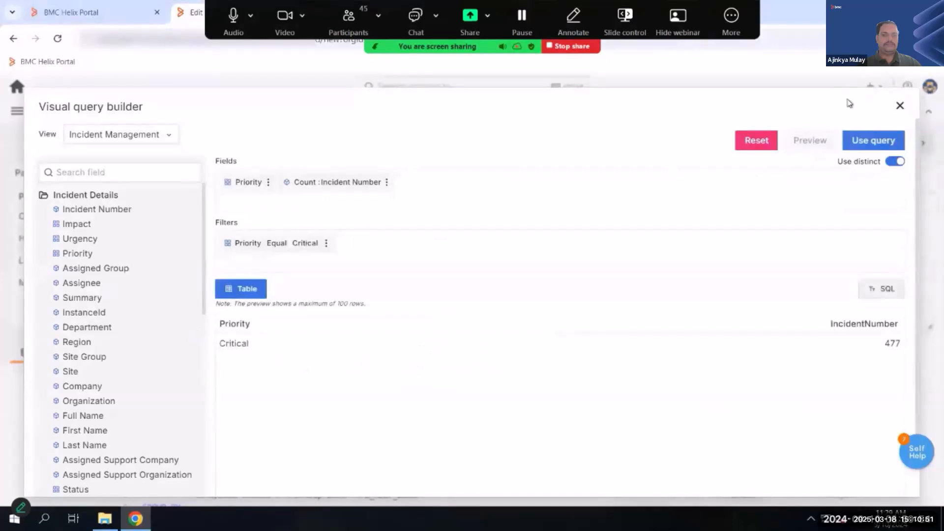
- Use the filtered query in the panel, keep the table visualization, and apply the panel to the dashboard
click(893, 143)
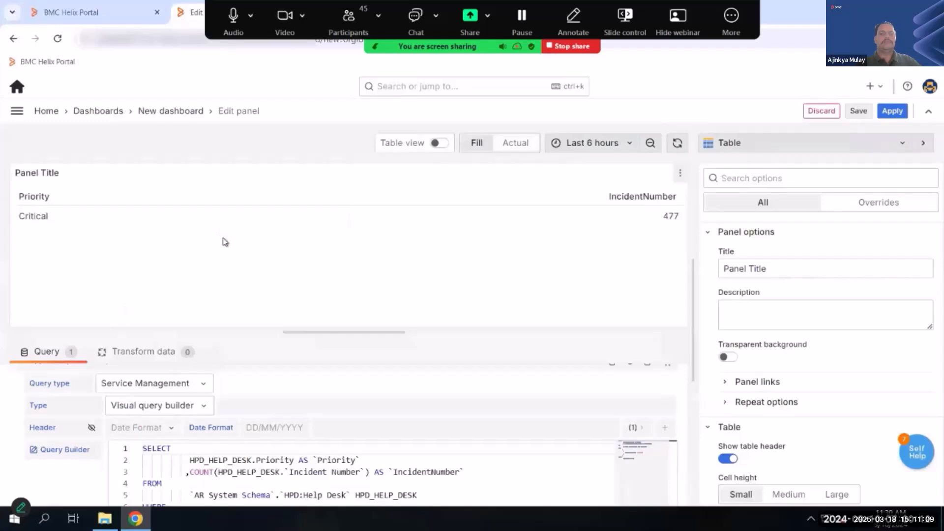
click(839, 144)
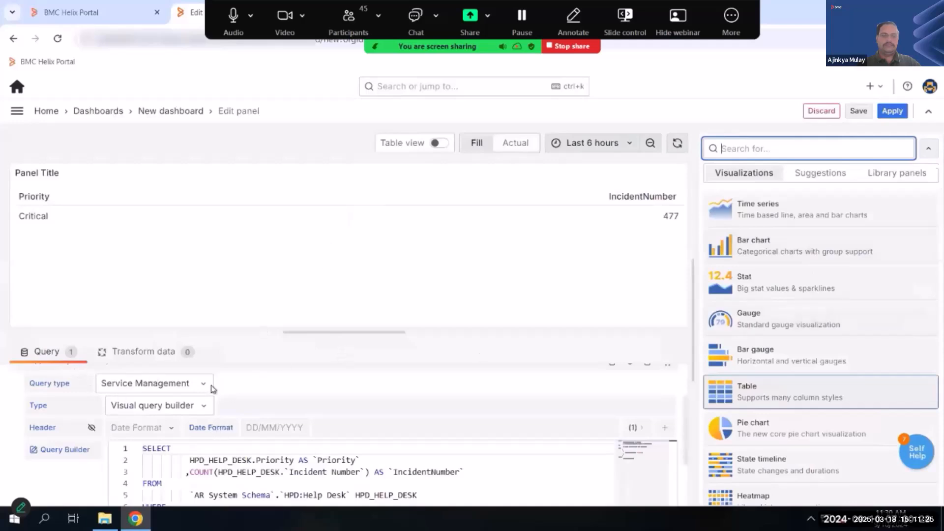
click(887, 113)
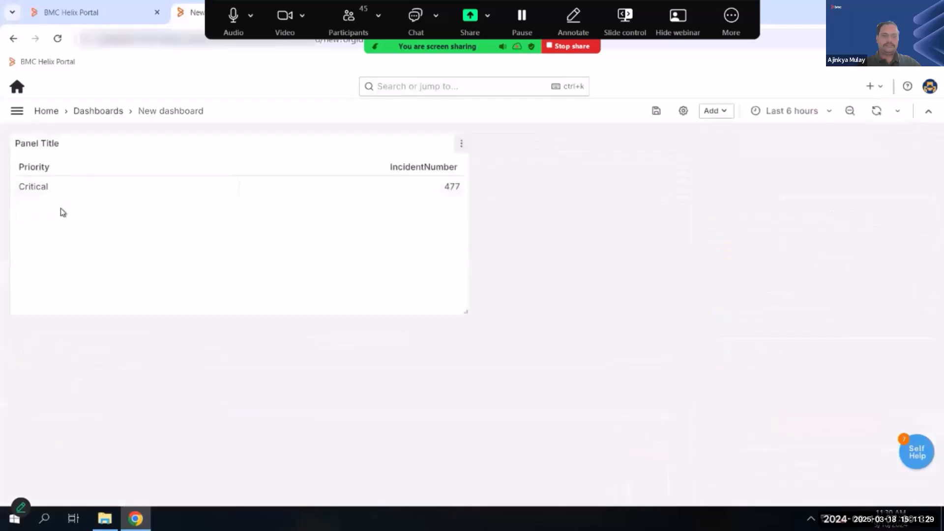
- Add a new Query variable in the dashboard settings, with Priority as both its name and its label
click(683, 111)
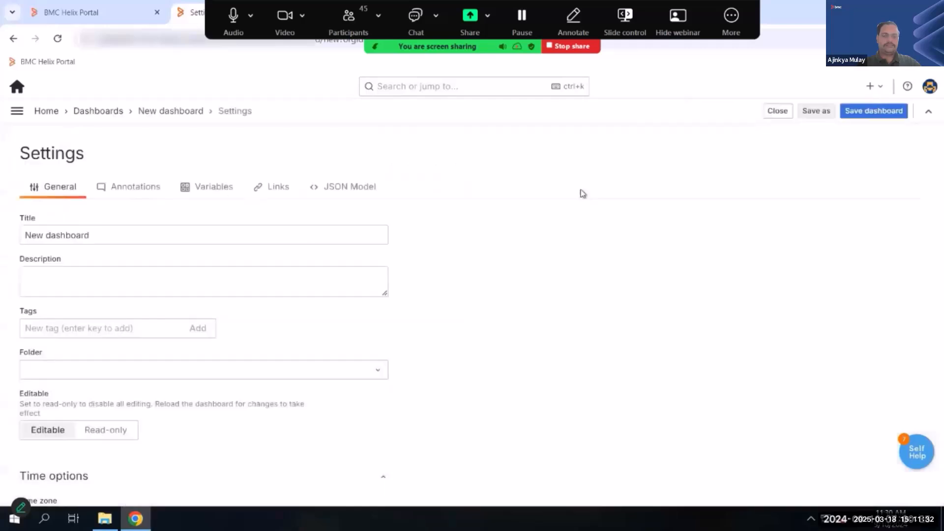
click(217, 189)
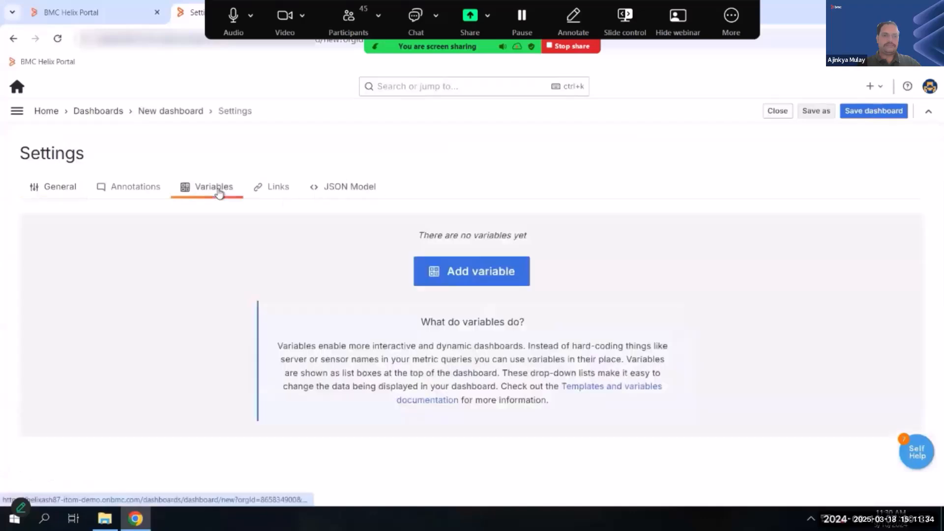
click(472, 276)
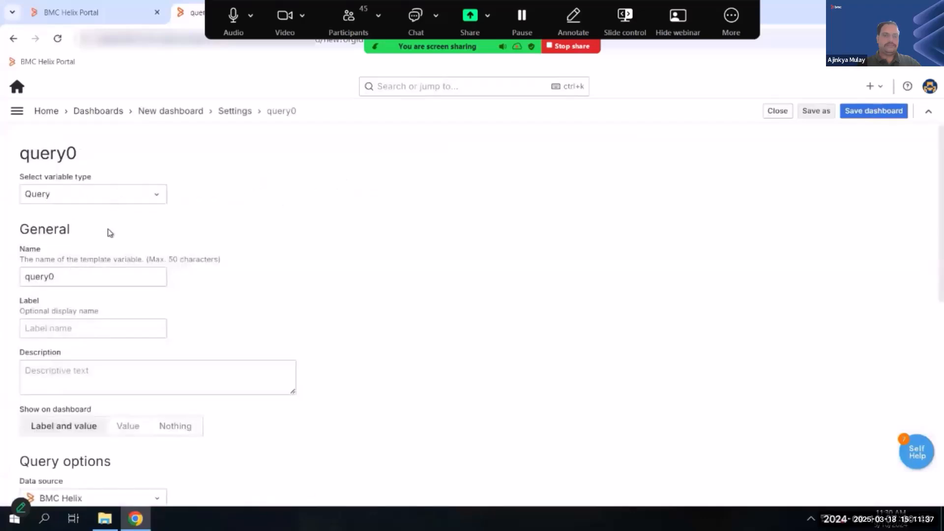
drag(78, 274, 3, 276)
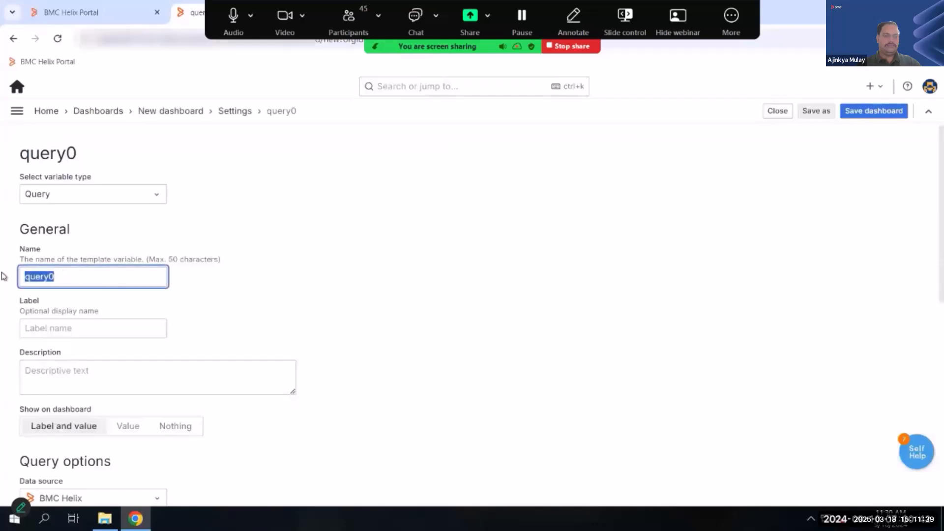
text(pr)
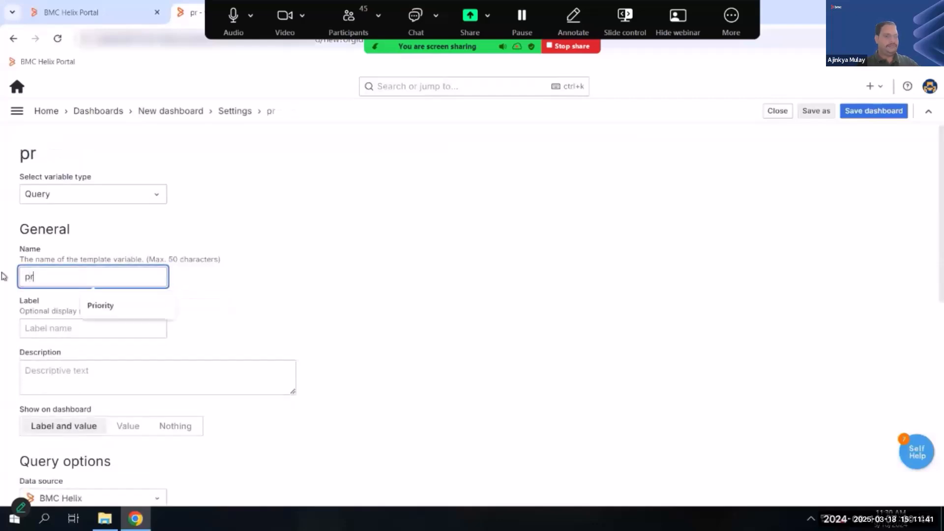
click(111, 306)
click(62, 335)
click(99, 356)
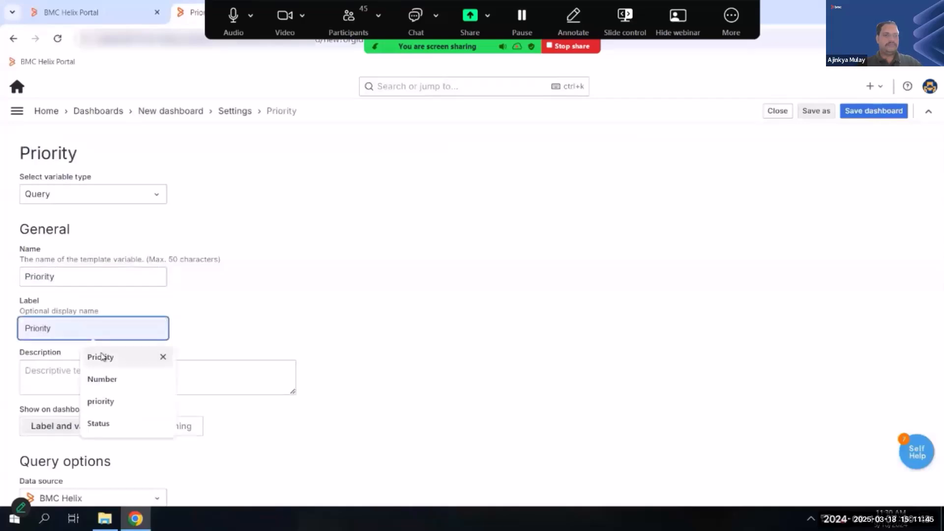
- Enable the query editor for the Priority variable and open its visual query builder
scroll(126, 398, down, 4)
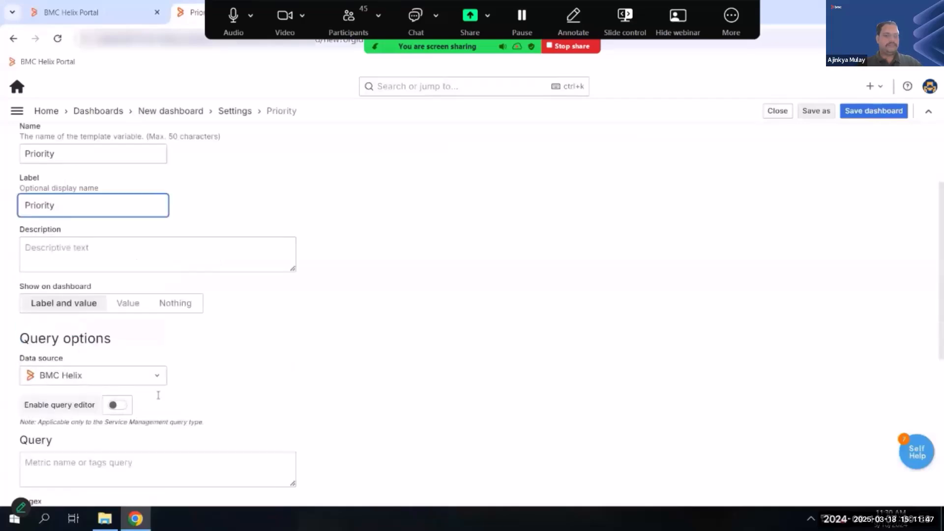
click(129, 402)
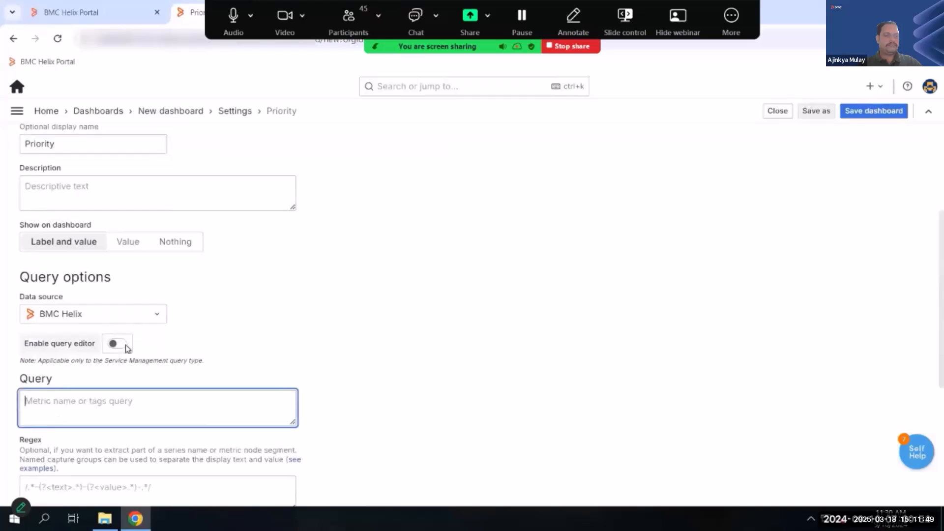
click(119, 347)
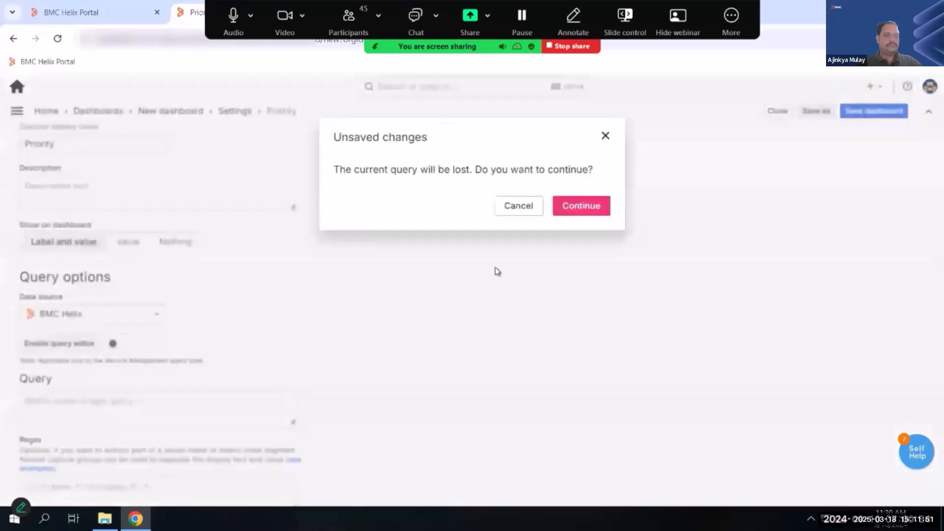
click(570, 211)
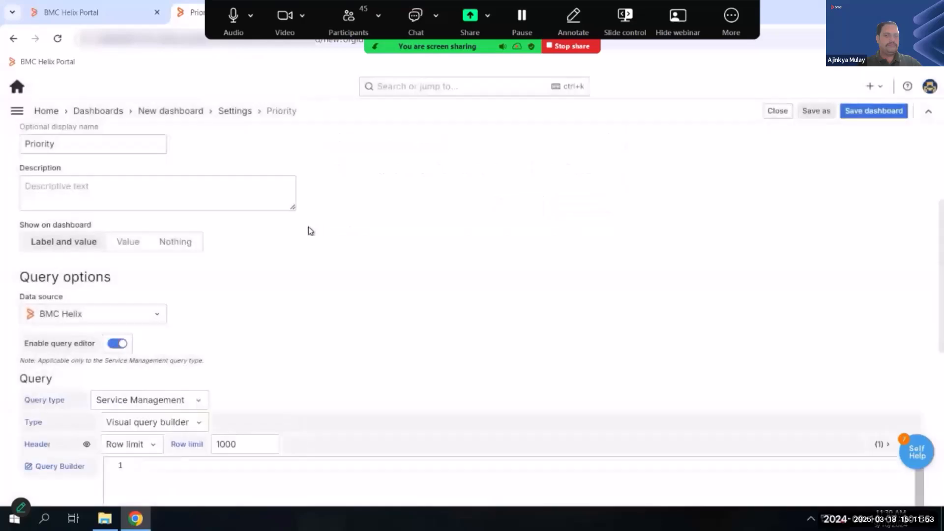
scroll(84, 343, down, 3)
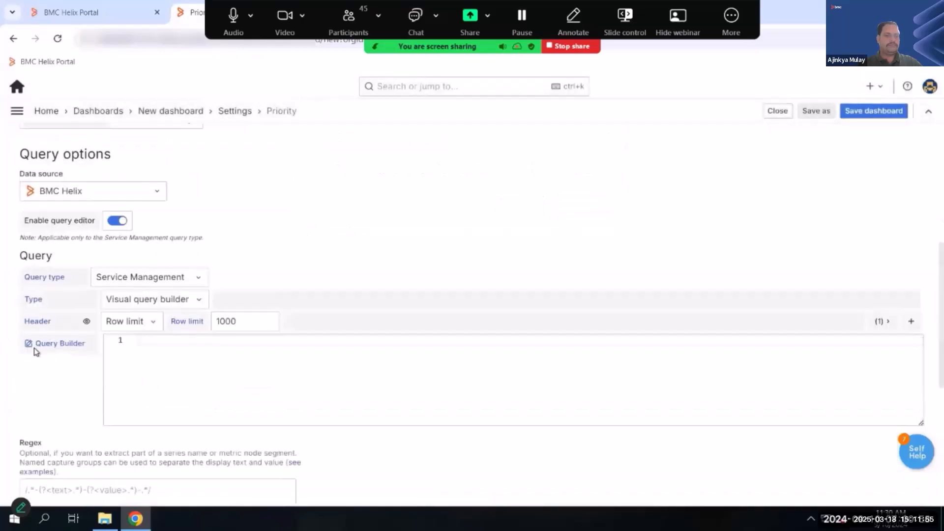
click(29, 349)
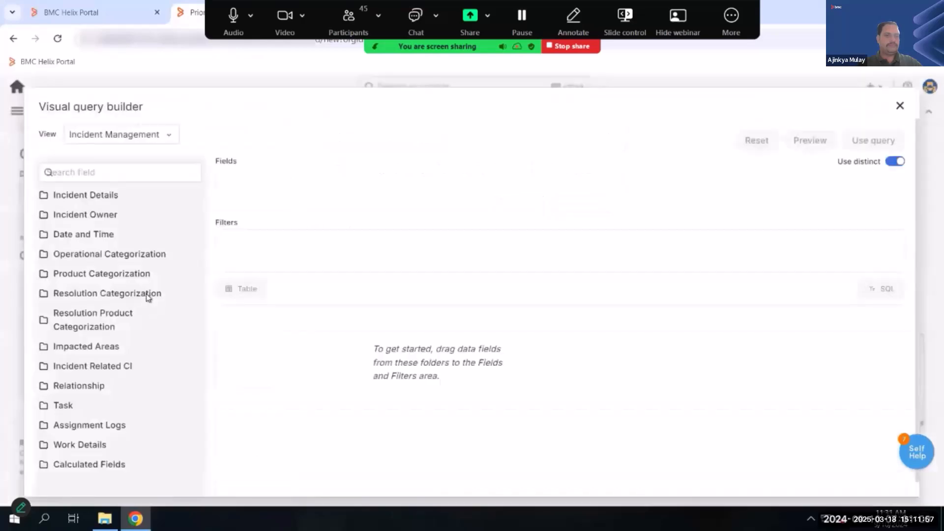
- Add the Priority field from Incident Details to the variable's query and preview it
click(95, 196)
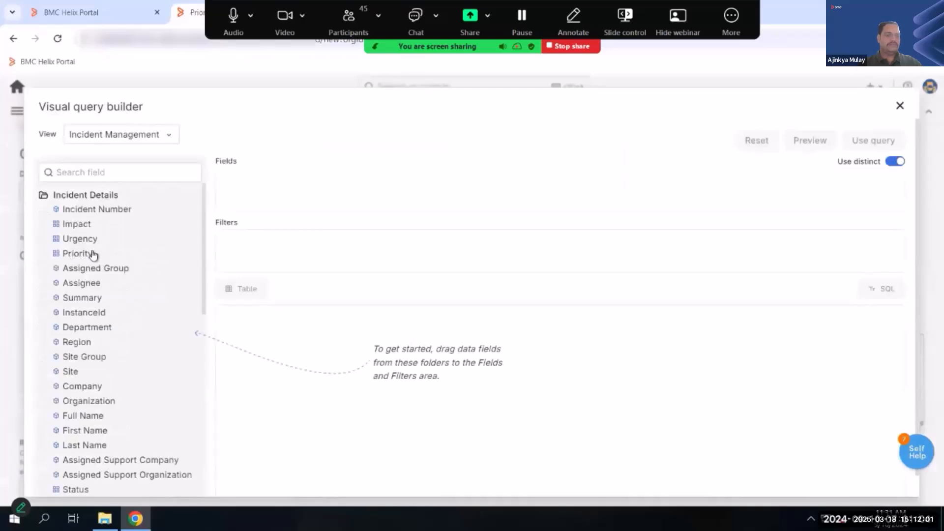
drag(94, 254, 272, 185)
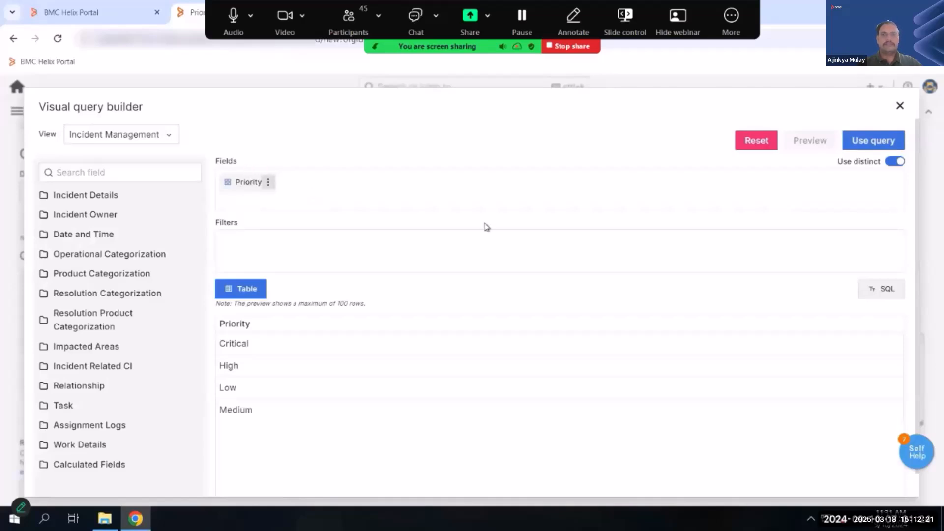
click(268, 183)
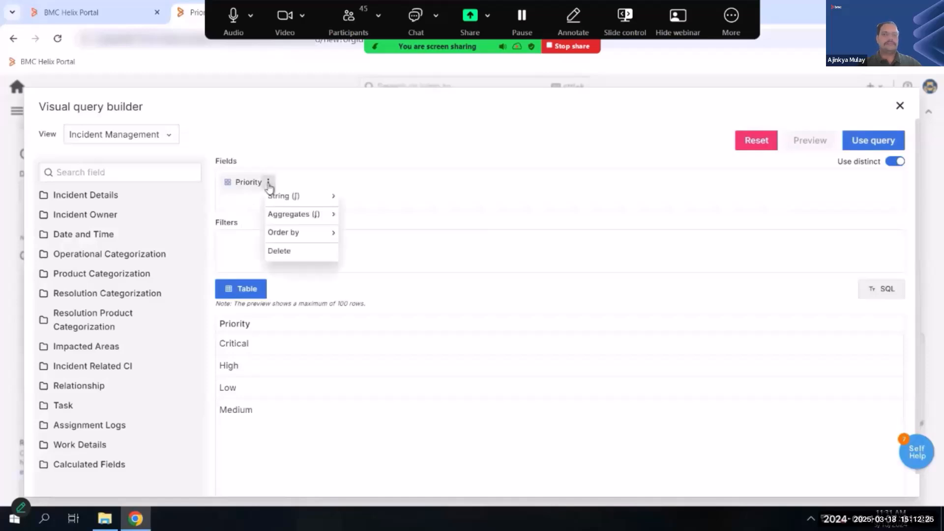
click(241, 256)
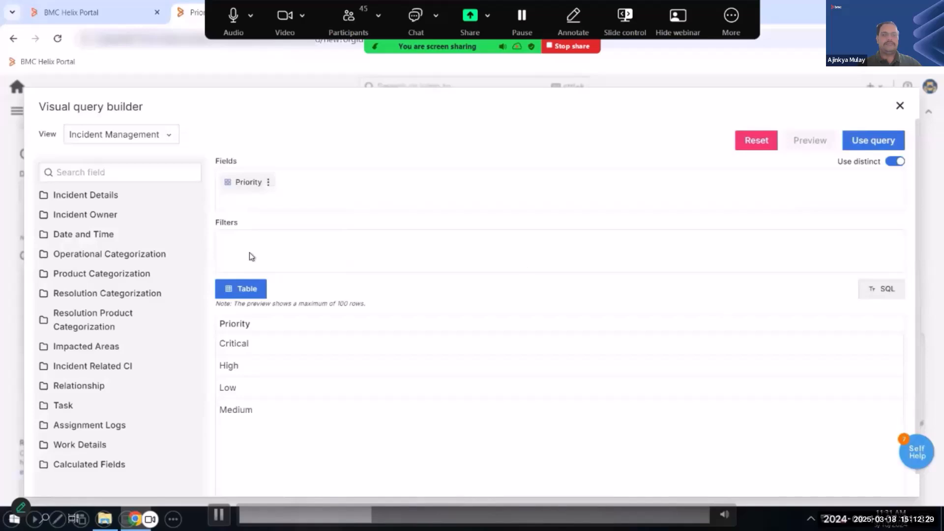
- Use the built query for the Priority variable and apply the variable to the dashboard settings
click(870, 143)
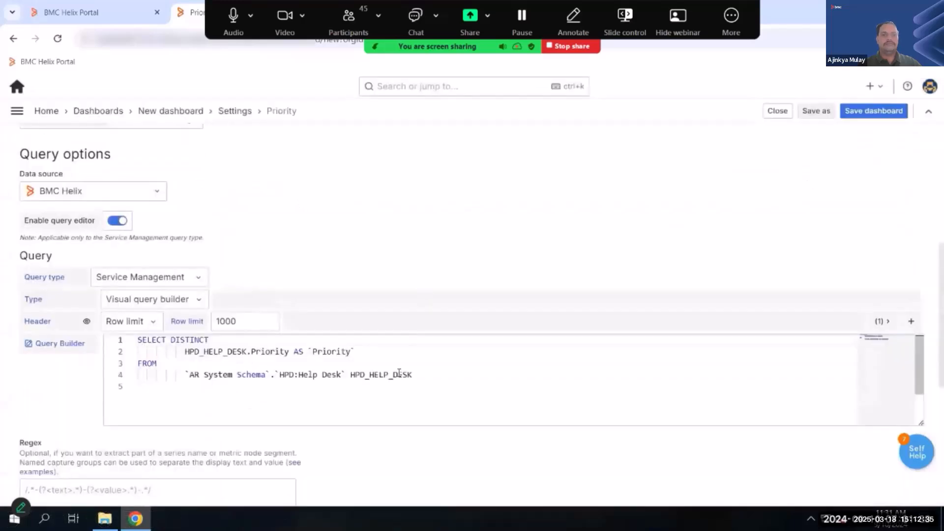
scroll(394, 376, down, 4)
scroll(397, 398, down, 4)
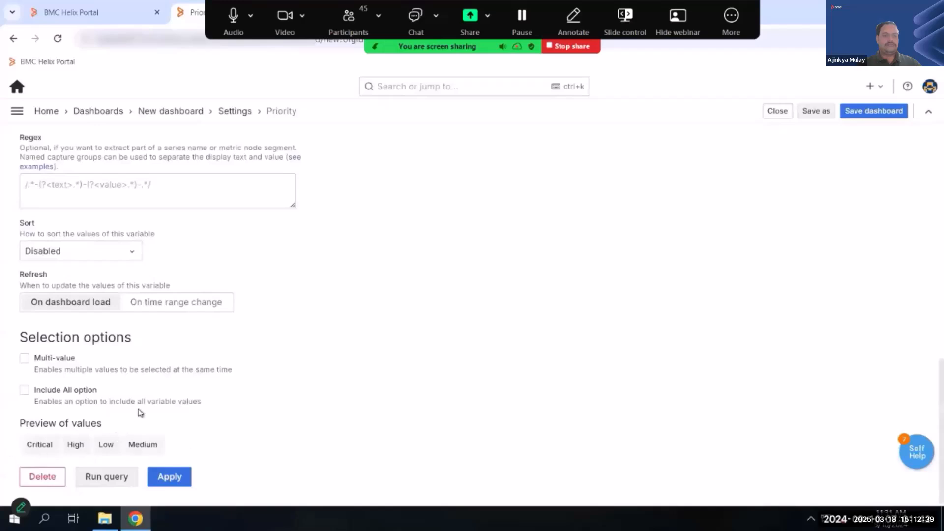
click(176, 481)
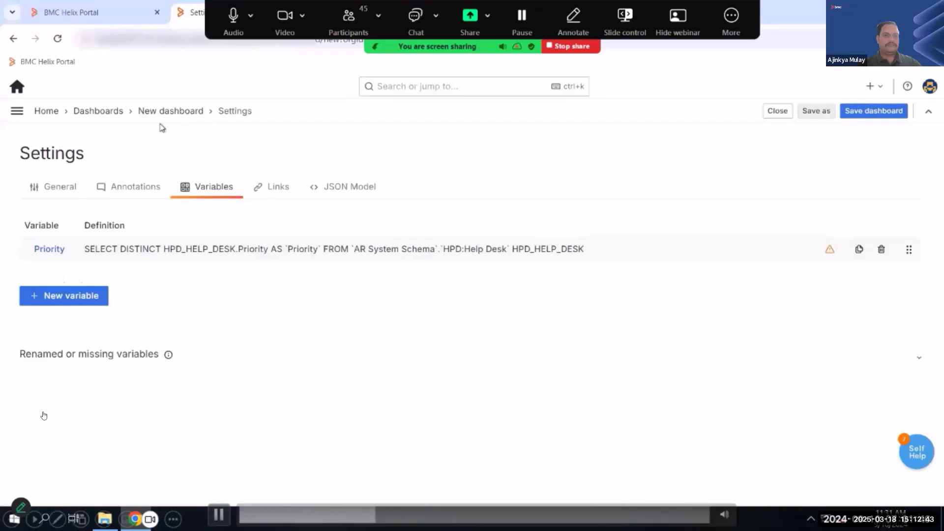
- Return to the new dashboard and check which values the Priority variable offers, keeping Critical selected
click(168, 111)
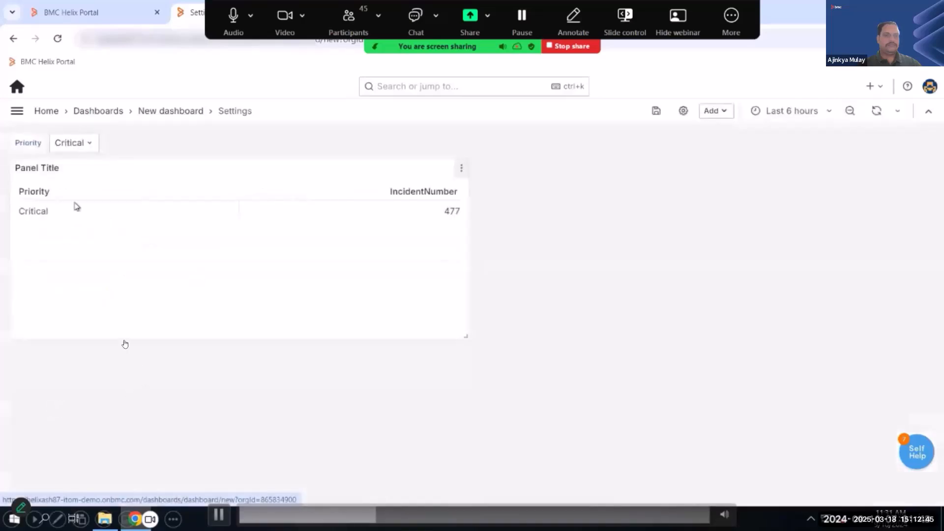
click(86, 146)
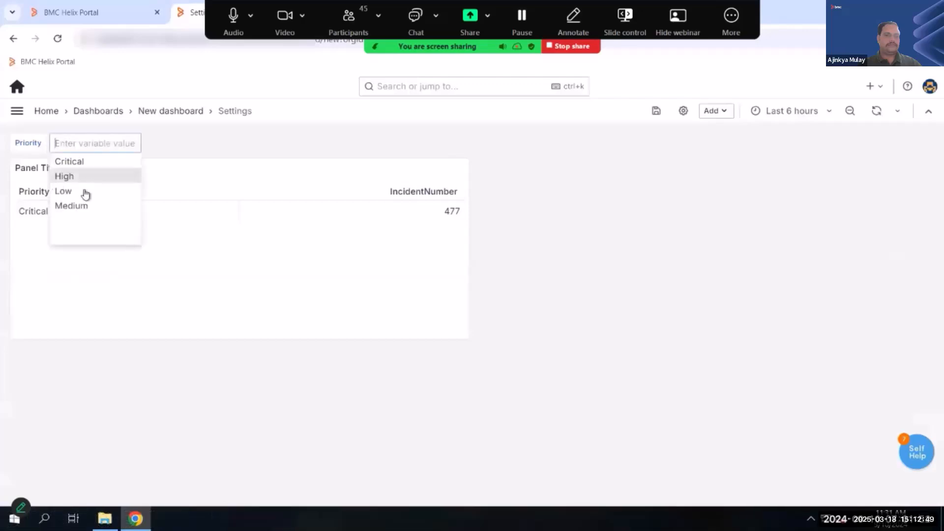
click(179, 239)
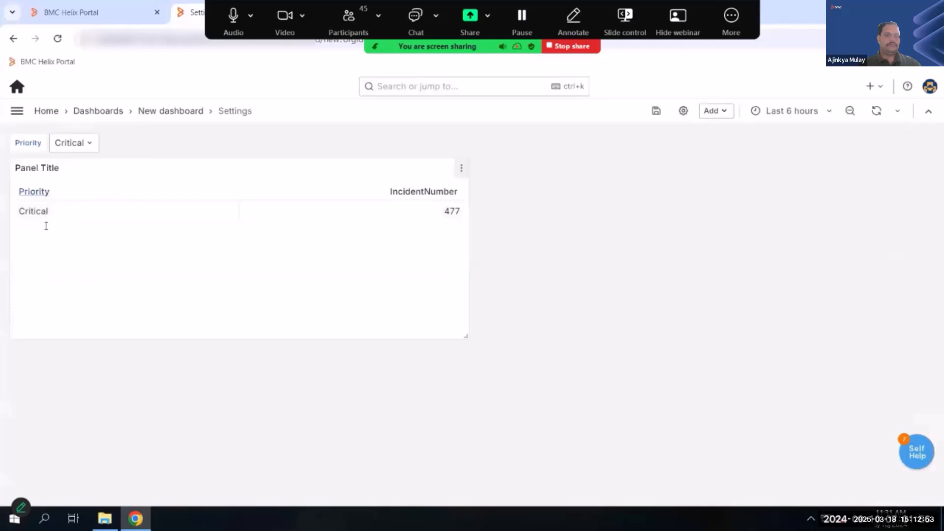
- In the panel's visual query builder, replace the Priority filter value Critical with the template variable ${Priority}
click(461, 168)
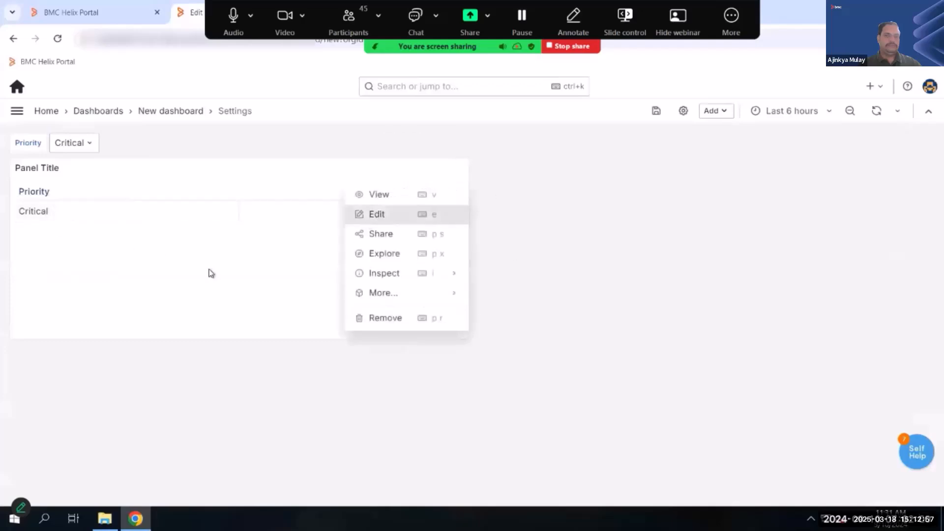
key(e)
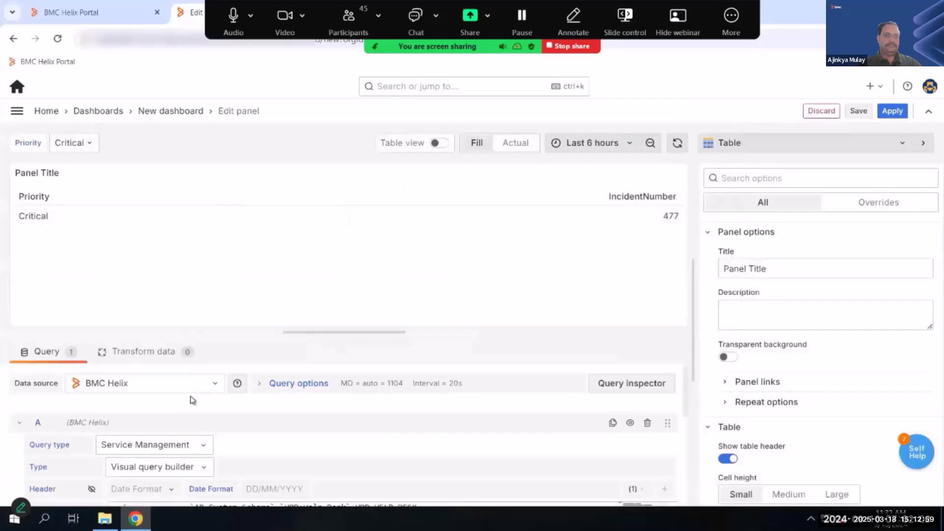
scroll(341, 389, down, 1)
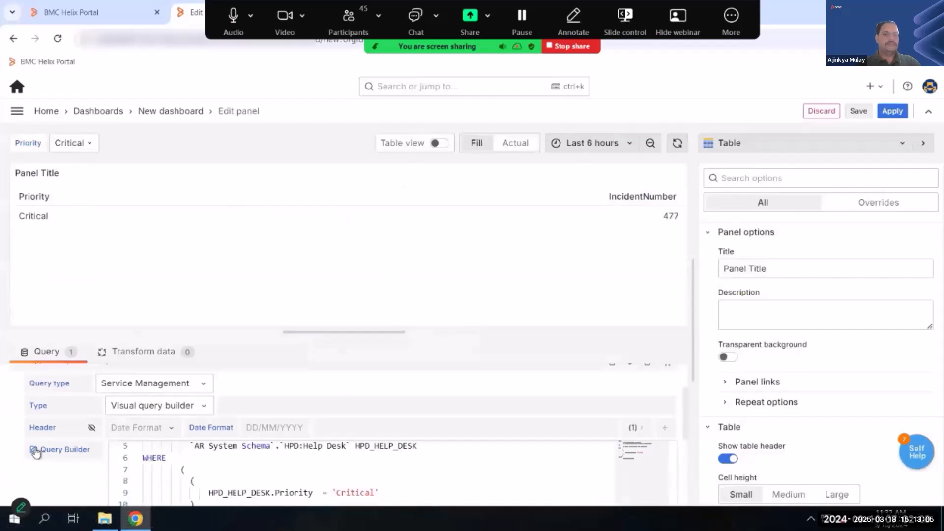
click(59, 449)
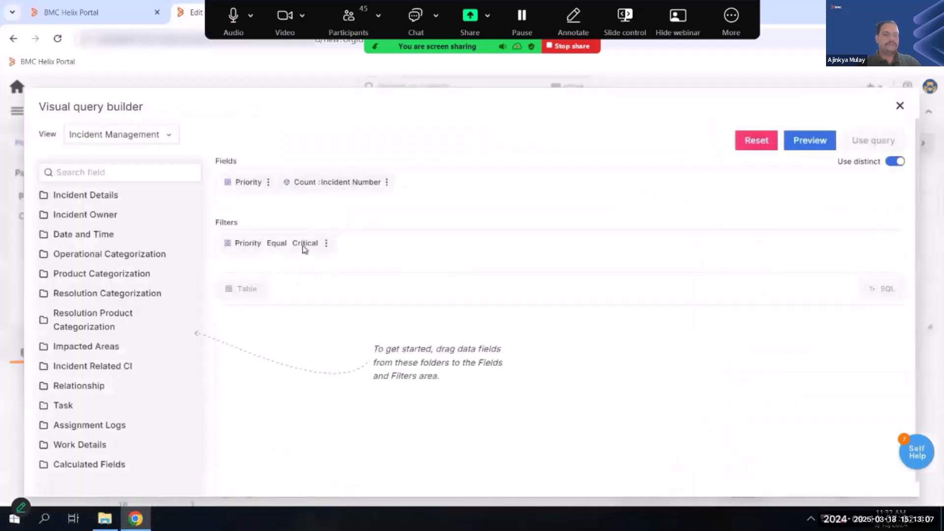
click(304, 246)
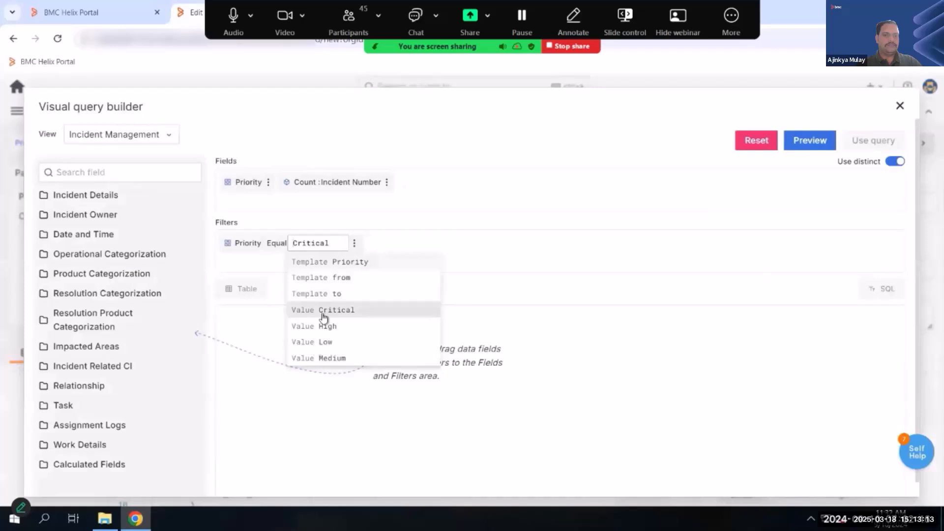
click(356, 264)
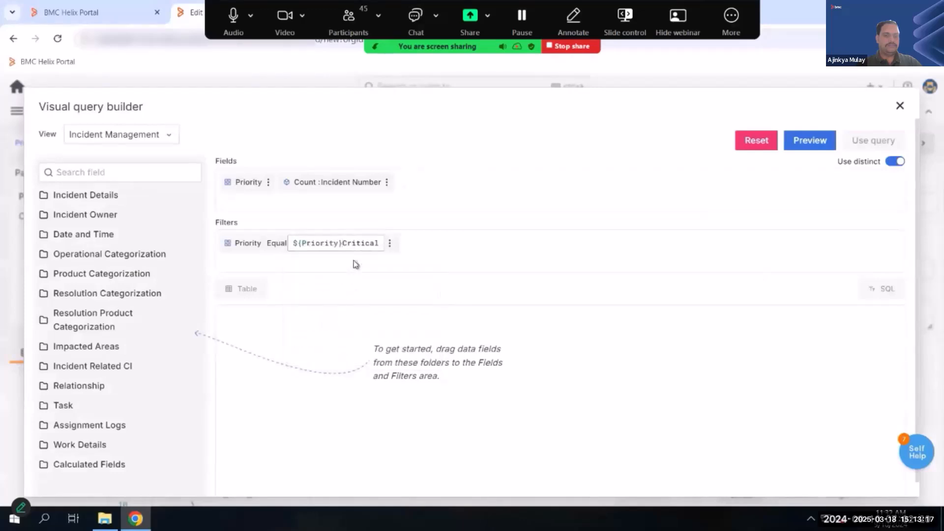
key(BackSpace)
key(BackSpace)
key(BackSpace)
key(BackSpace)
key(BackSpace)
key(BackSpace)
key(BackSpace)
key(BackSpace)
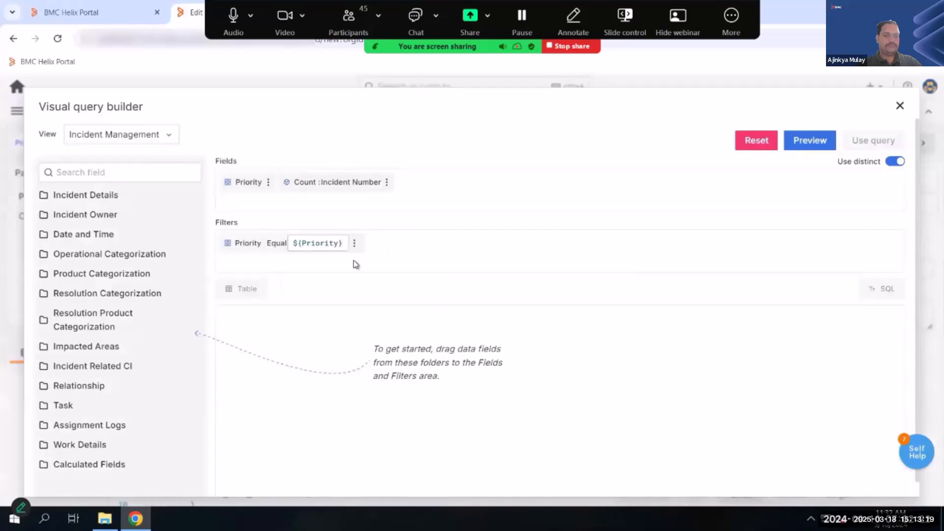
- Preview the variable-based query, use it in the panel, and apply the panel to the dashboard
click(814, 149)
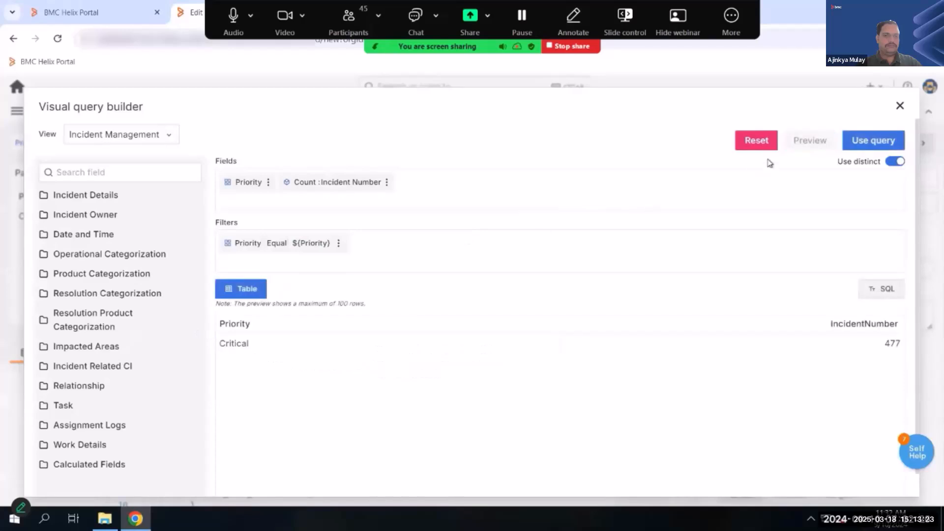
click(869, 141)
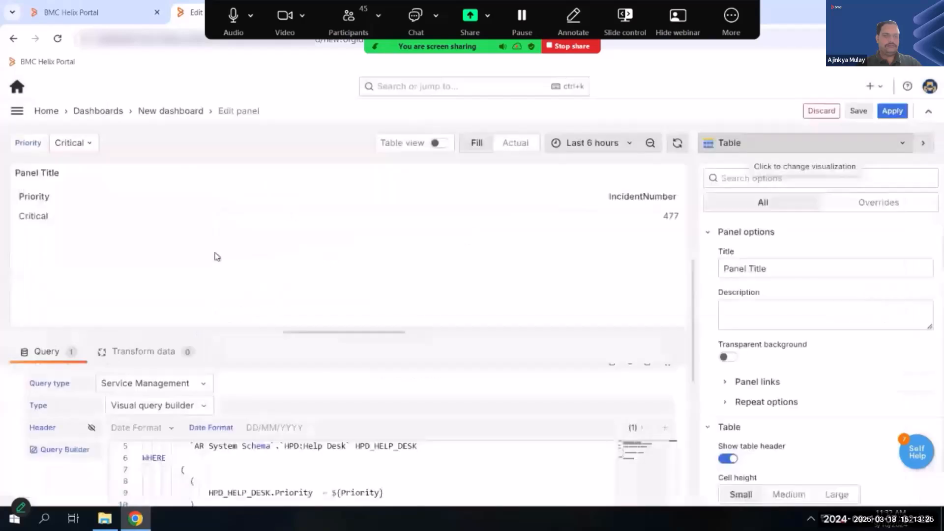
click(890, 112)
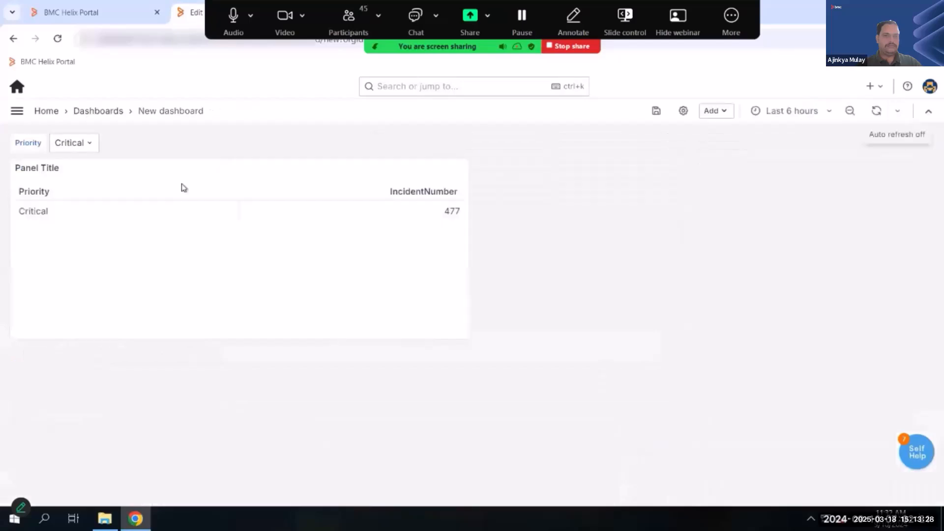
- Test the panel's filtering by setting the dashboard's Priority variable to High and finally to Low
click(91, 143)
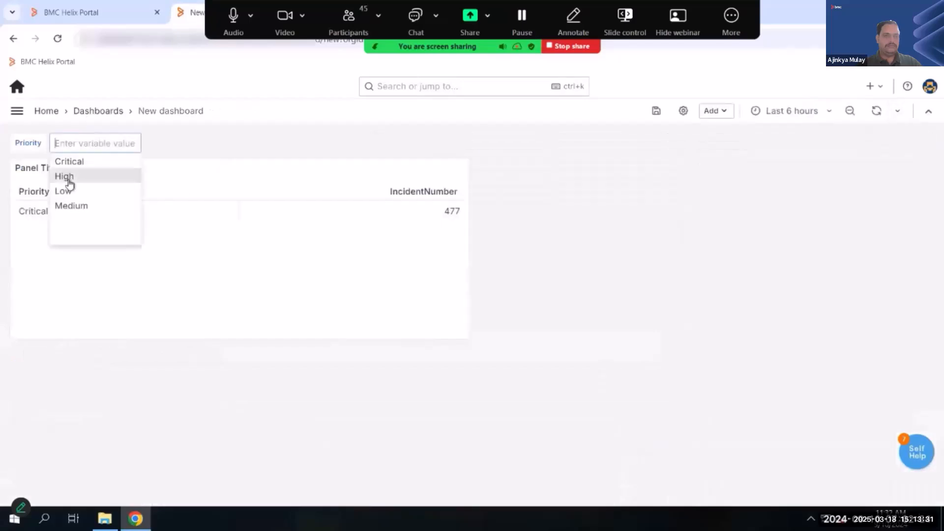
click(68, 178)
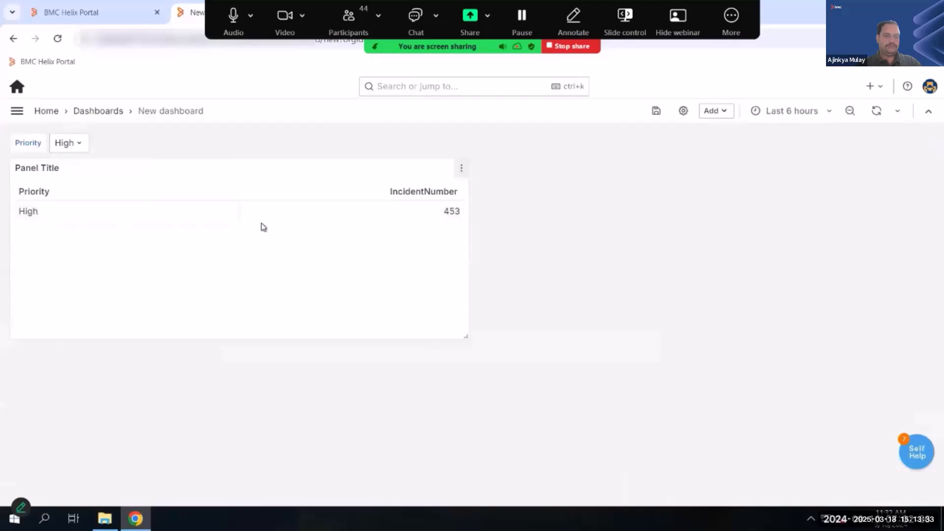
click(72, 143)
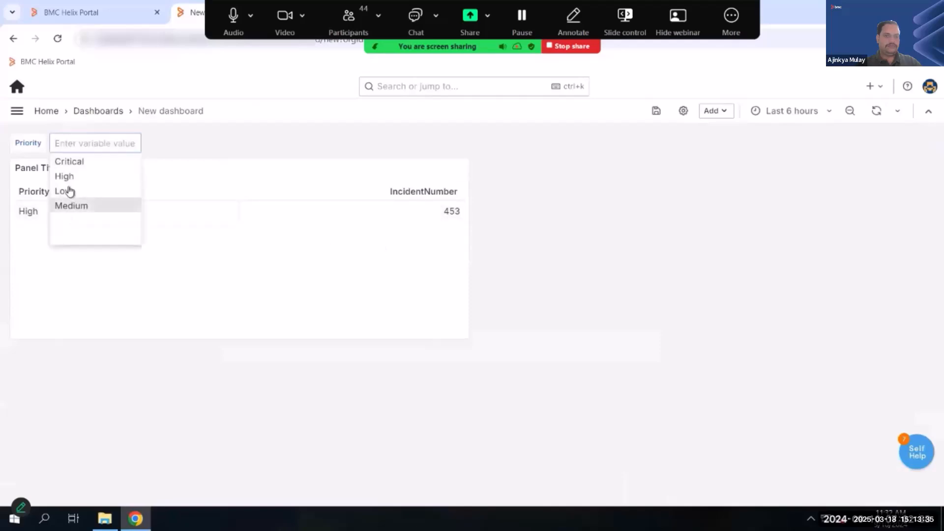
click(78, 191)
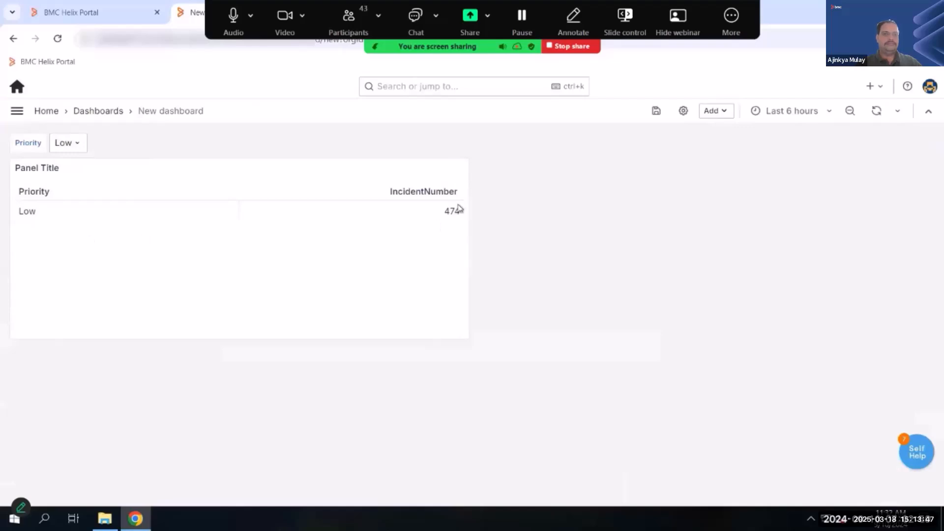
- Reopen the panel's visual query builder, browse the list of available views, and return to the dashboard keeping Incident Management as the view
click(462, 168)
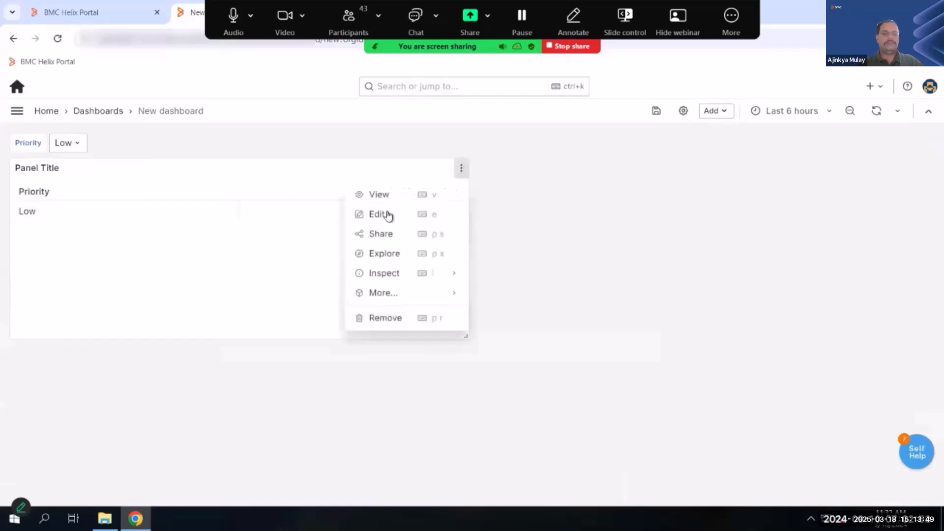
click(388, 213)
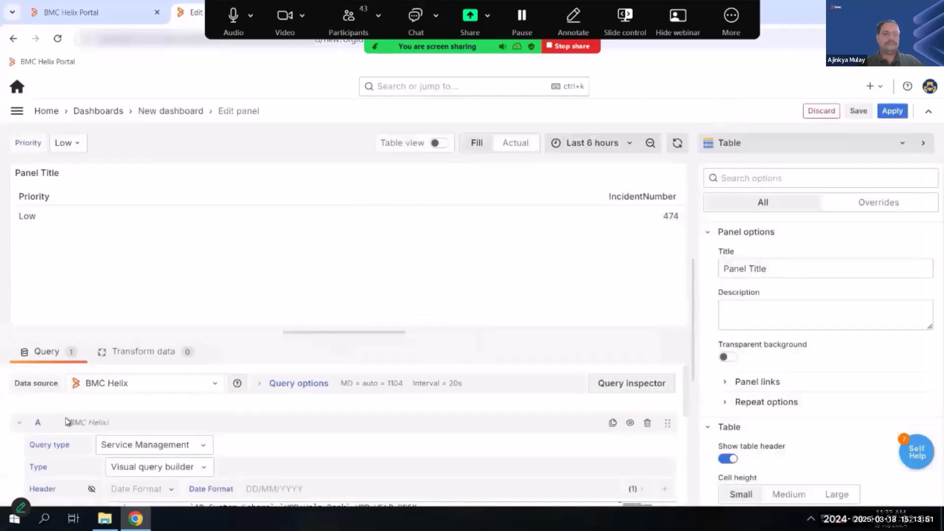
scroll(57, 447, down, 1)
click(35, 449)
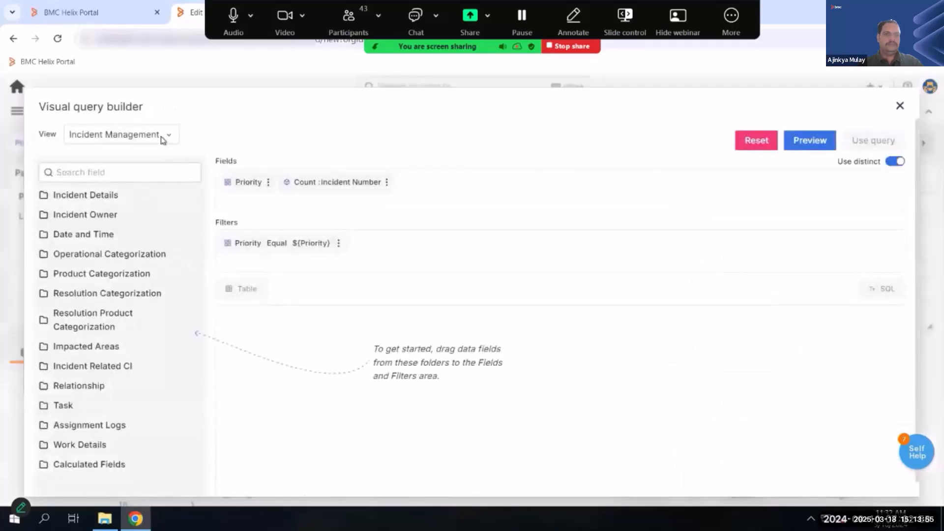
click(163, 139)
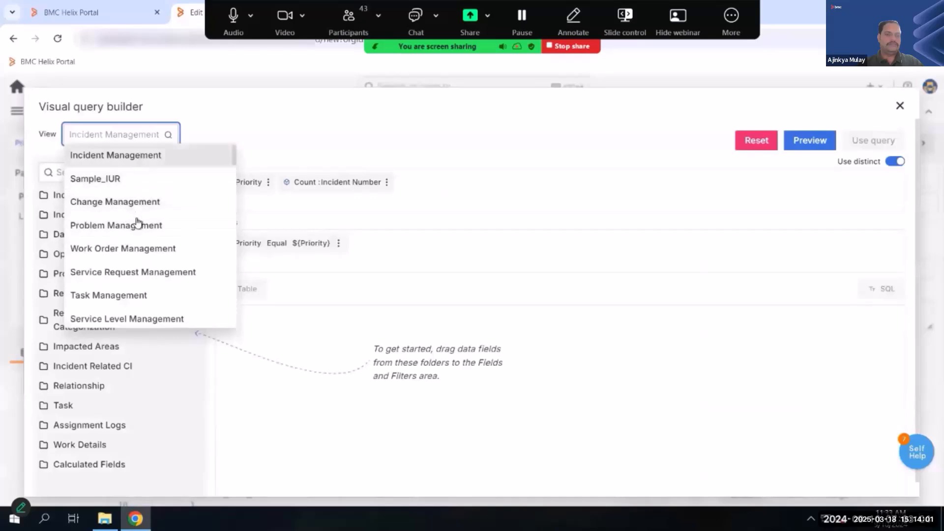
scroll(130, 252, down, 1)
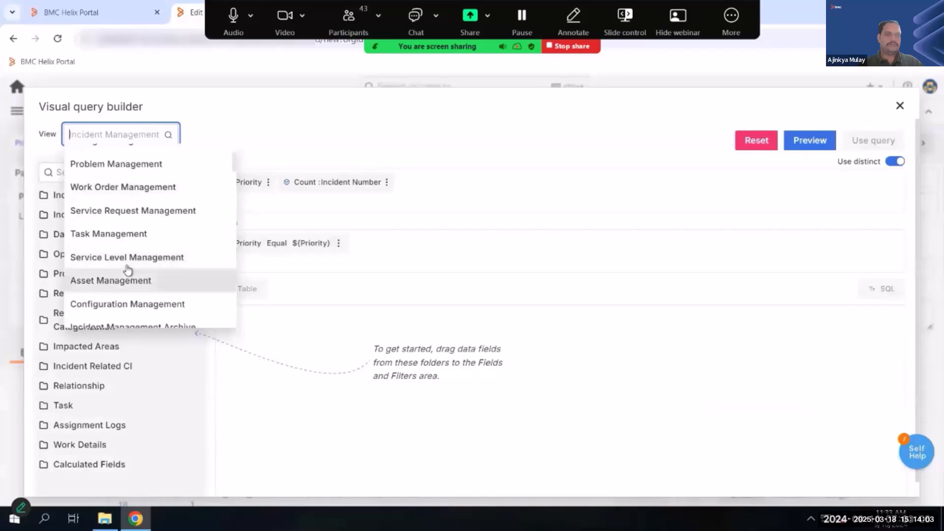
scroll(126, 204, up, 1)
scroll(126, 234, down, 5)
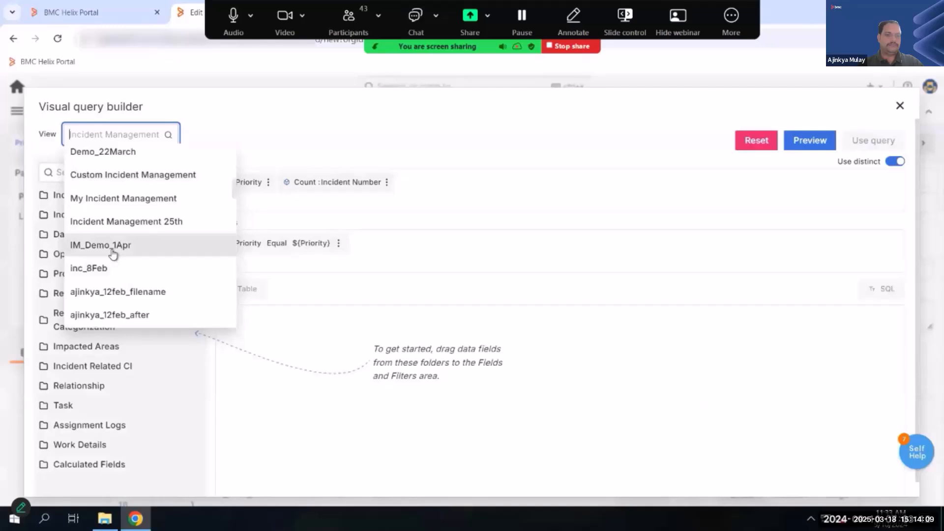
scroll(113, 253, up, 5)
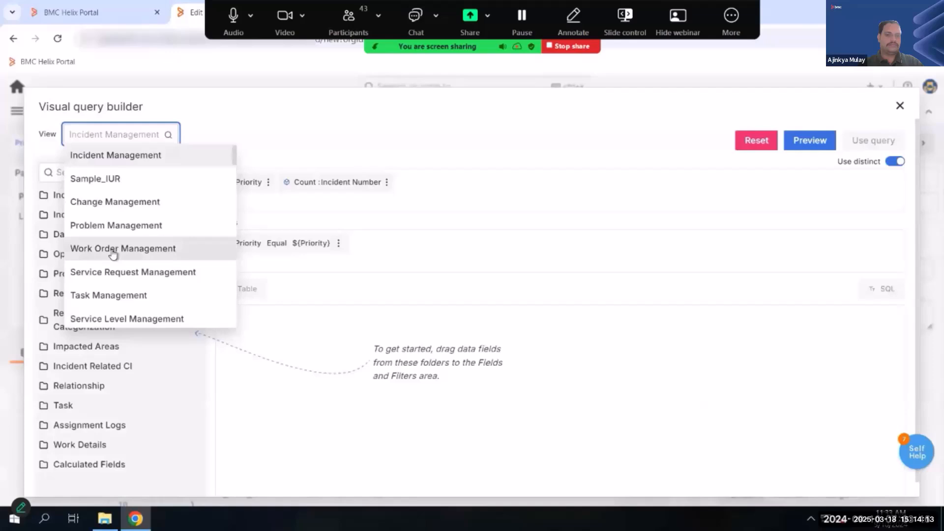
click(453, 210)
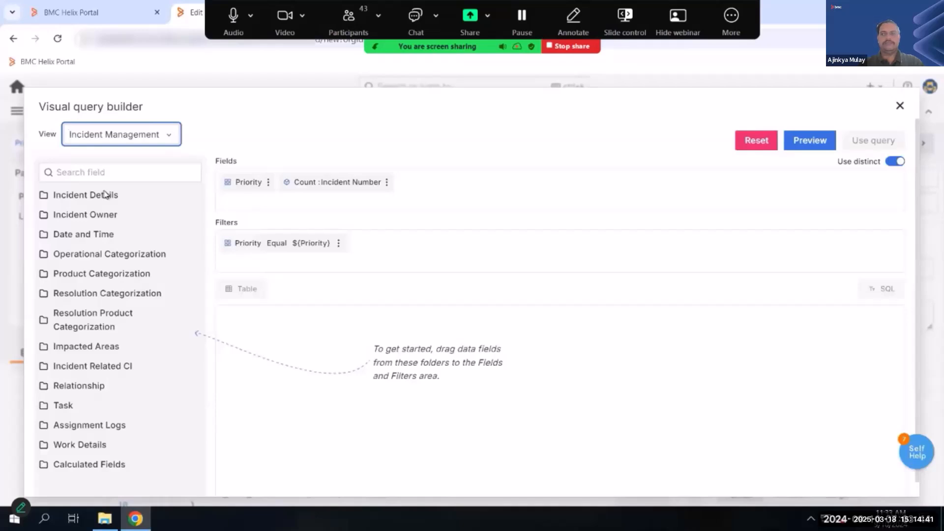
click(903, 107)
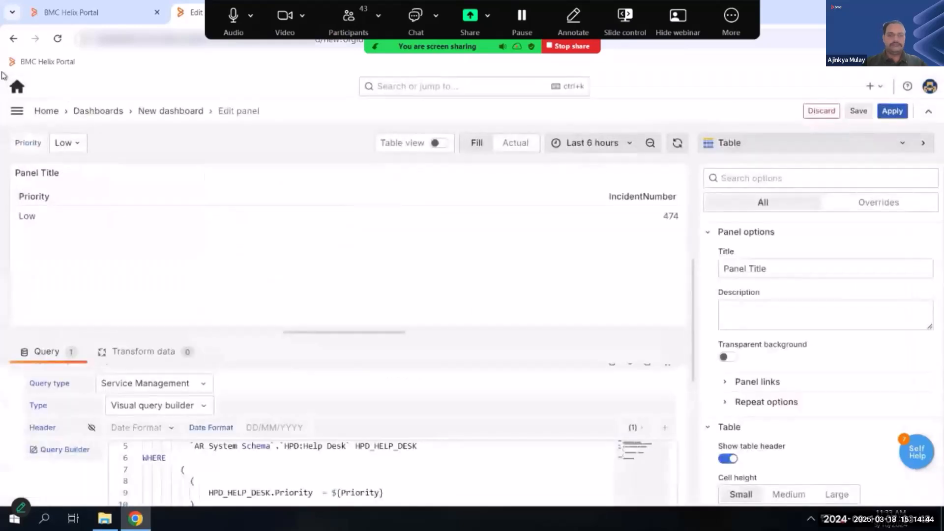
click(900, 109)
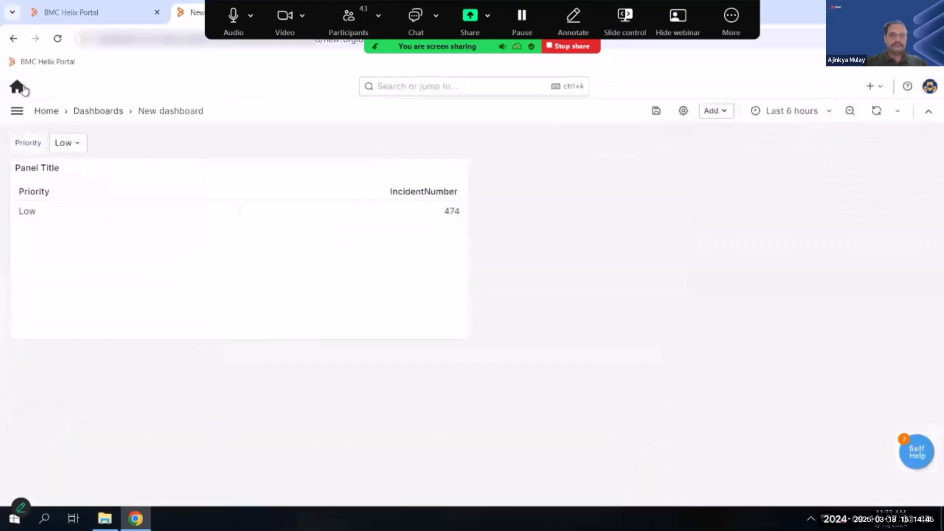
- Open the Reporting Metadata Studio page in the General administration settings and view its environment details
click(18, 87)
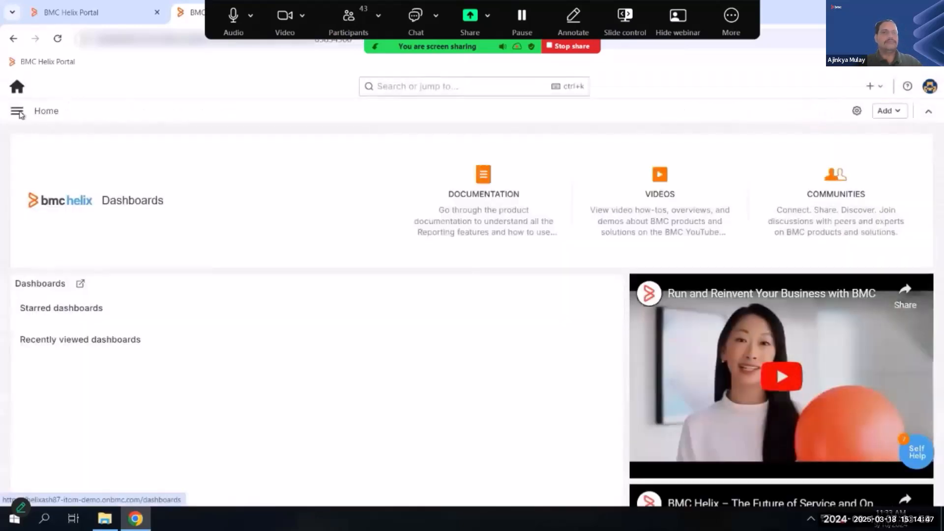
click(17, 112)
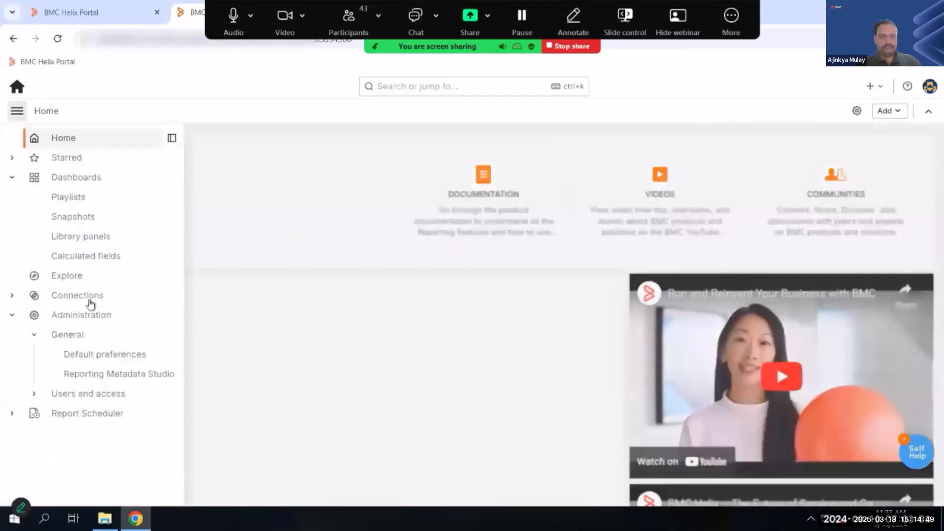
click(81, 315)
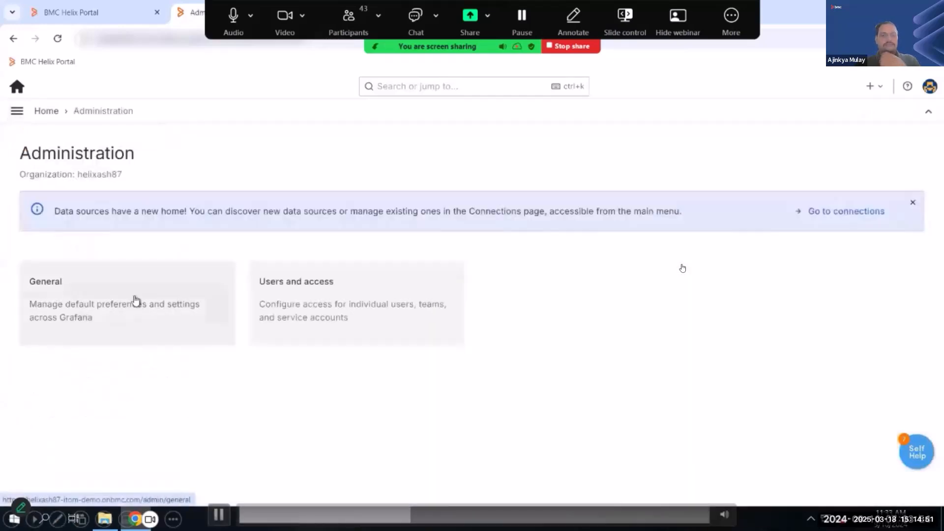
click(135, 301)
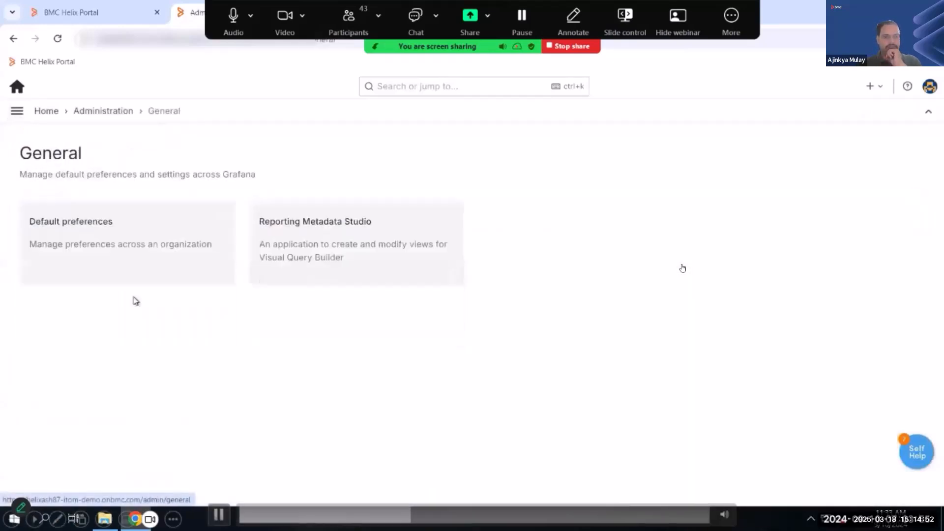
click(347, 243)
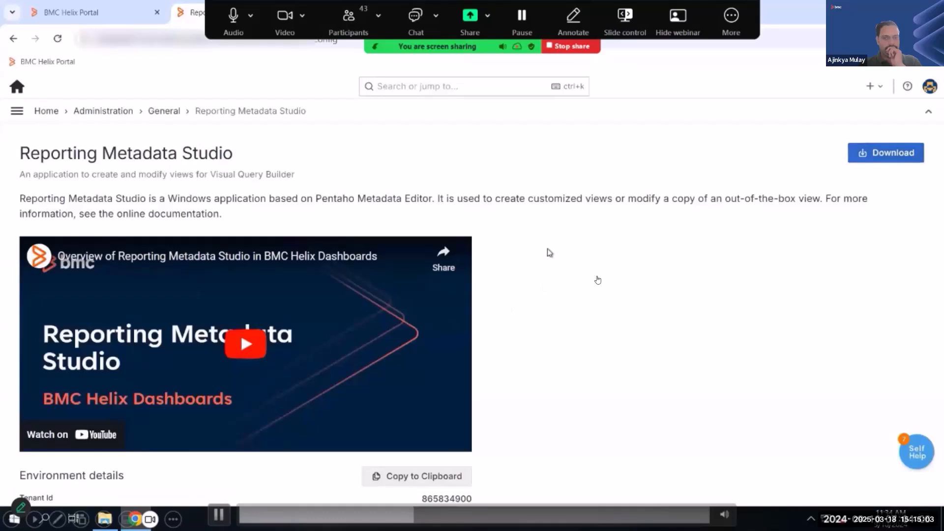
scroll(548, 253, down, 3)
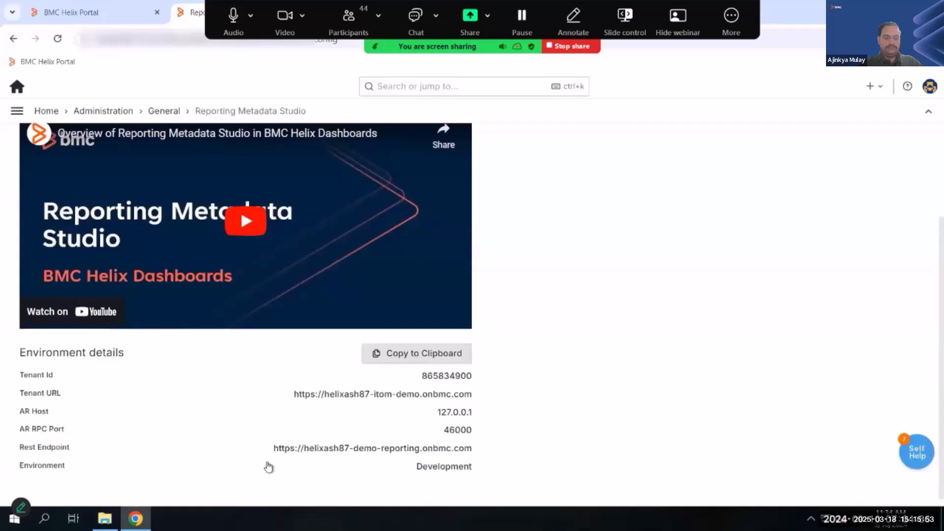
- Switch to File Explorer and open the bmcauthconfiguration folder inside Reporting_Metadata_Studio's metadata-editor folder
key(alt+Tab)
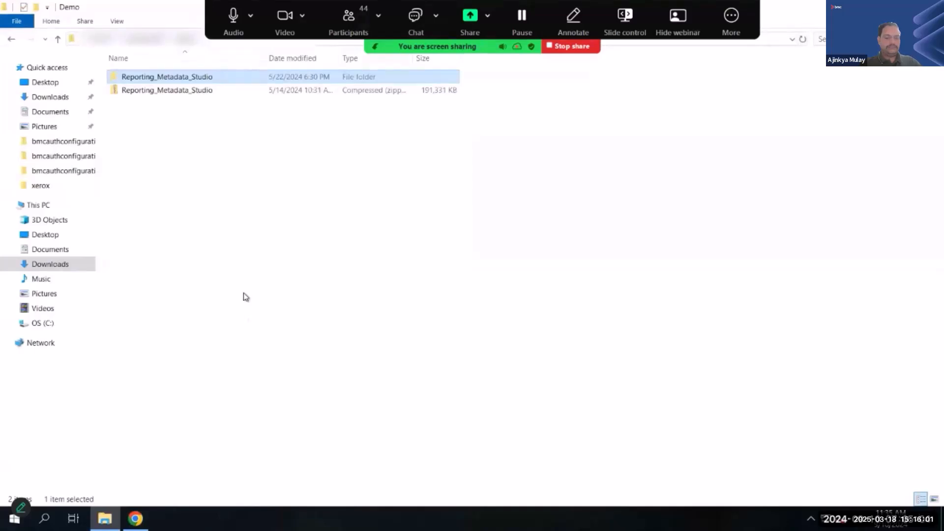
click(169, 94)
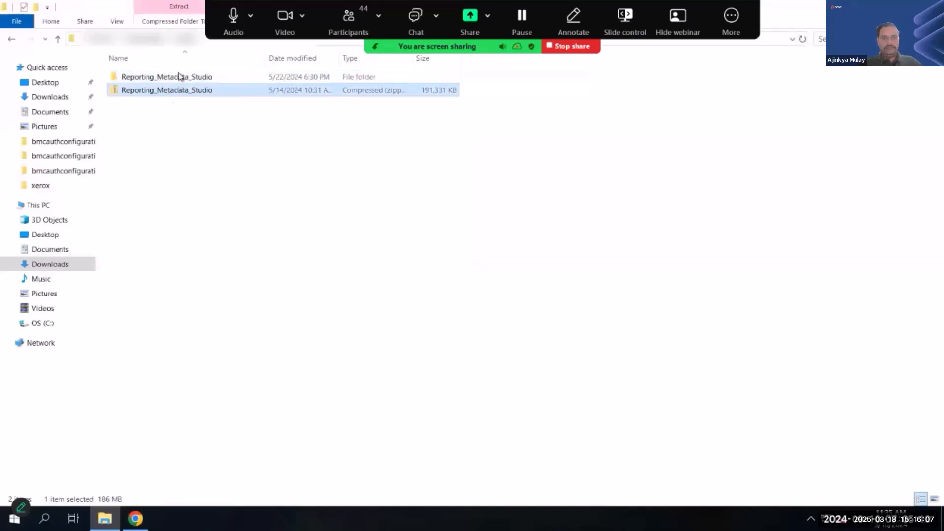
click(178, 78)
double_click(178, 79)
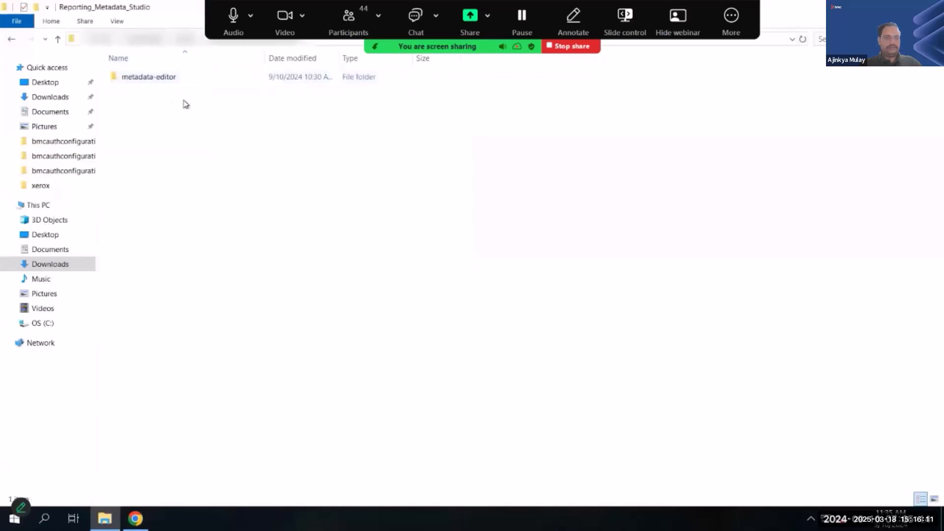
click(166, 81)
double_click(166, 81)
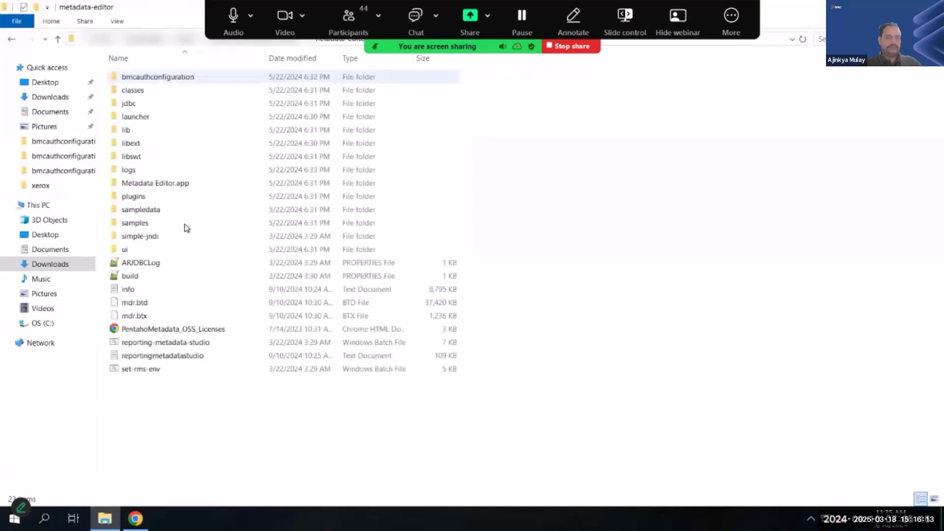
double_click(165, 82)
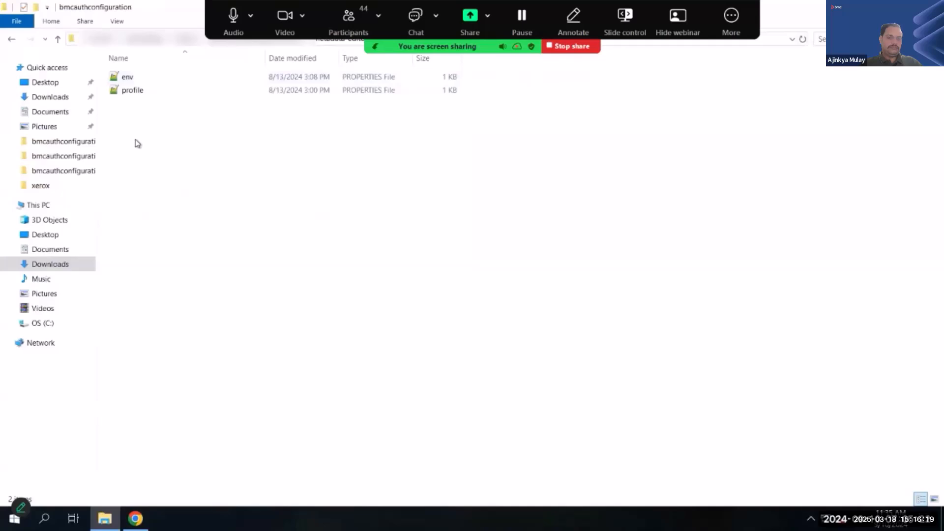
- Open the env properties file in Notepad++, decline the update offer, and locate the TENANT_ID line
click(142, 91)
click(130, 78)
right_click(133, 79)
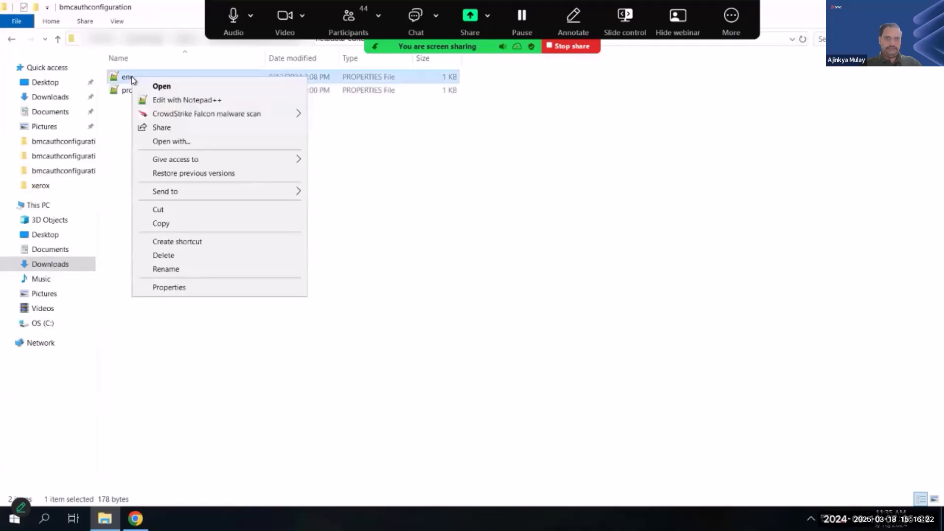
click(173, 99)
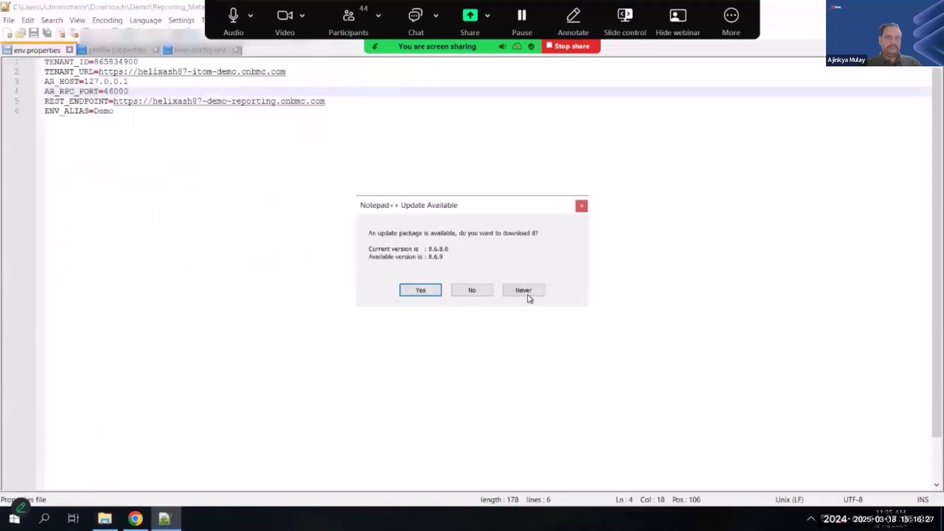
click(488, 291)
click(115, 63)
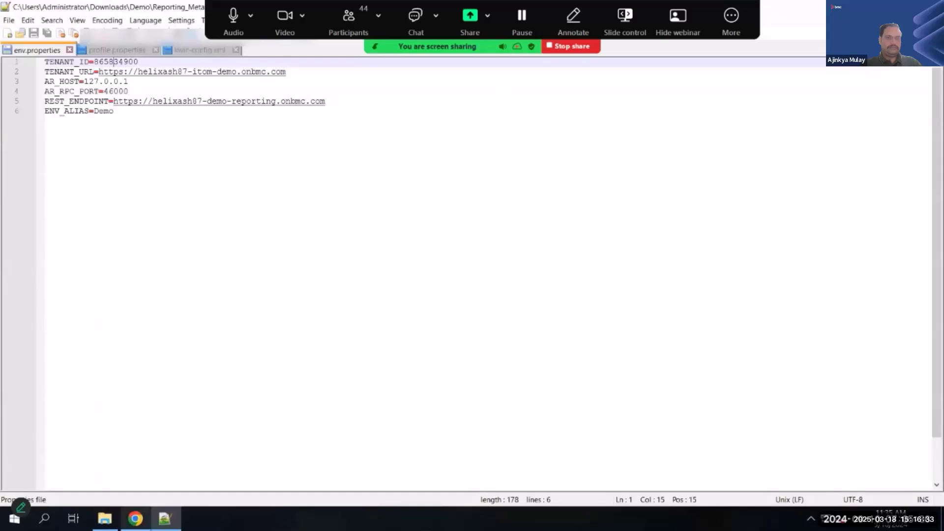
- Switch to the BMC Helix Portal profile page and look up the tenant ID and the portal's URL
key(alt+Tab)
click(115, 15)
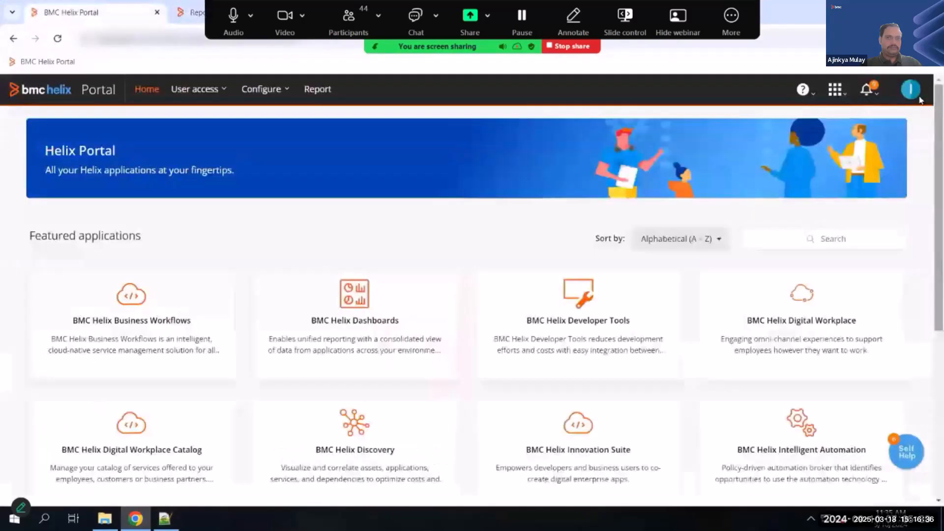
click(914, 93)
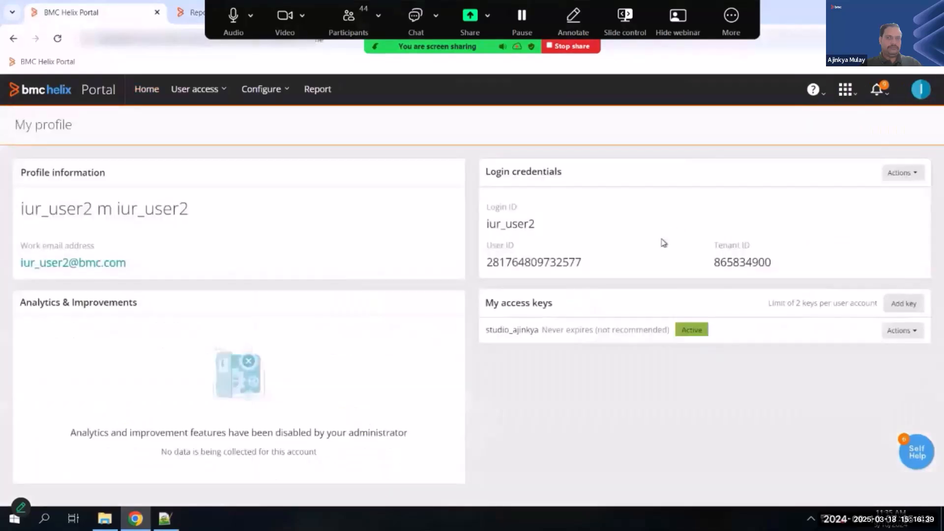
double_click(742, 262)
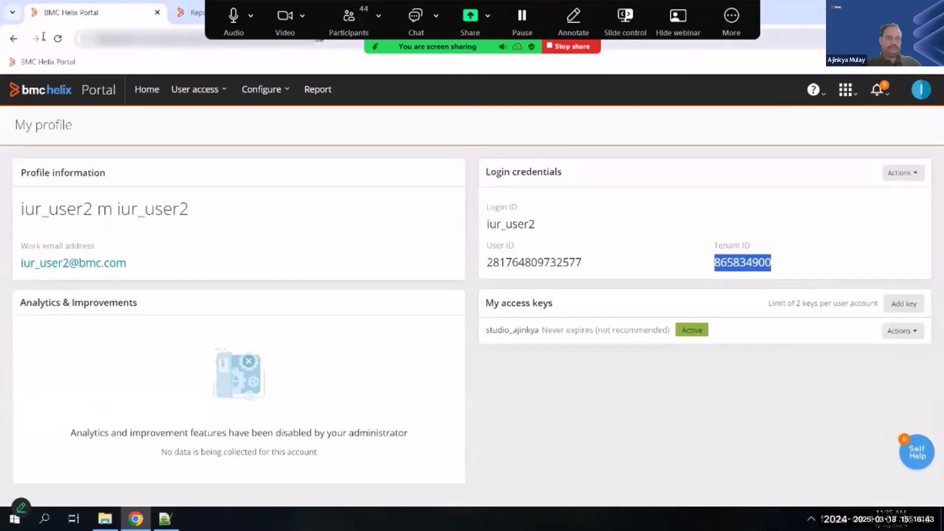
click(78, 38)
- Switch to Notepad++ and examine the remote gateway host name, local gateway IP and AR API port in kwic-config.xml
key(alt+Tab)
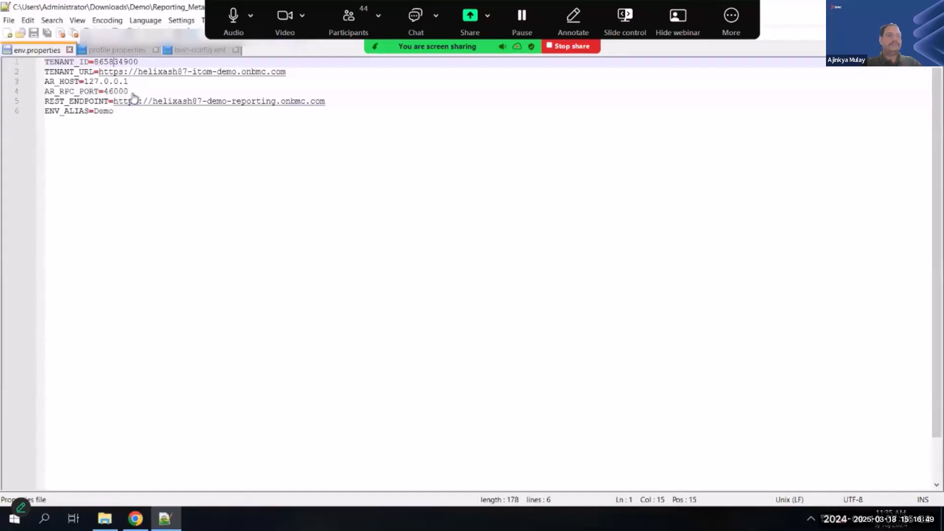
click(191, 50)
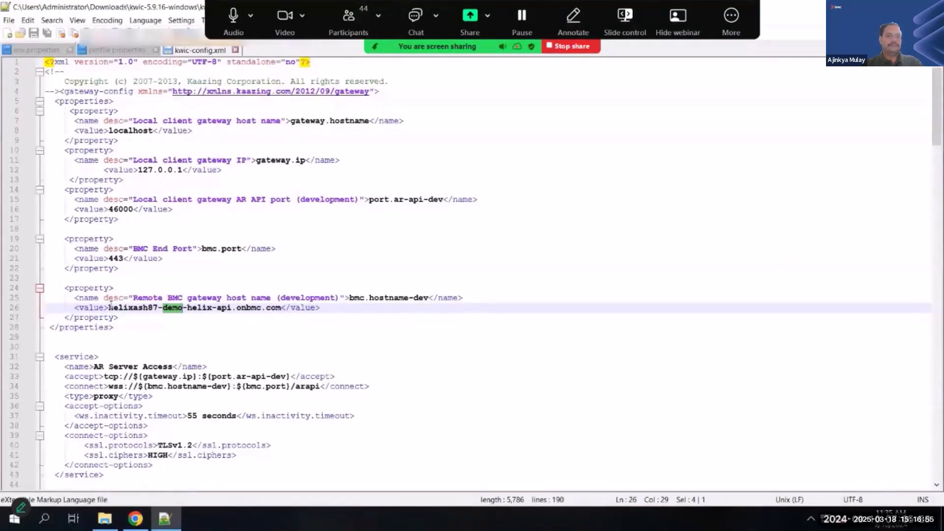
drag(111, 307, 283, 307)
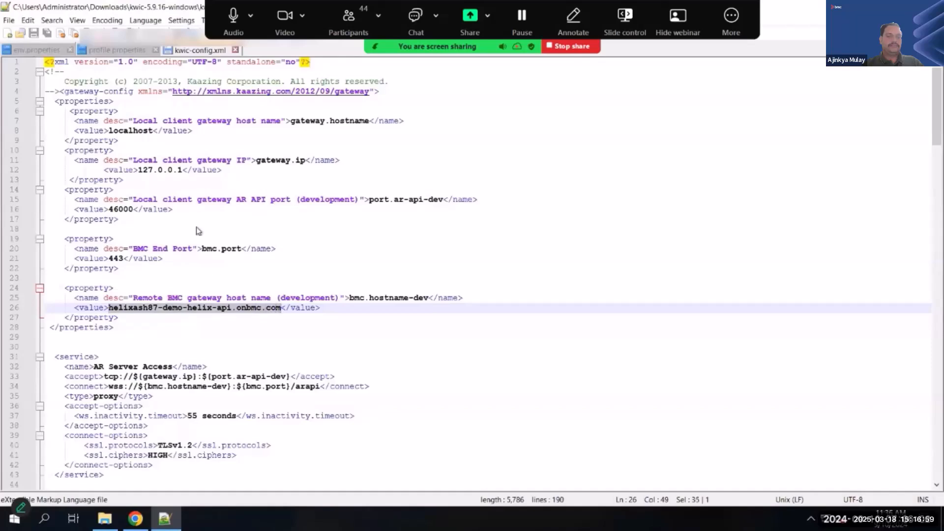
click(144, 171)
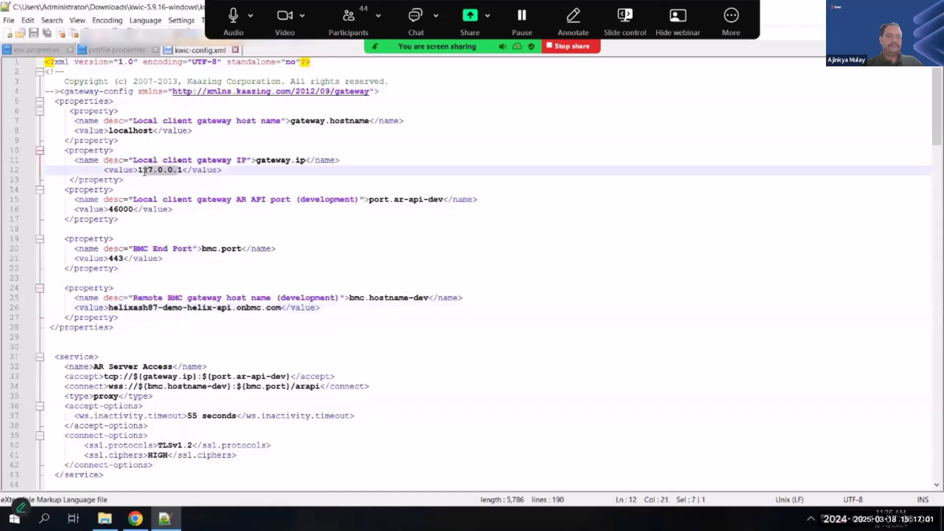
click(124, 200)
double_click(122, 199)
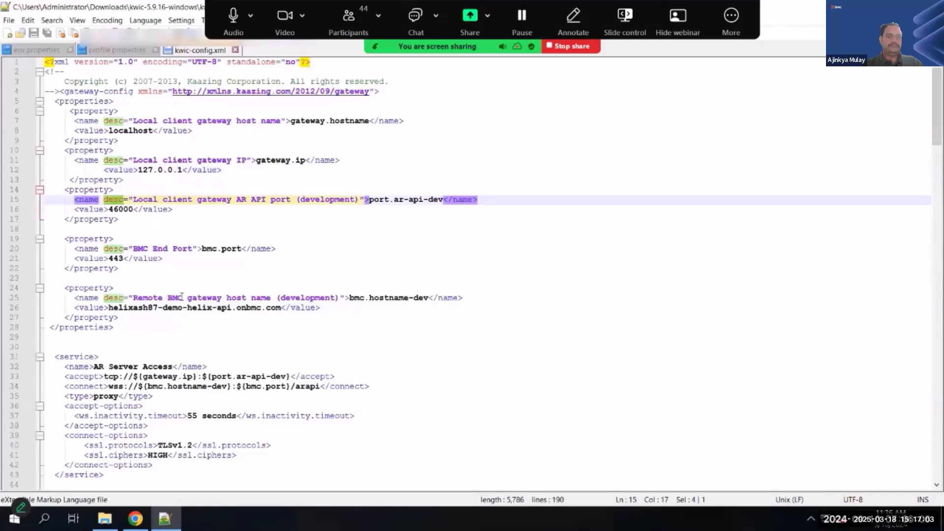
- Return to env.properties and examine the AR_RPC_PORT and REST_ENDPOINT values
click(113, 52)
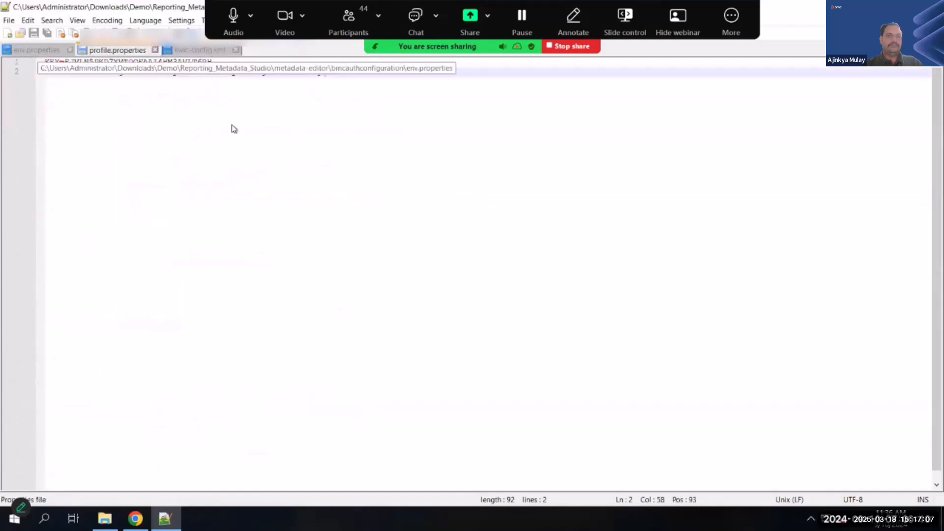
click(37, 52)
double_click(116, 92)
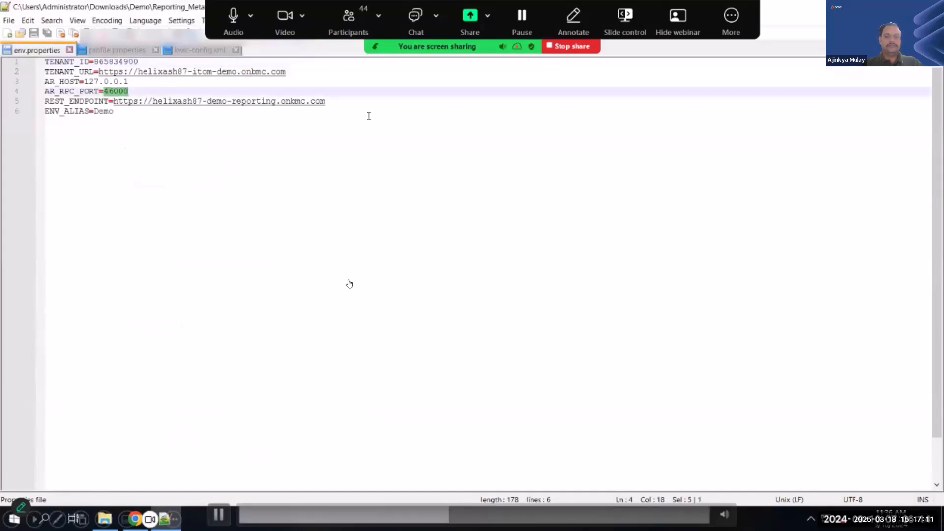
drag(327, 101, 118, 100)
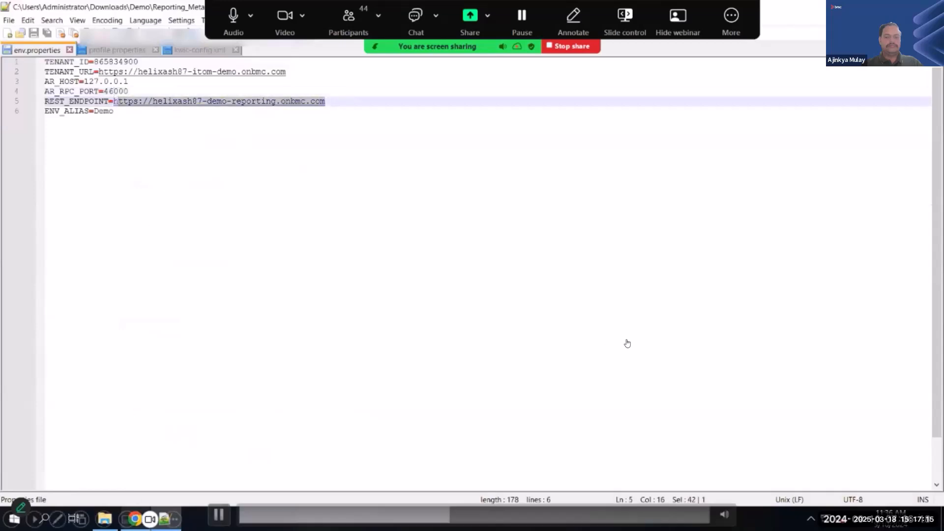
- Check the Platform URL in the dashboards' BMC Helix data source settings, and return to the ENV_ALIAS entry in env.properties
click(138, 516)
click(191, 12)
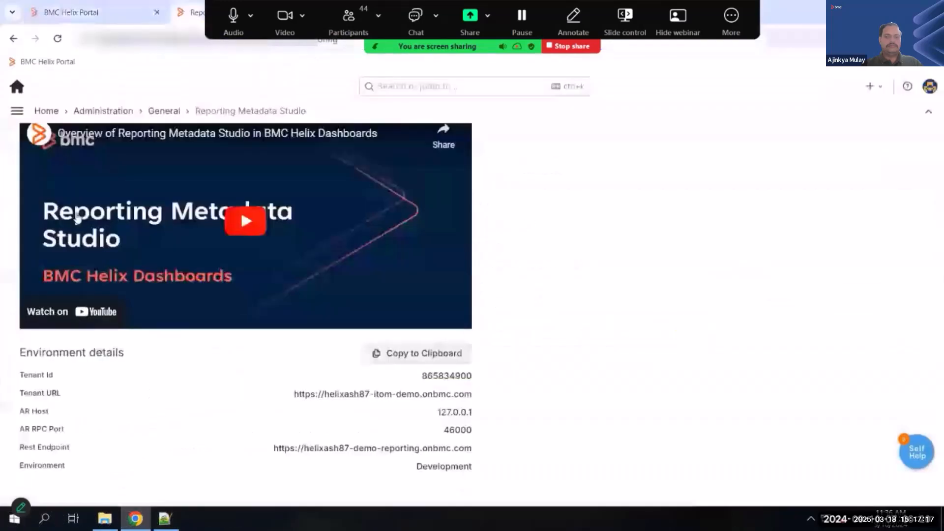
click(20, 113)
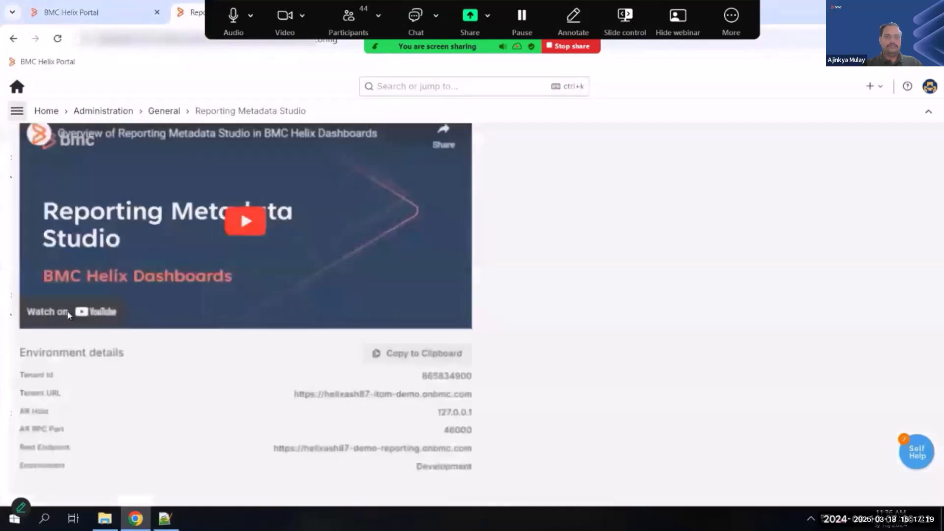
click(79, 296)
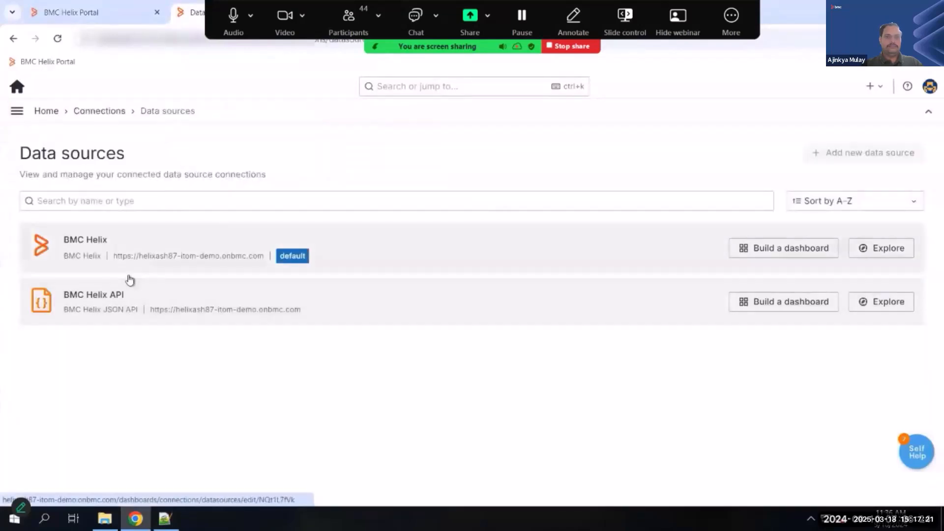
click(120, 244)
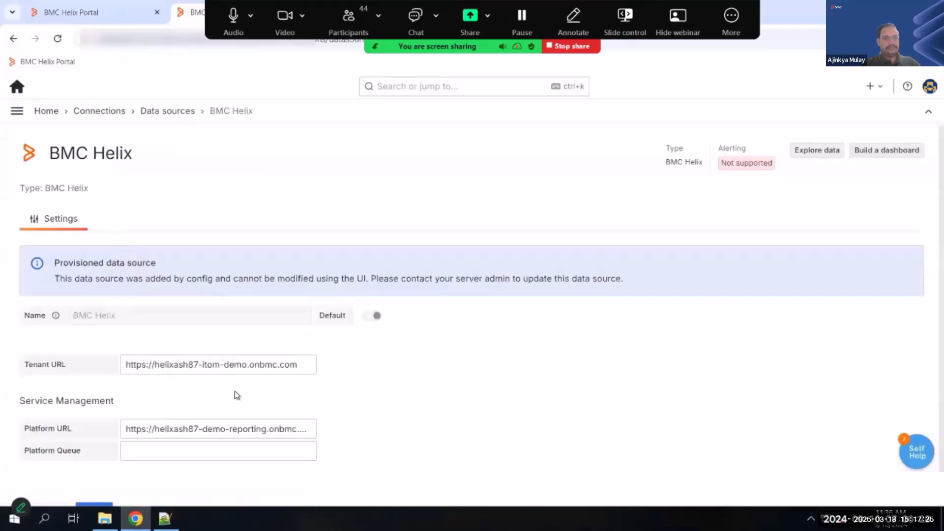
click(189, 427)
double_click(189, 427)
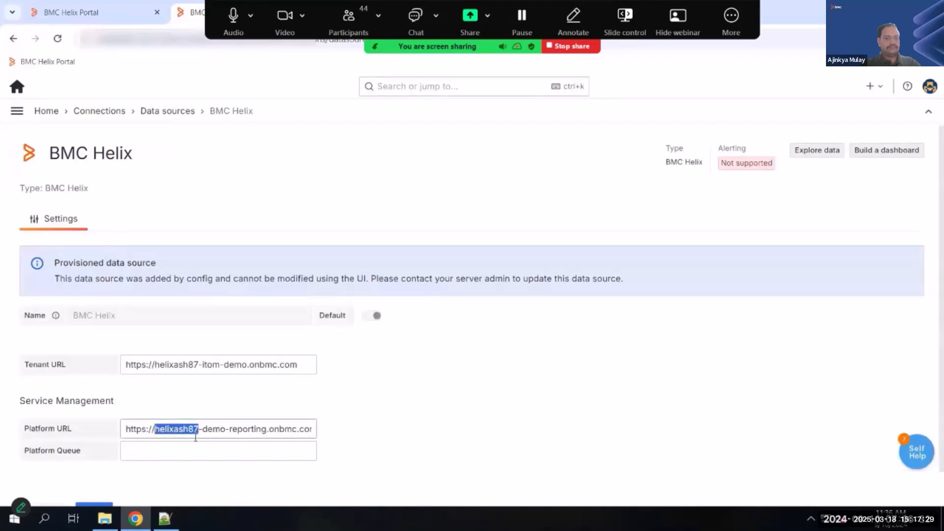
key(alt+Tab)
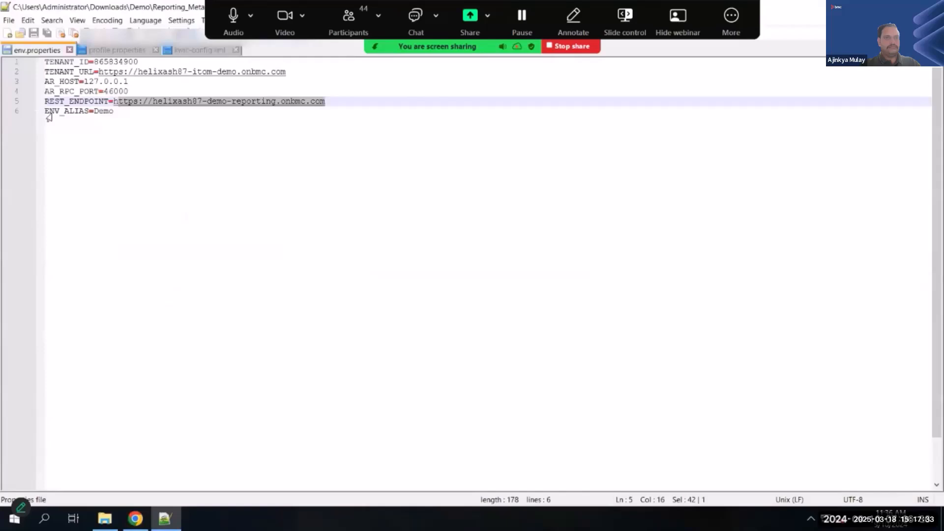
double_click(52, 112)
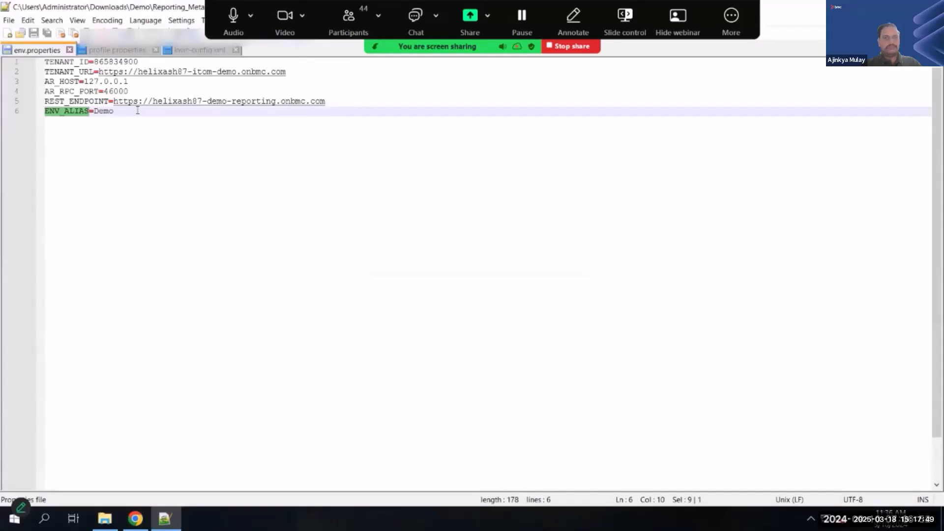
- Open the profile properties file from the bmcauthconfiguration folder in Notepad++ and examine its KEY and SECRET entries
click(104, 518)
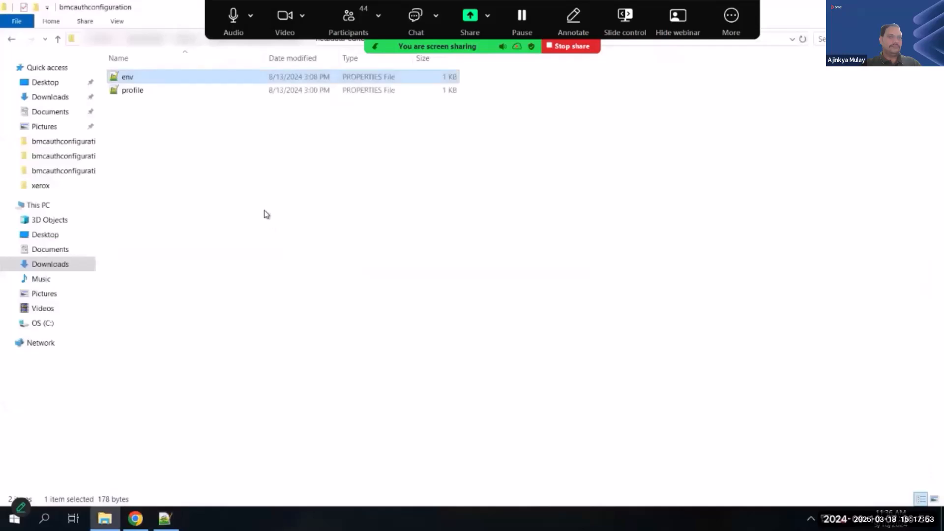
click(135, 93)
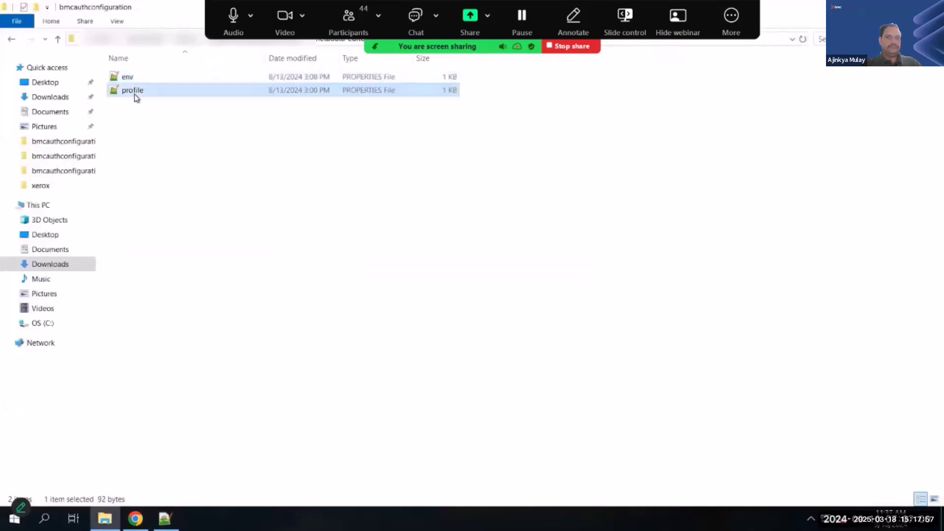
right_click(134, 94)
click(185, 119)
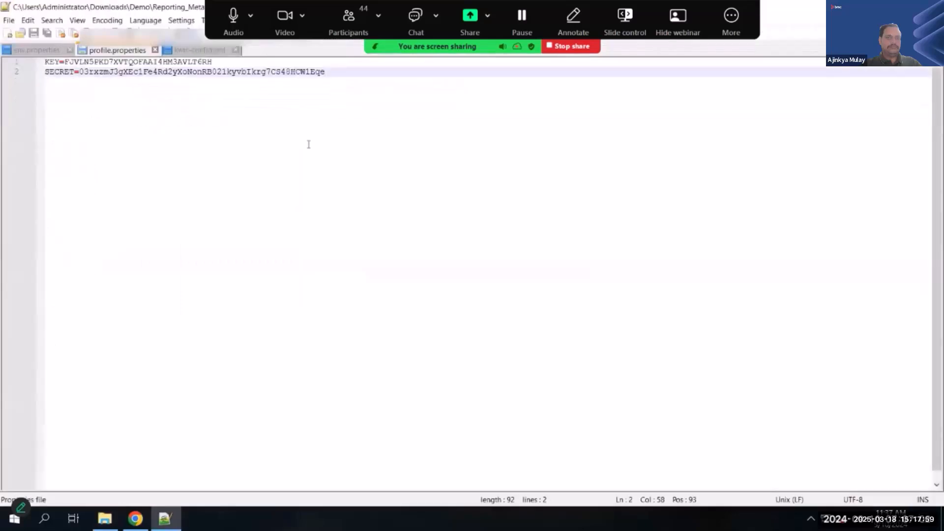
double_click(52, 62)
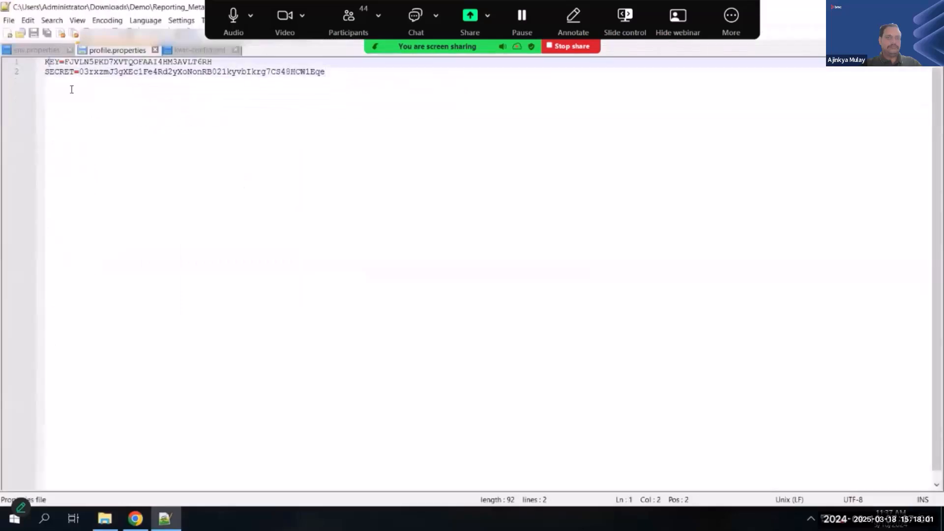
double_click(64, 73)
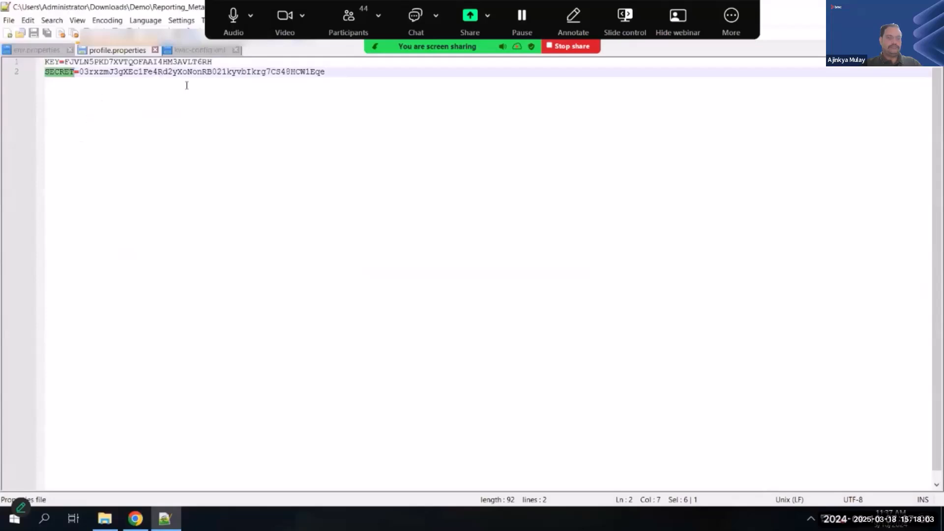
- Switch to Chrome and examine the login ID, access keys and new-key form on the BMC Helix Portal profile page
click(135, 518)
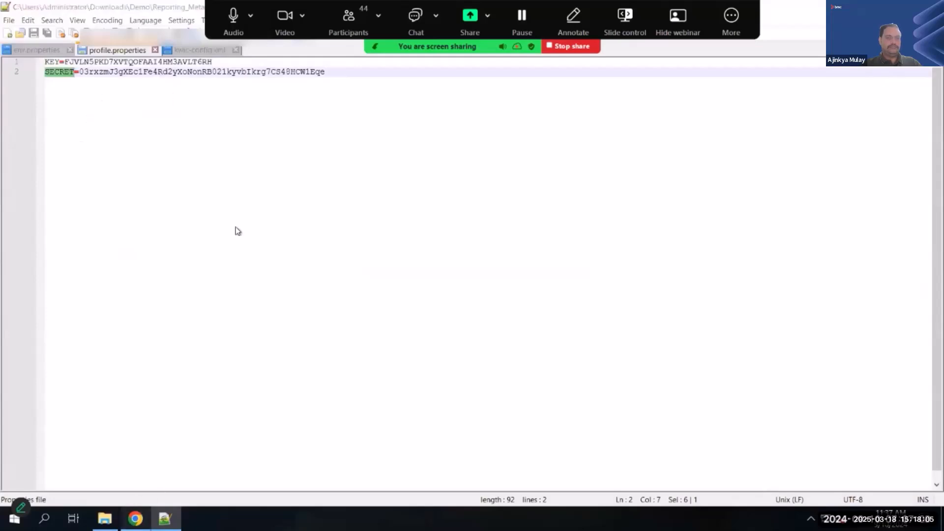
click(102, 16)
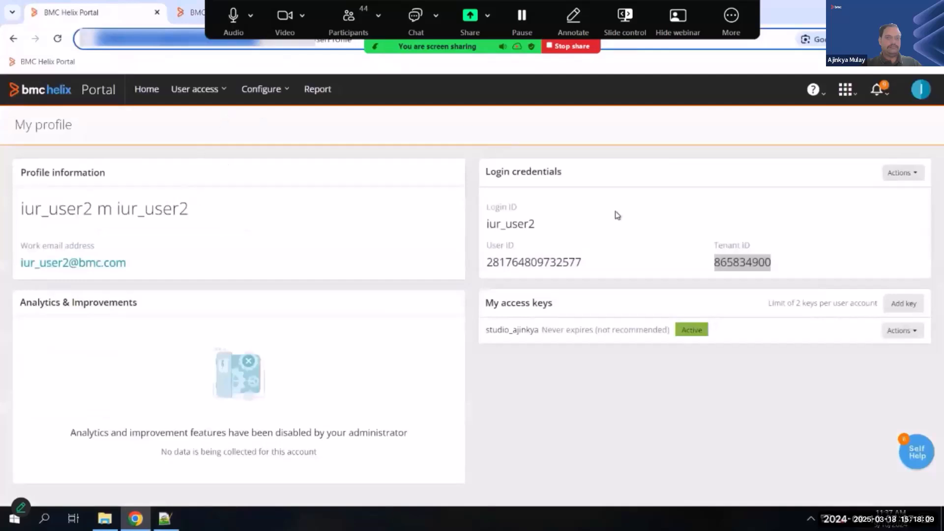
double_click(486, 229)
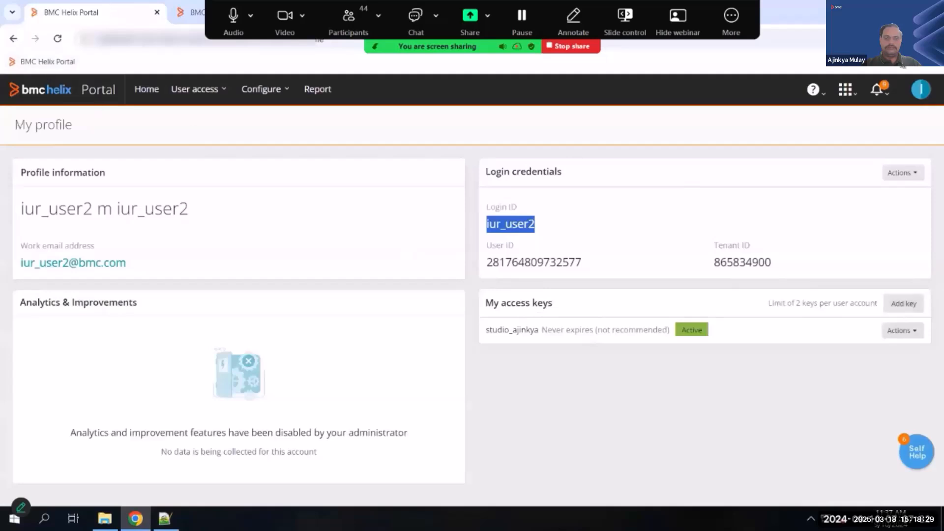
click(921, 90)
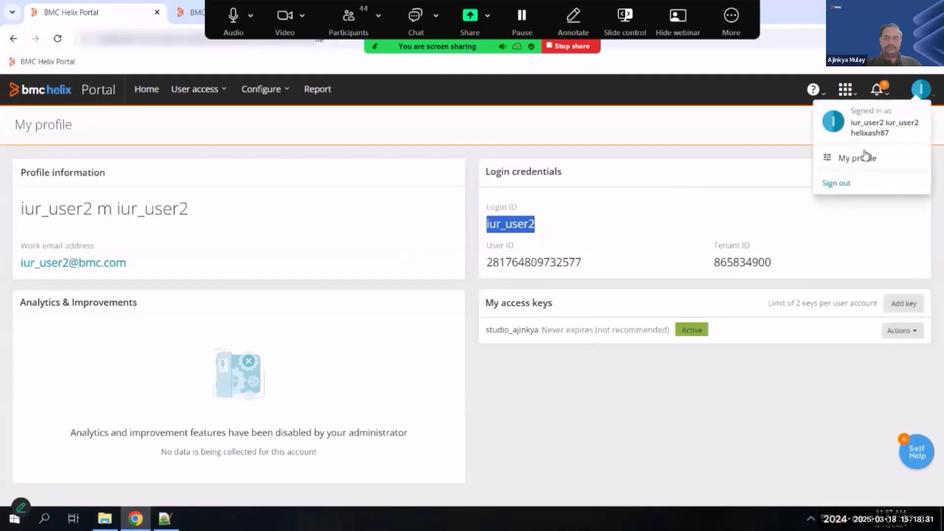
click(604, 316)
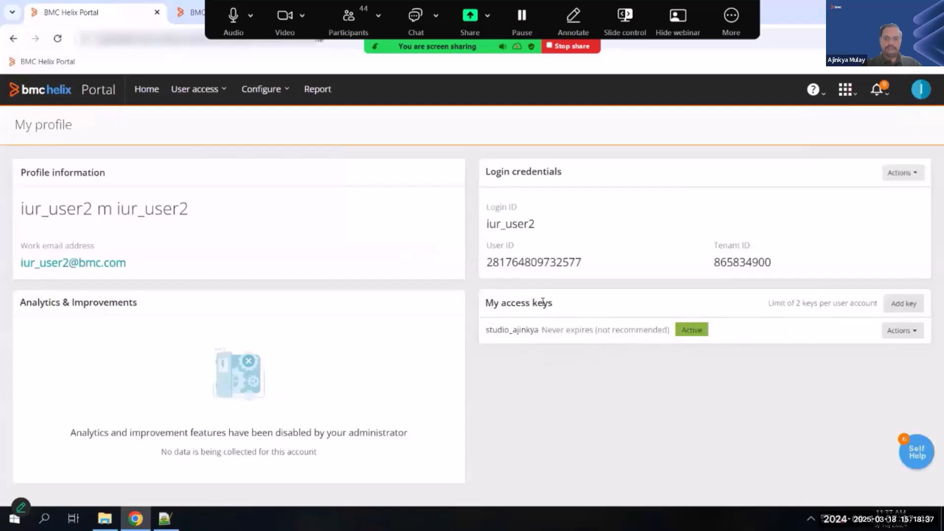
click(894, 307)
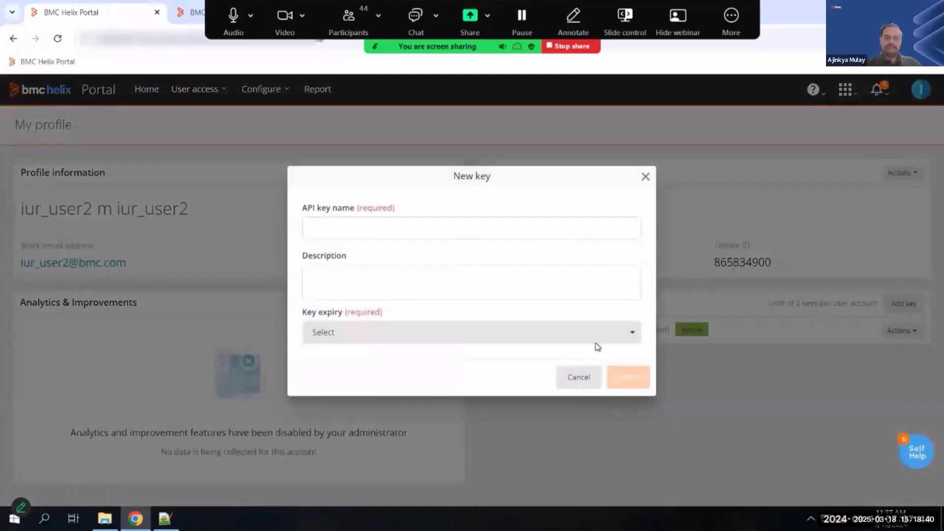
click(570, 382)
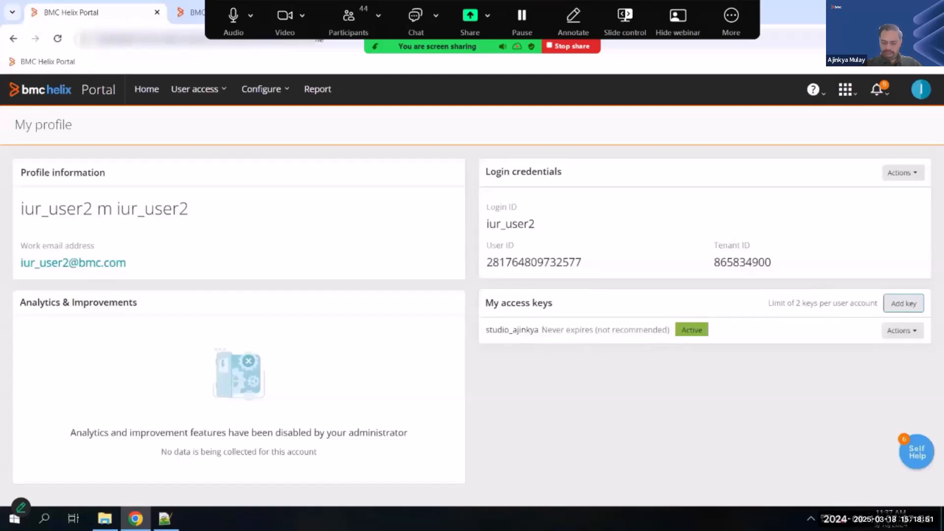
- Return to Notepad++ and examine the KEY and SECRET values in profile.properties
key(alt+Tab)
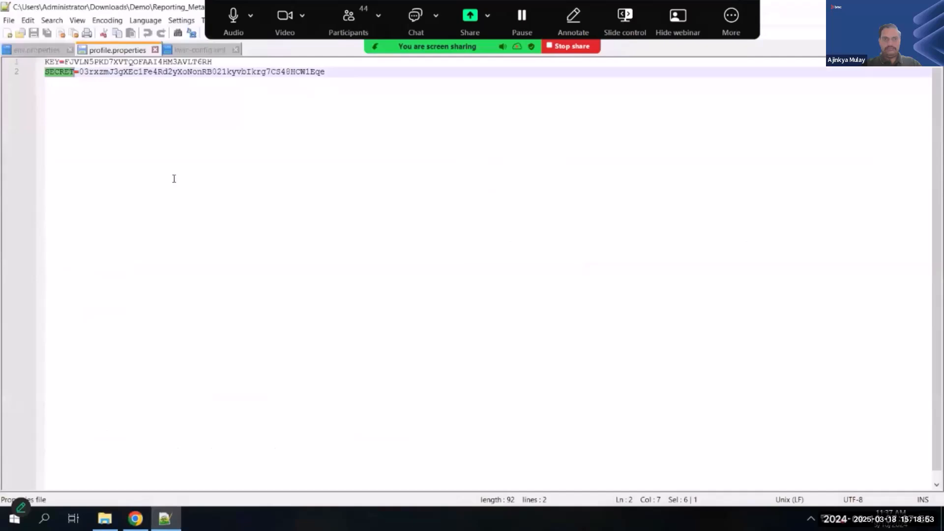
double_click(137, 62)
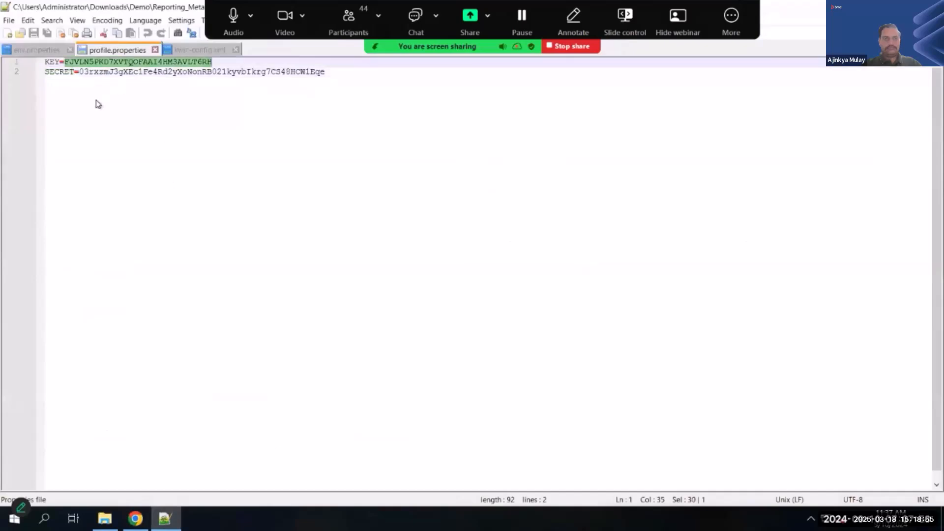
double_click(149, 71)
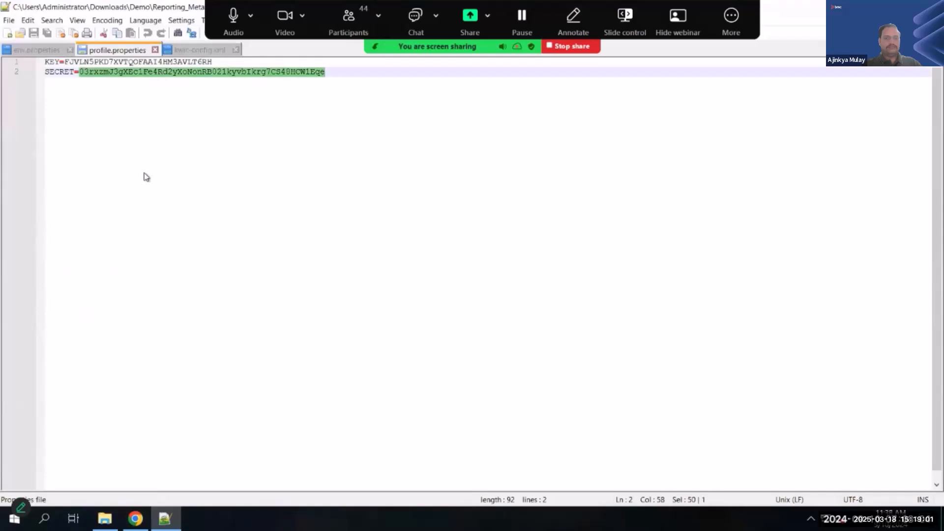
- Switch to File Explorer and open a Command Prompt in the metadata-editor folder
click(106, 516)
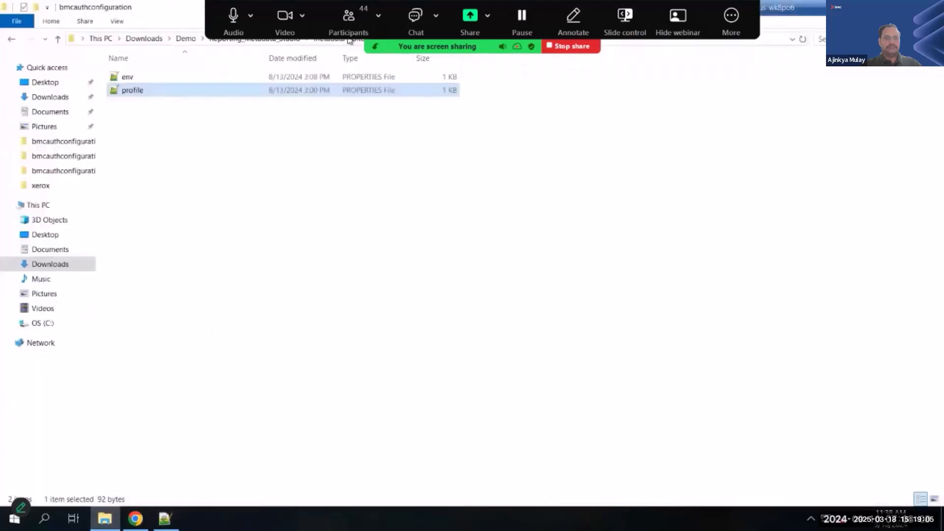
click(344, 40)
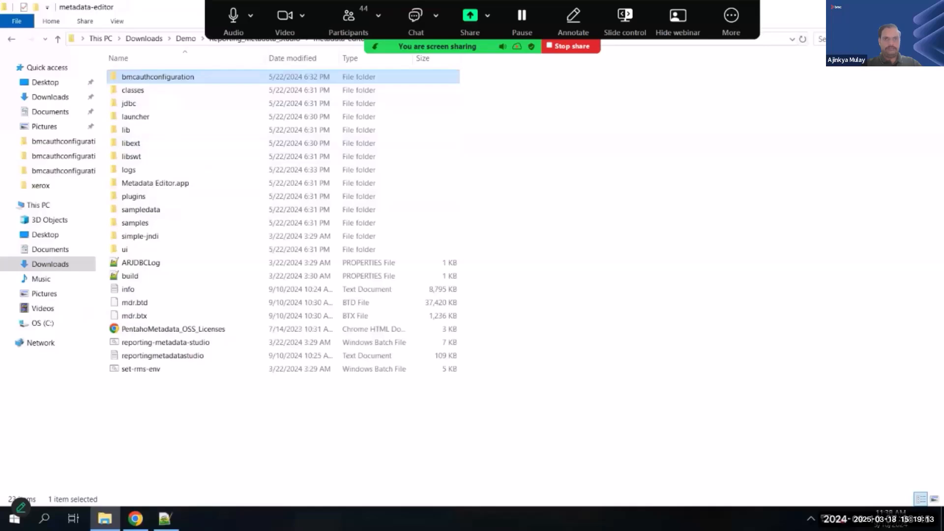
click(679, 42)
text(cmd)
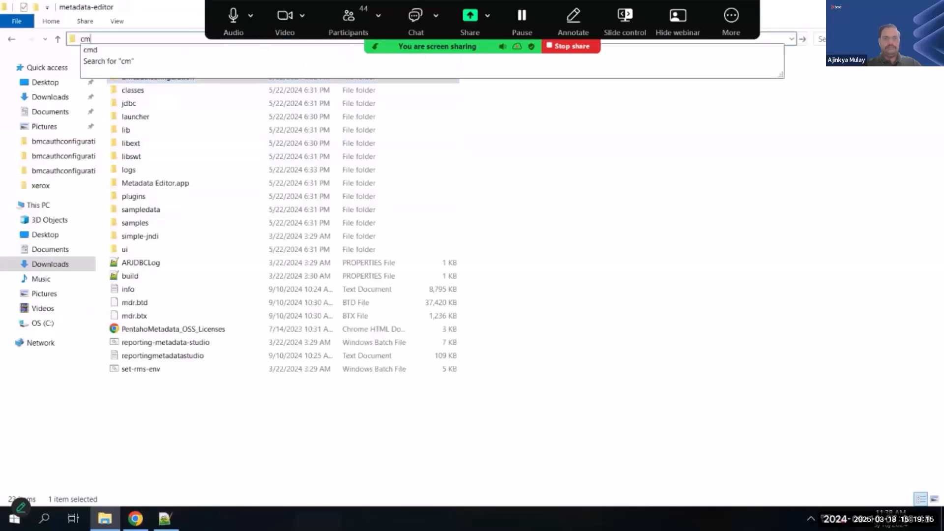
key(Return)
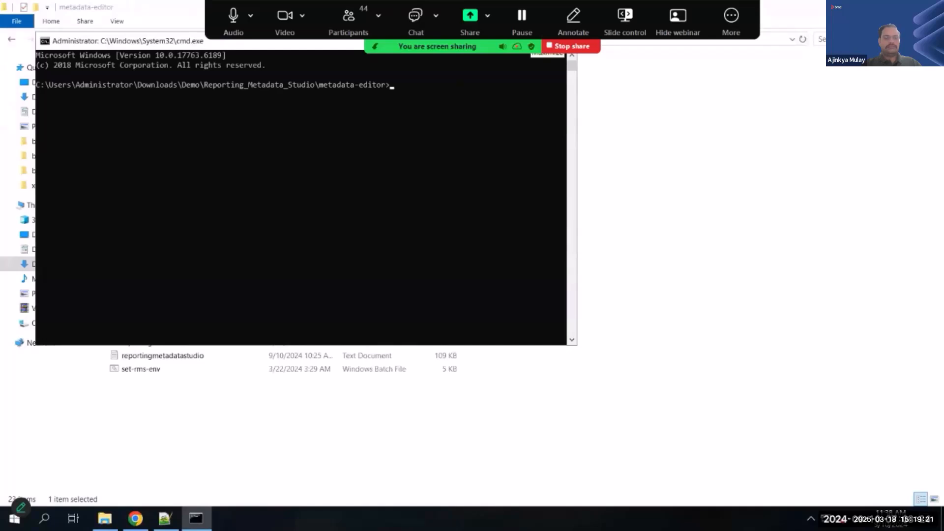
- Launch Reporting Metadata Studio by running reporting-metadata-studio.bat in the Command Prompt
text(re)
key(Tab)
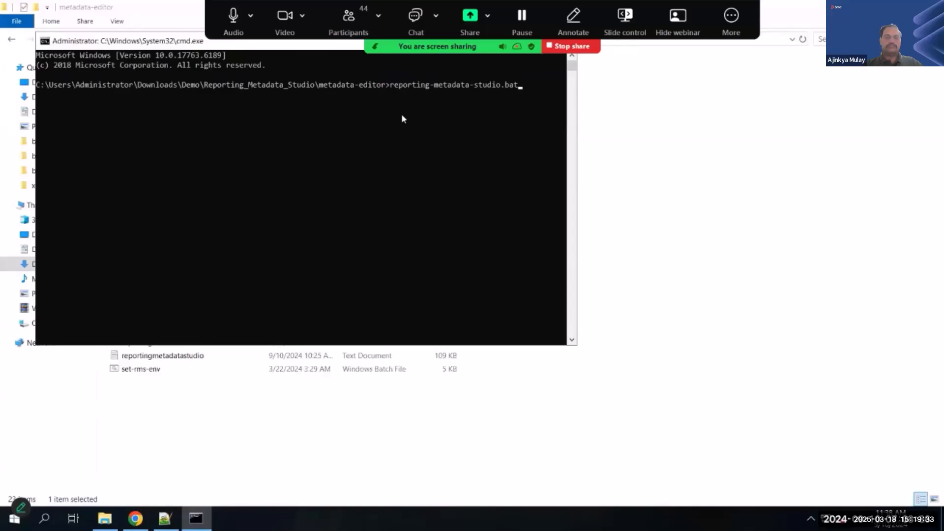
key(Return)
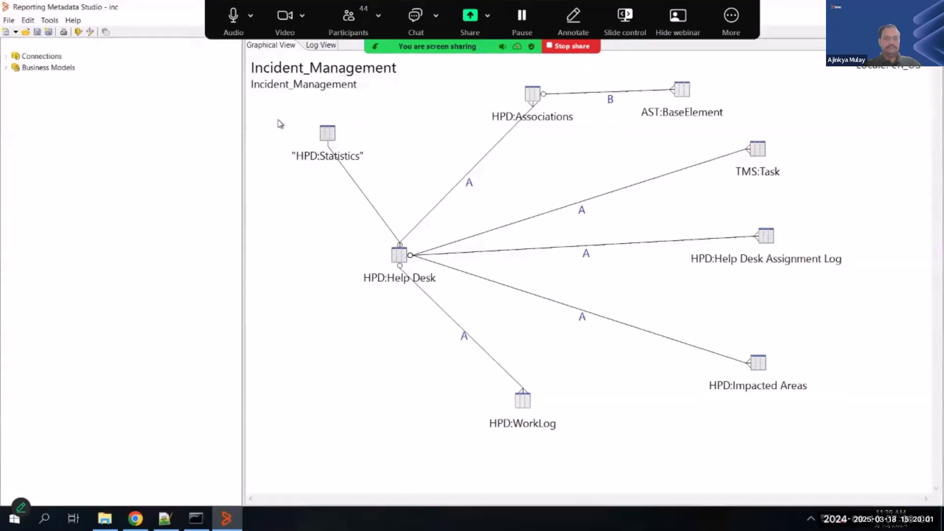
- Create a new empty domain to replace the open Incident_Management model in the workspace
click(8, 21)
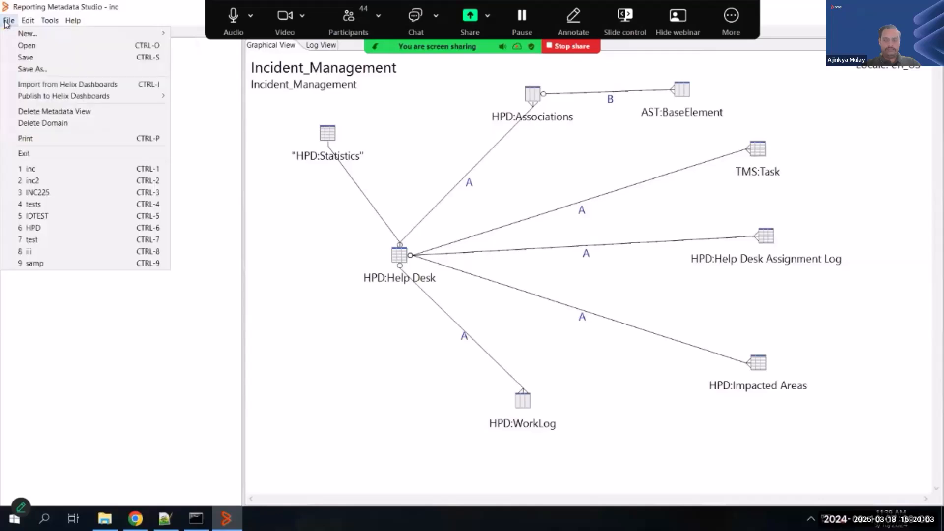
mouse_move(33, 35)
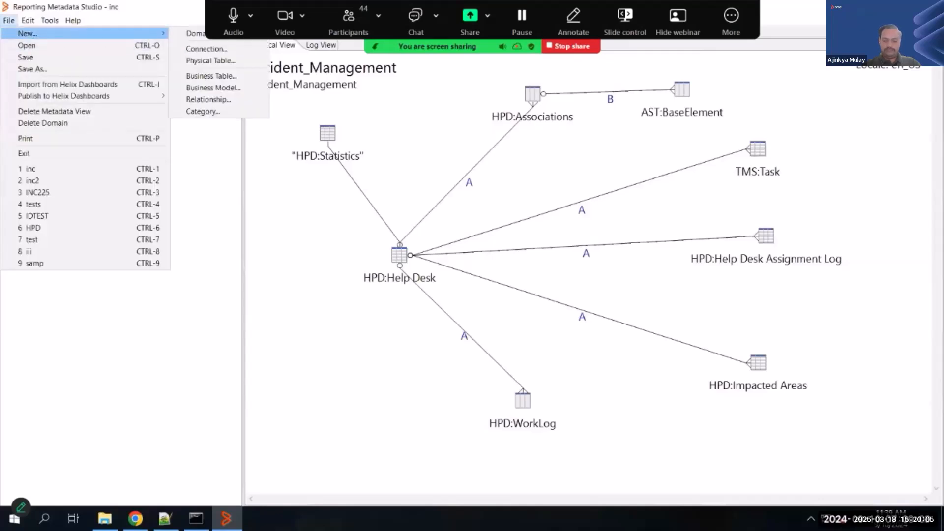
click(193, 34)
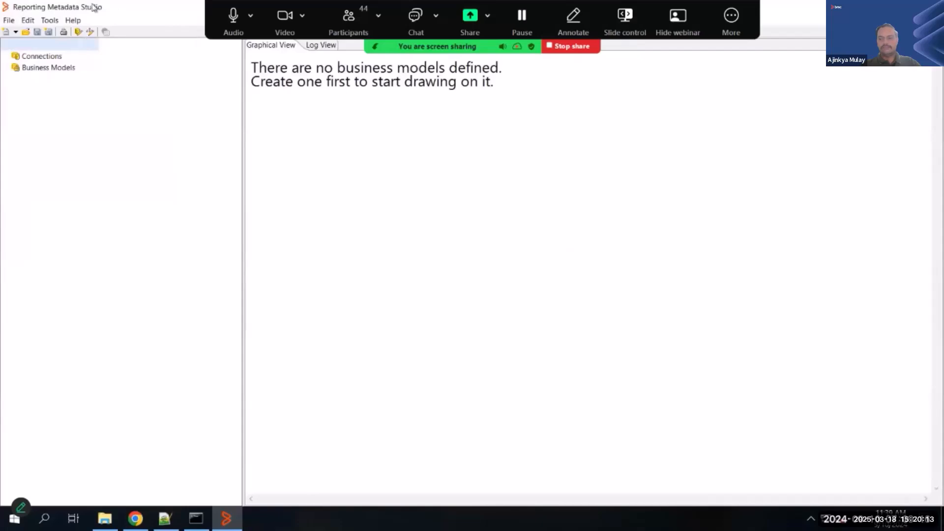
- Start importing a metadata view from Helix Dashboards
click(7, 22)
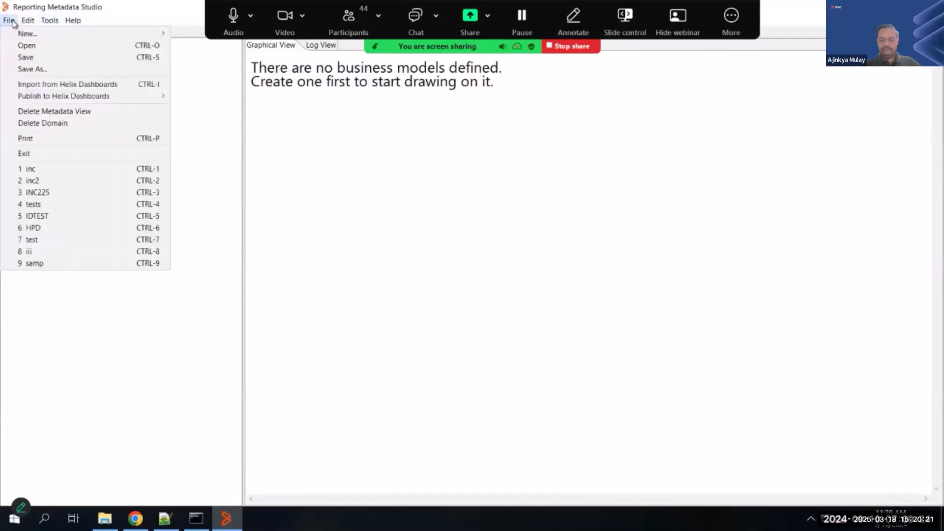
click(382, 179)
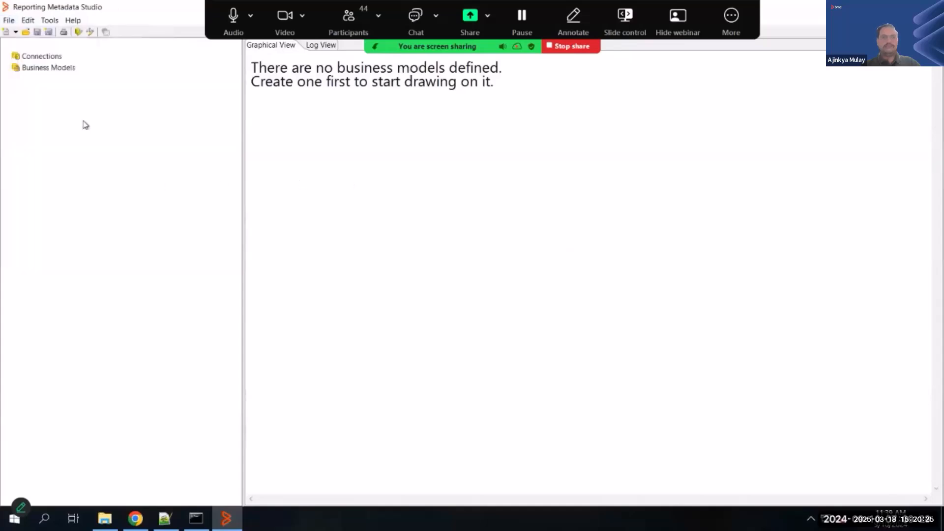
click(9, 21)
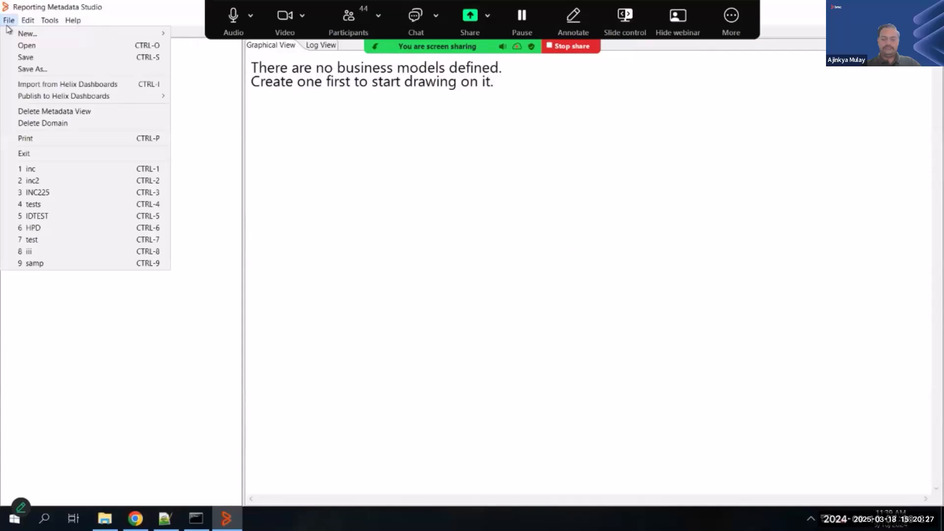
click(82, 88)
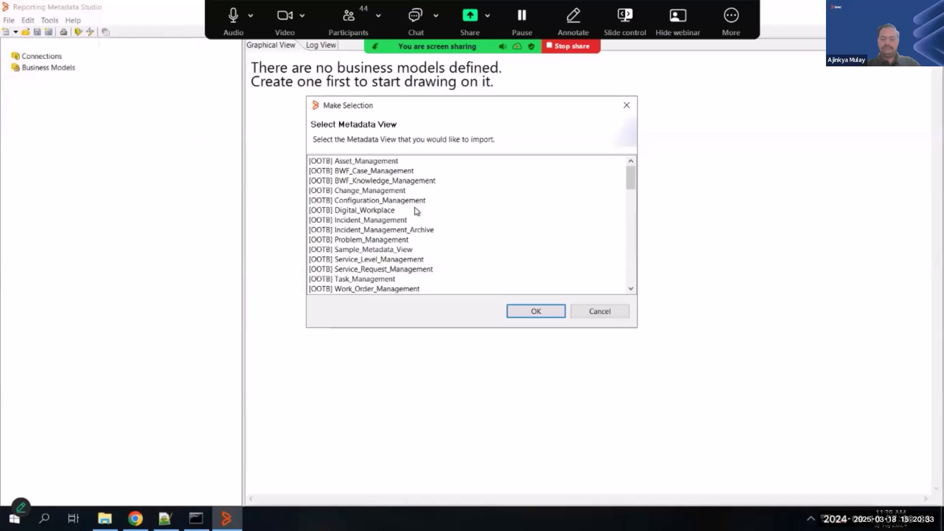
- Examine the out-of-the-box and custom metadata views available for import
scroll(415, 208, down, 3)
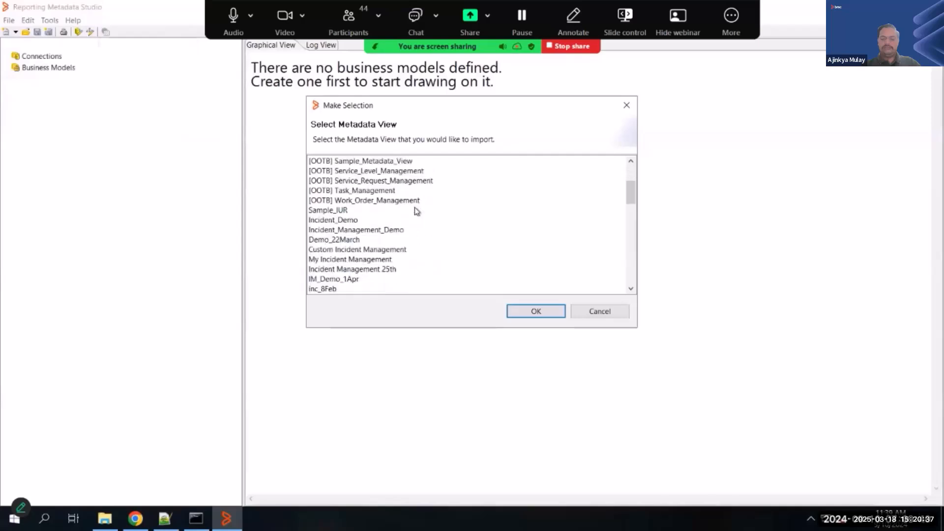
scroll(415, 212, up, 3)
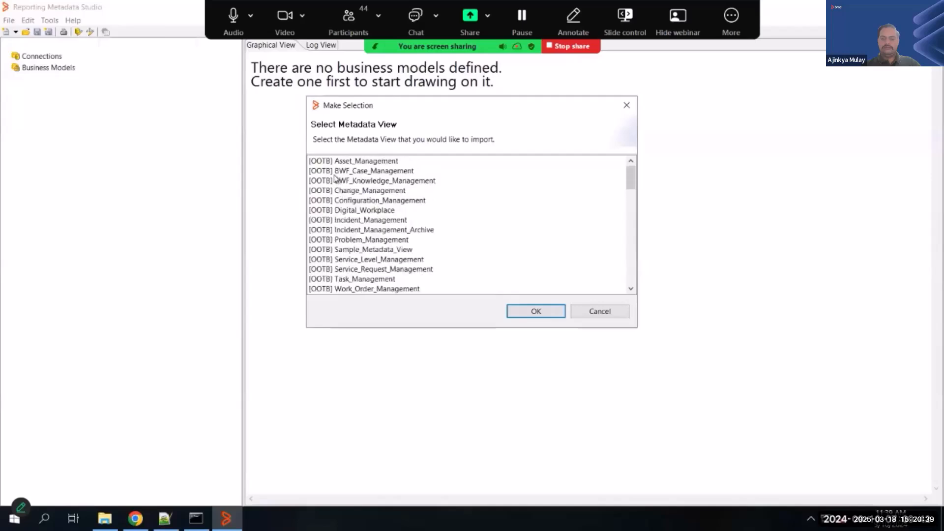
scroll(326, 266, down, 1)
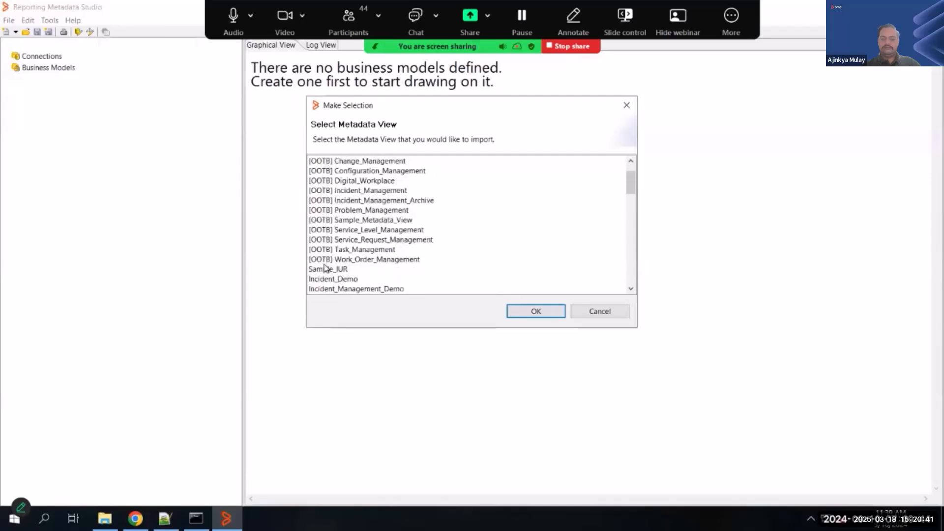
scroll(326, 266, down, 1)
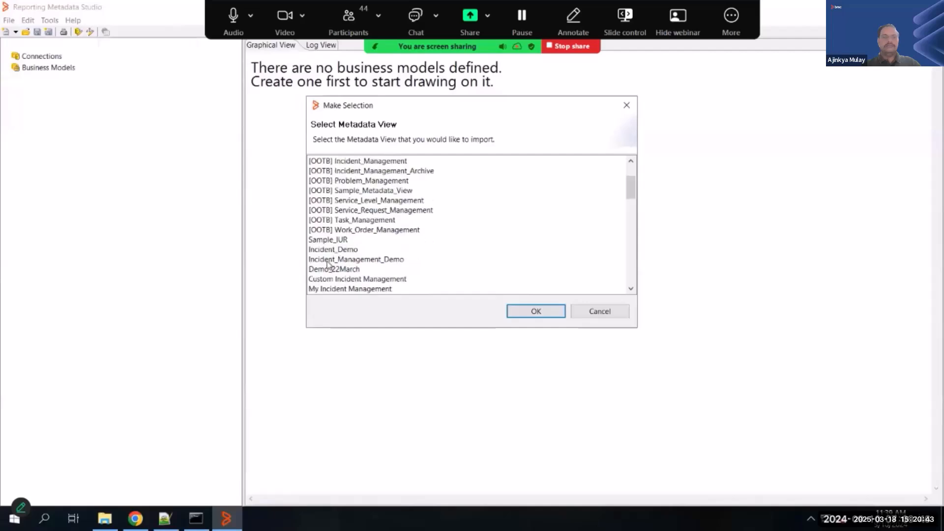
scroll(329, 285, down, 3)
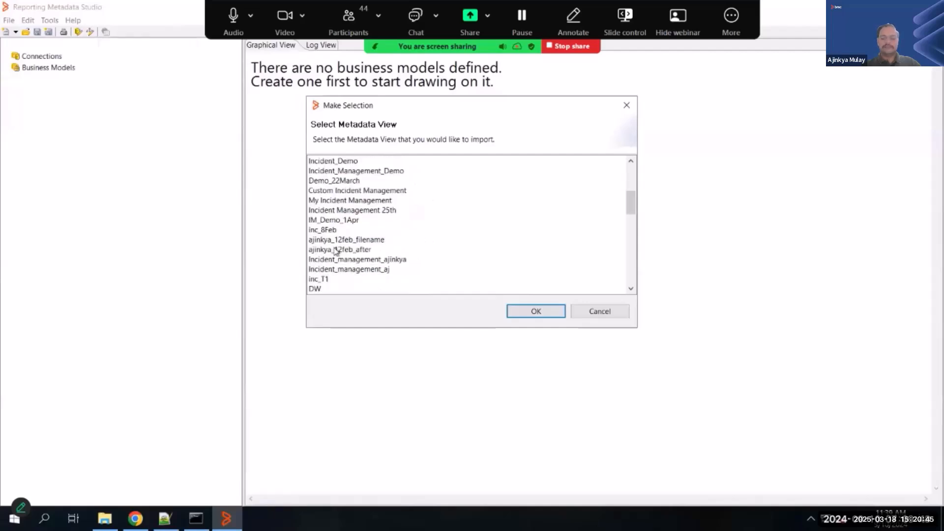
scroll(336, 251, down, 3)
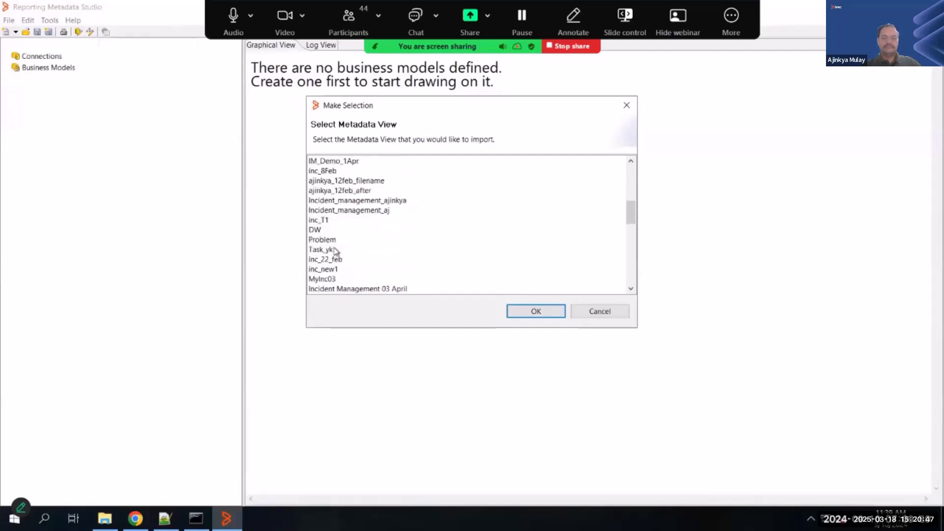
scroll(336, 251, up, 5)
scroll(335, 252, up, 1)
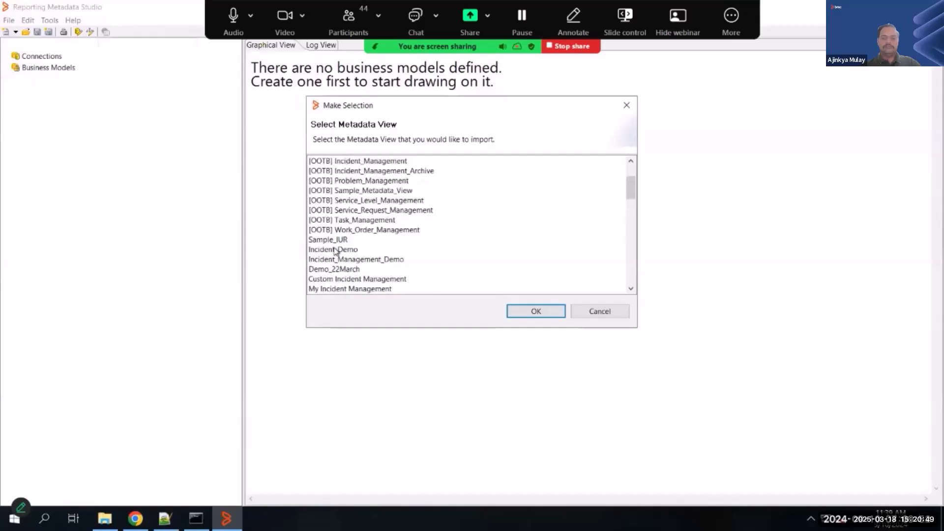
scroll(344, 236, up, 2)
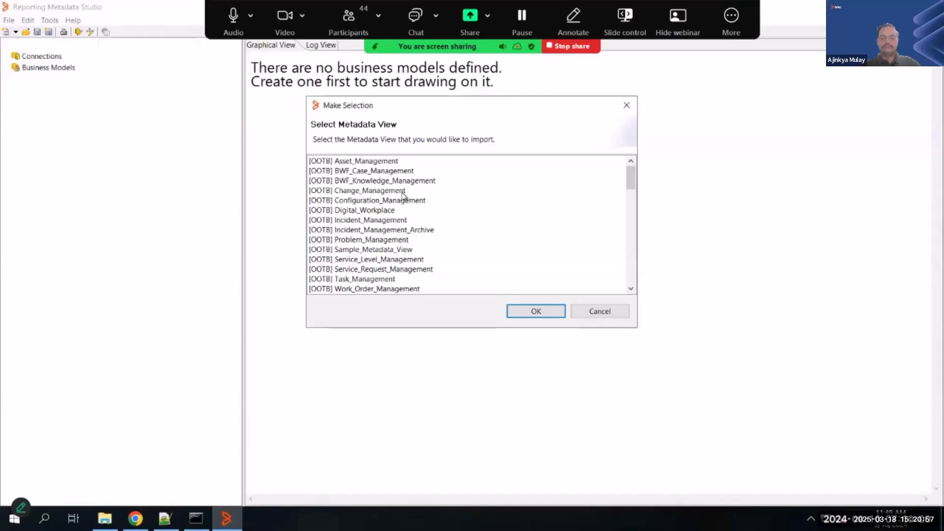
- Choose the out-of-the-box Incident_Management metadata view as the one to import
click(383, 229)
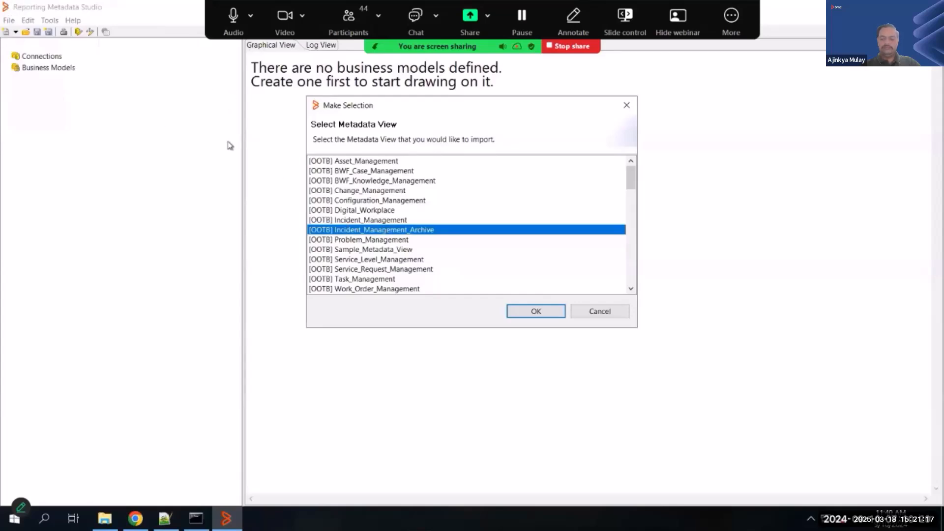
click(381, 250)
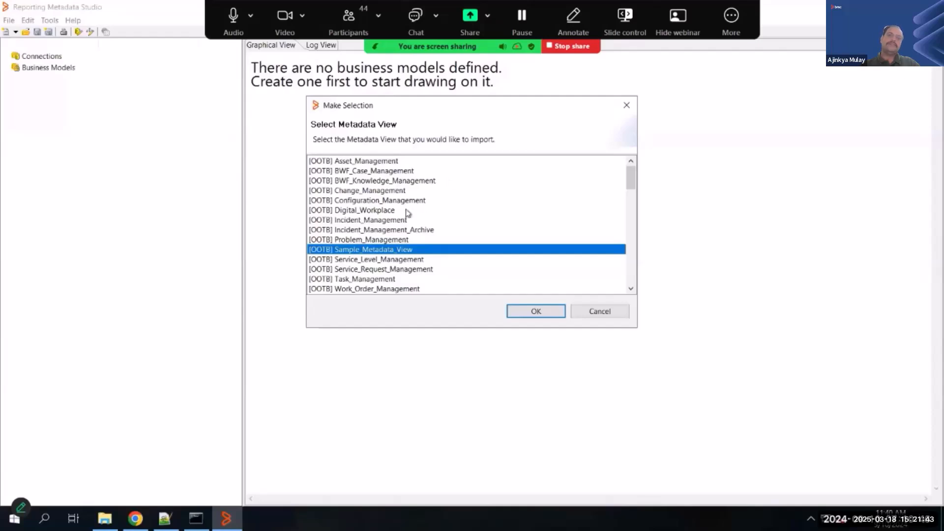
click(353, 222)
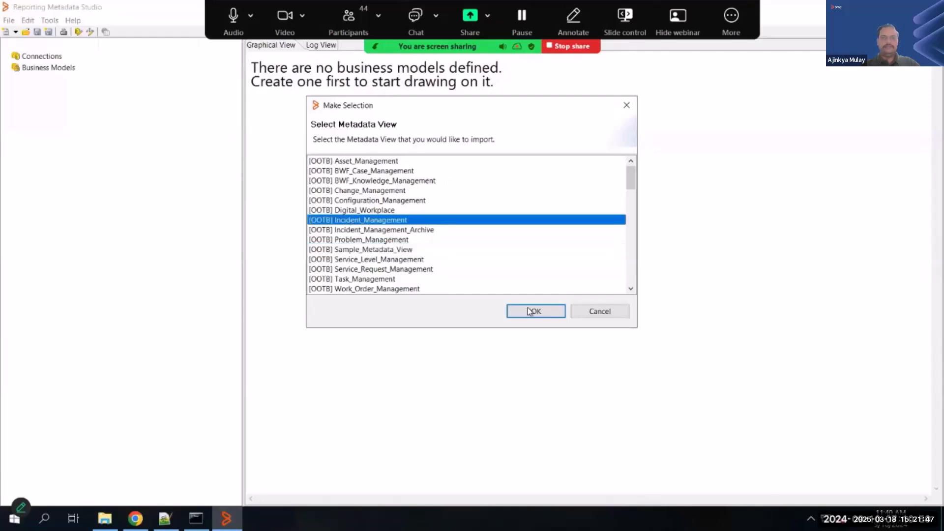
click(505, 309)
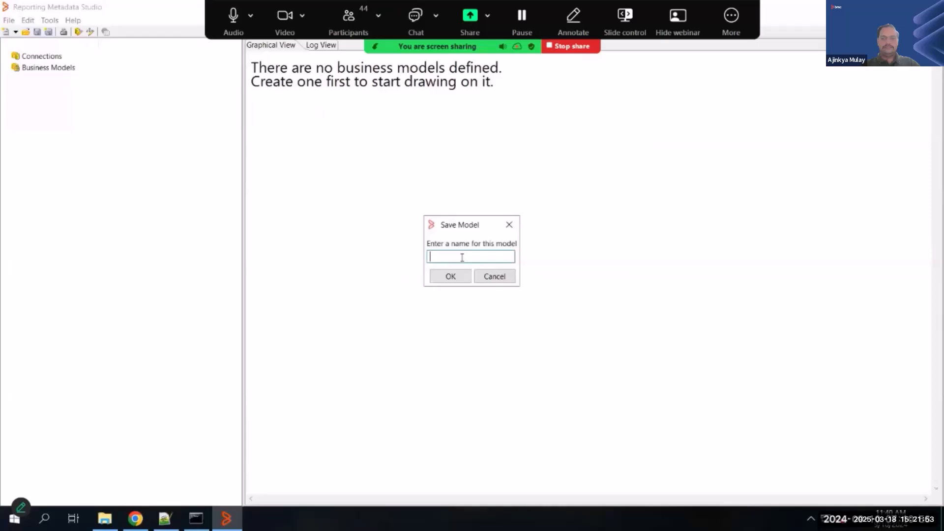
- Save the imported Incident_Management model under the name inc1009
text(inc1009)
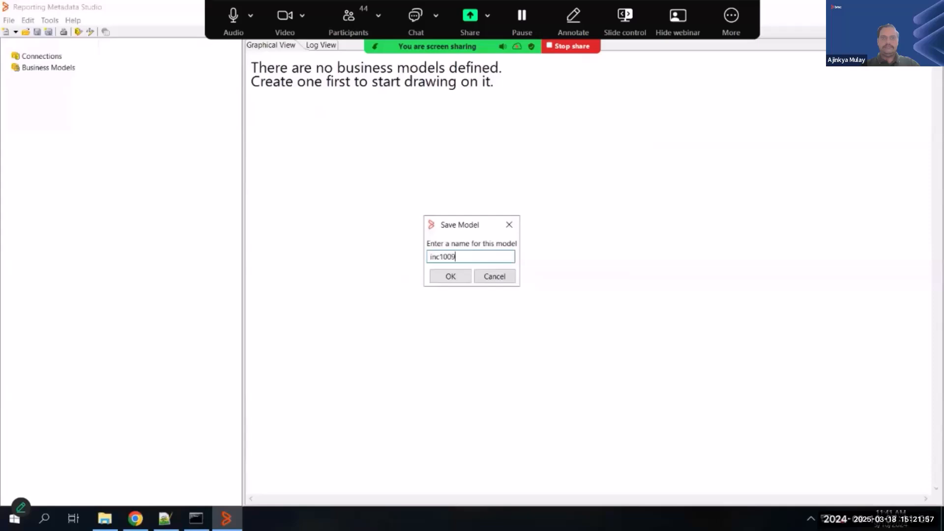
click(448, 279)
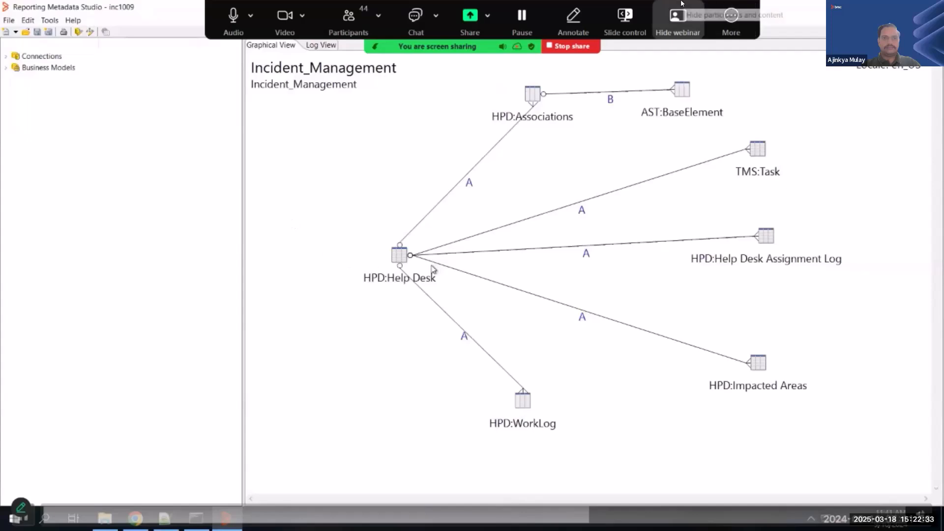
- Examine how HPD:Help Desk joins to its related forms in the diagram, including the task, assignment log and impacted areas relationships
click(400, 258)
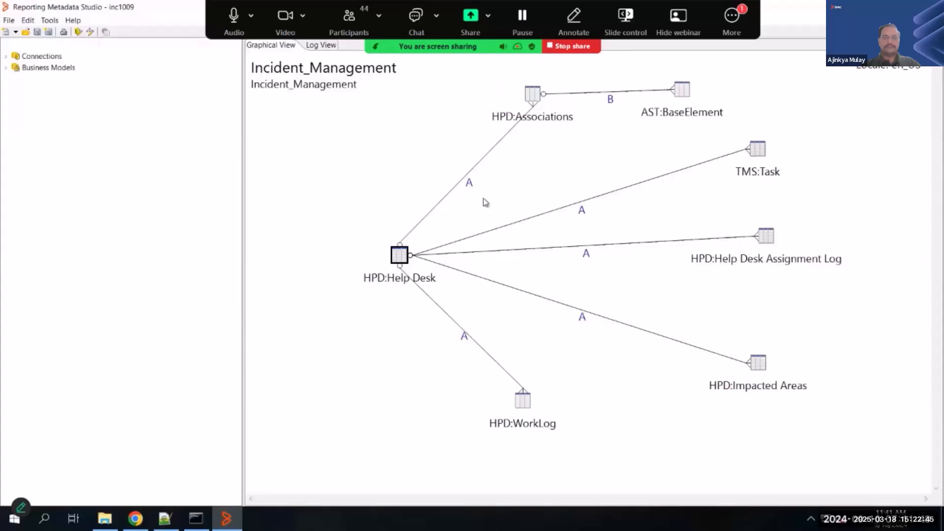
mouse_move(652, 244)
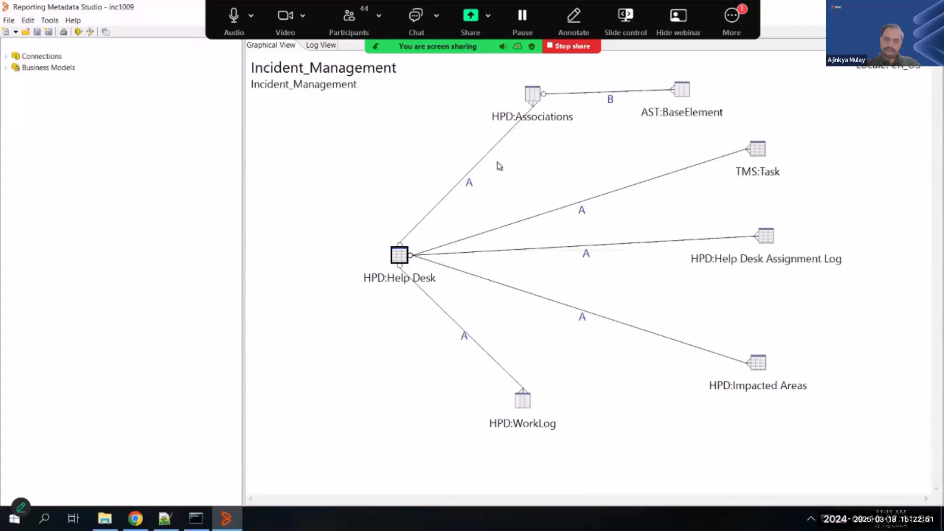
mouse_move(480, 165)
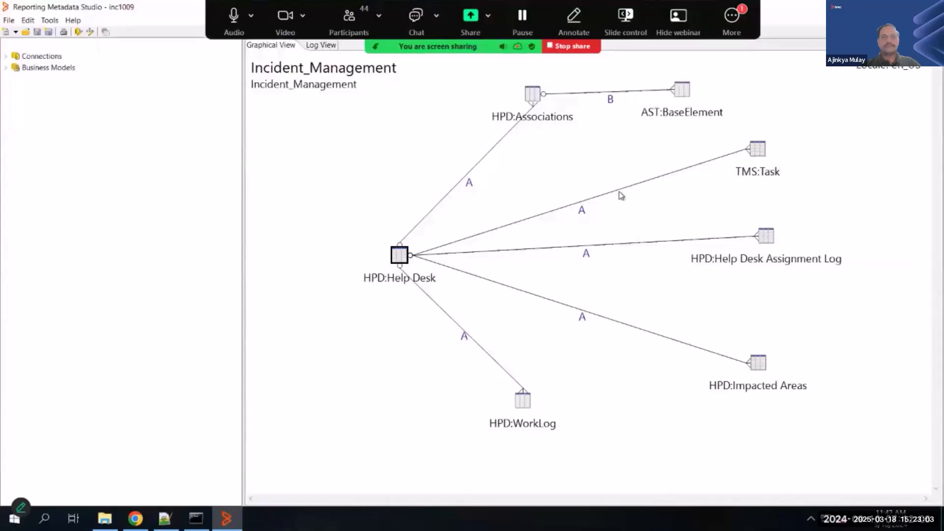
mouse_move(621, 193)
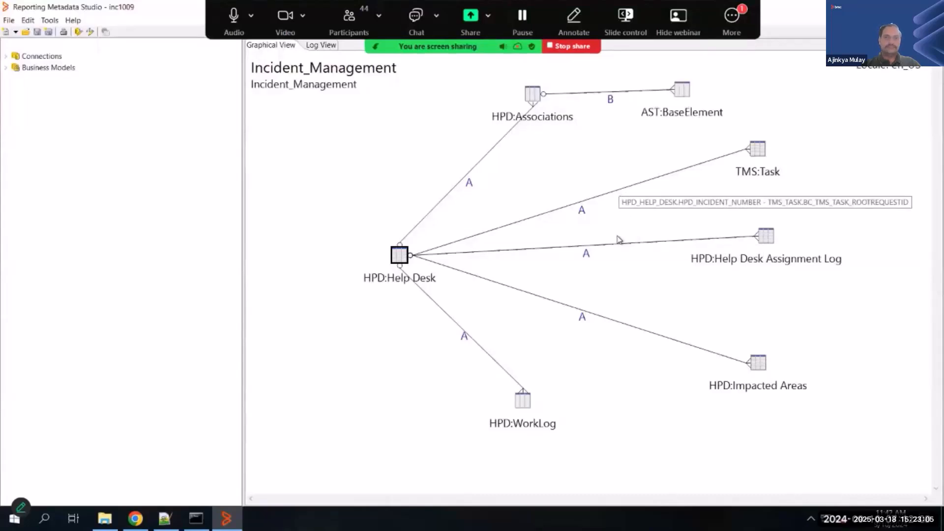
mouse_move(619, 248)
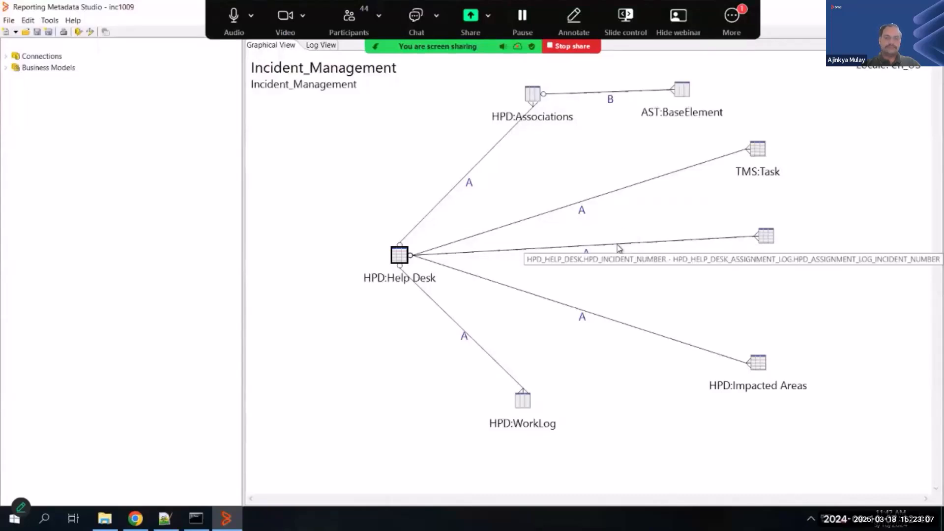
mouse_move(600, 319)
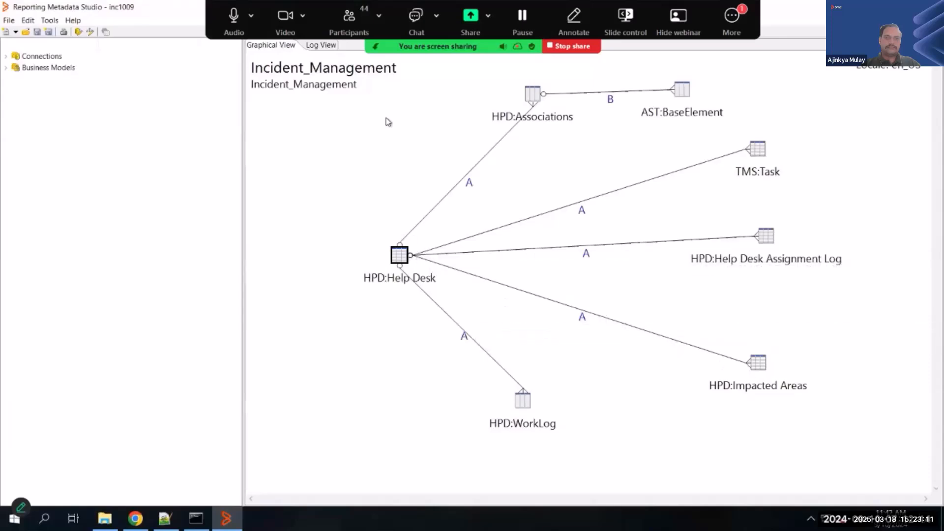
- Edit the DB_Incident connection, entering the login ID copied from the BMC Helix Portal profile in the browser and the account password
click(6, 56)
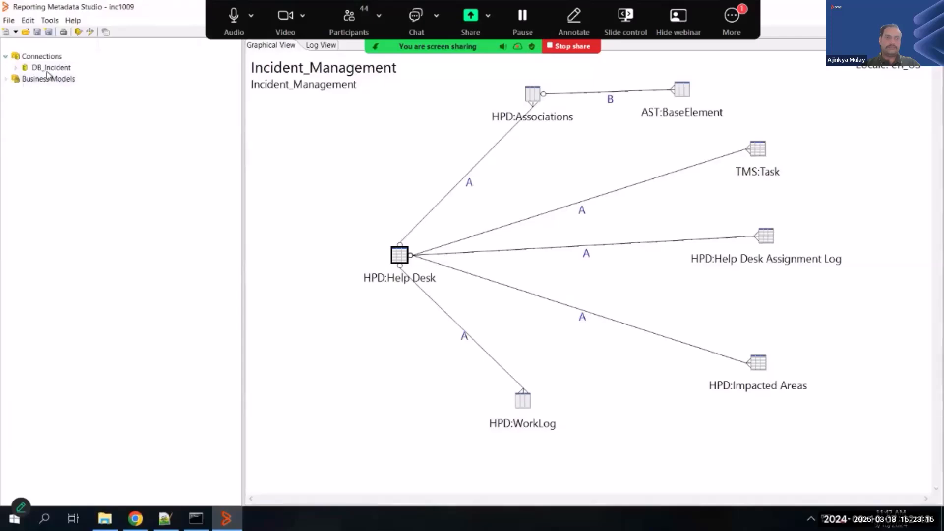
right_click(48, 70)
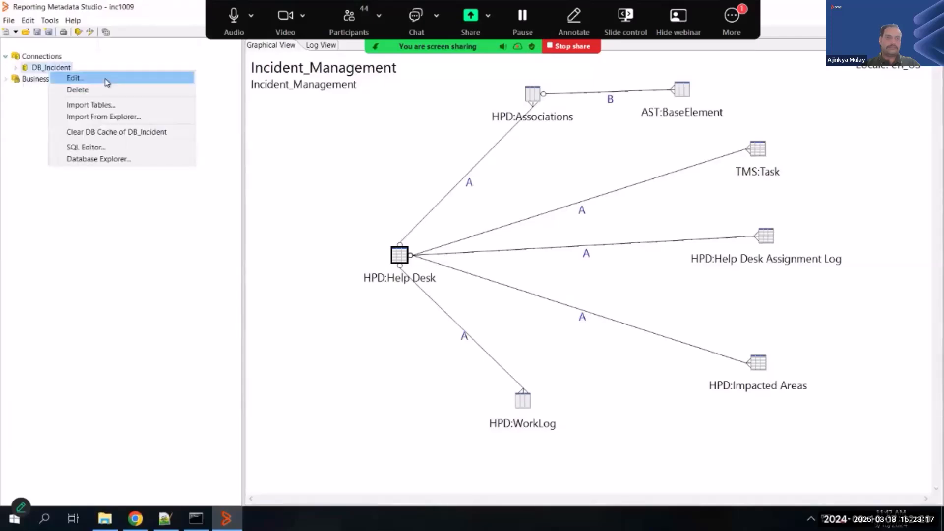
click(107, 82)
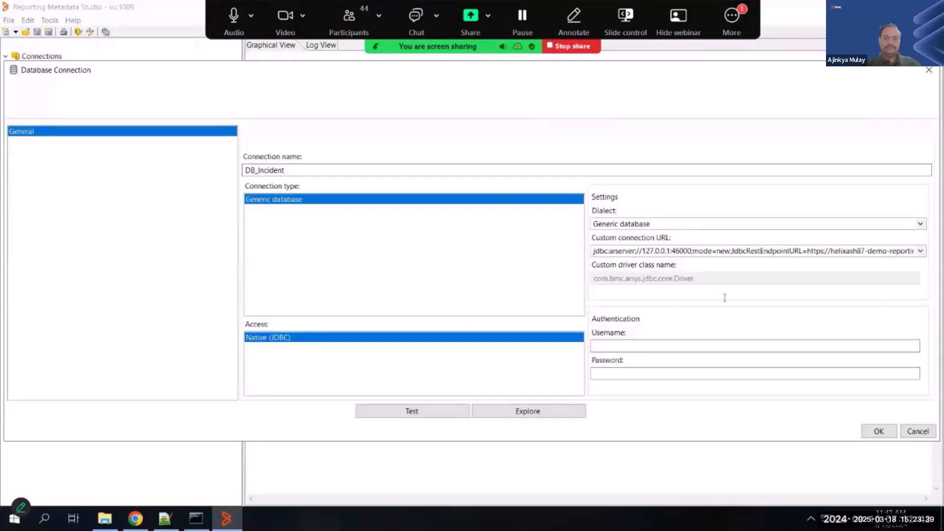
click(626, 346)
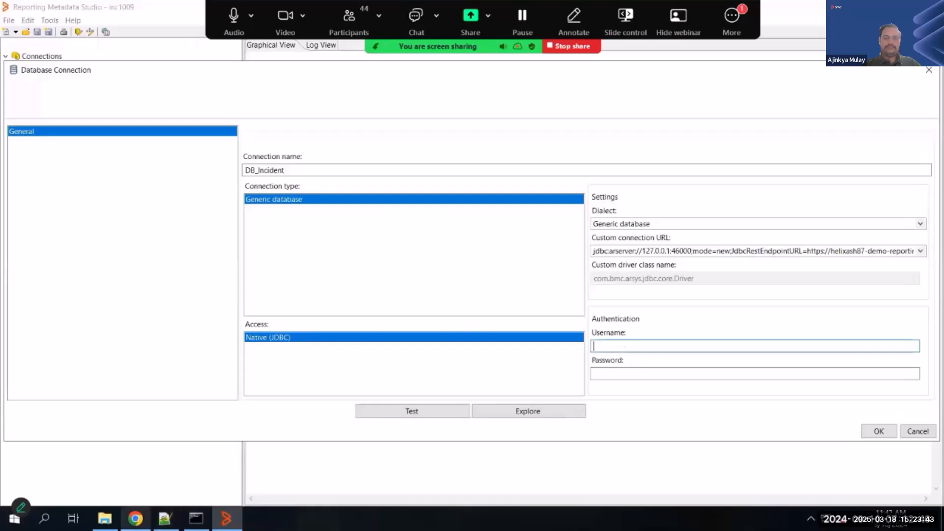
click(135, 518)
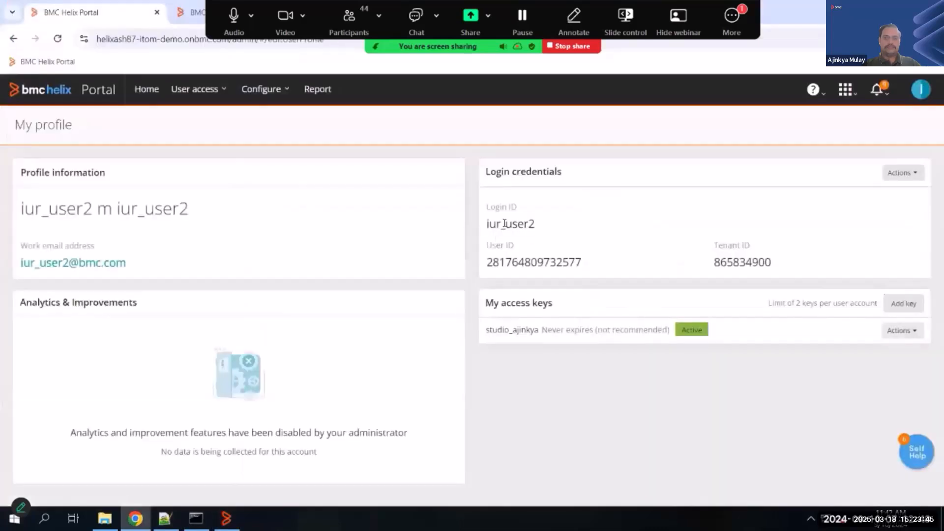
double_click(505, 224)
key(ctrl+c)
key(alt+Tab)
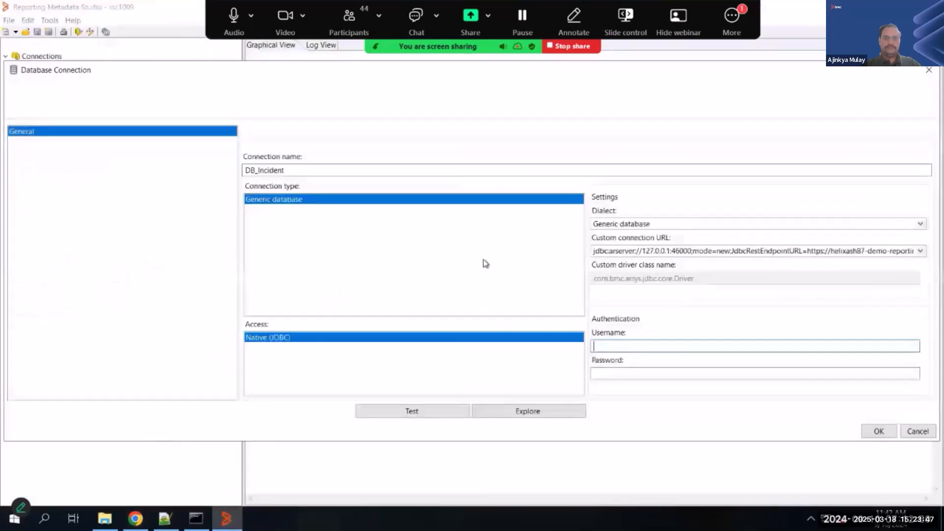
click(625, 344)
key(ctrl+v)
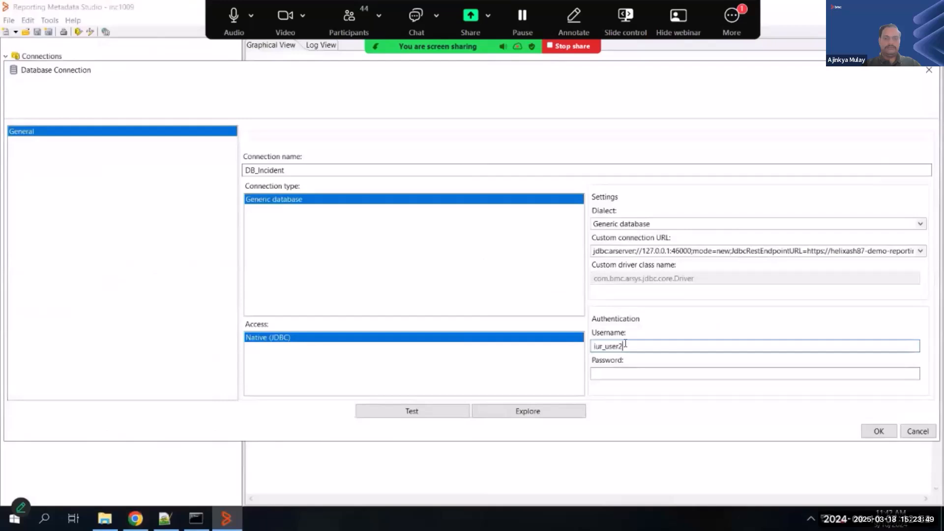
key(Tab)
key(ctrl+v)
- Test the DB_Incident database connection and accept its settings
click(435, 412)
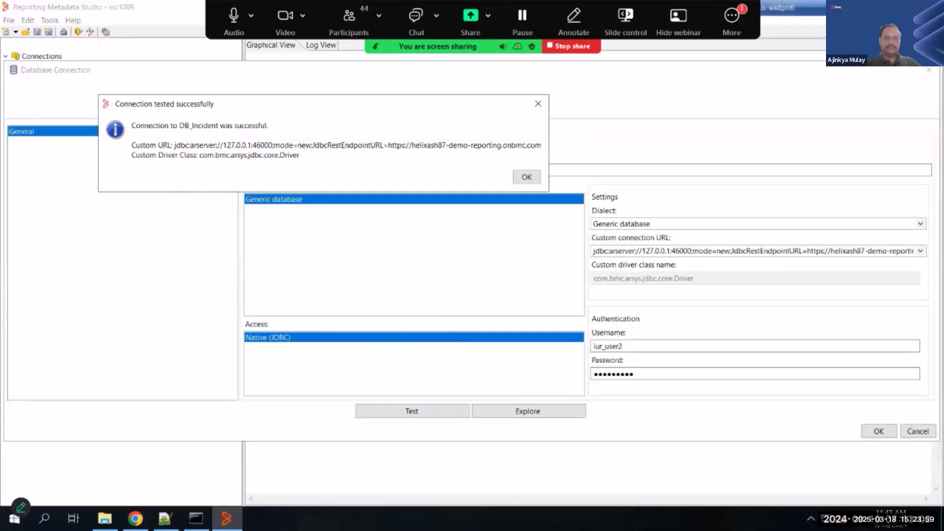
click(532, 181)
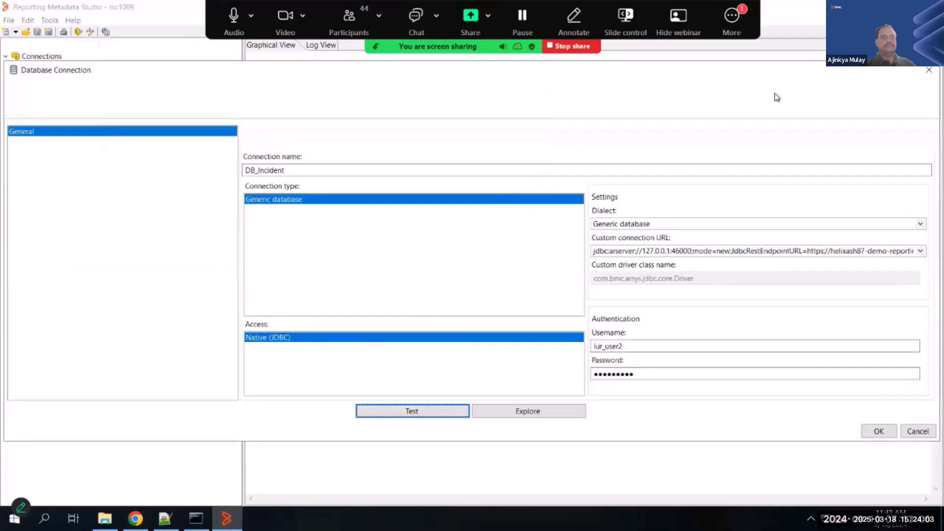
click(880, 432)
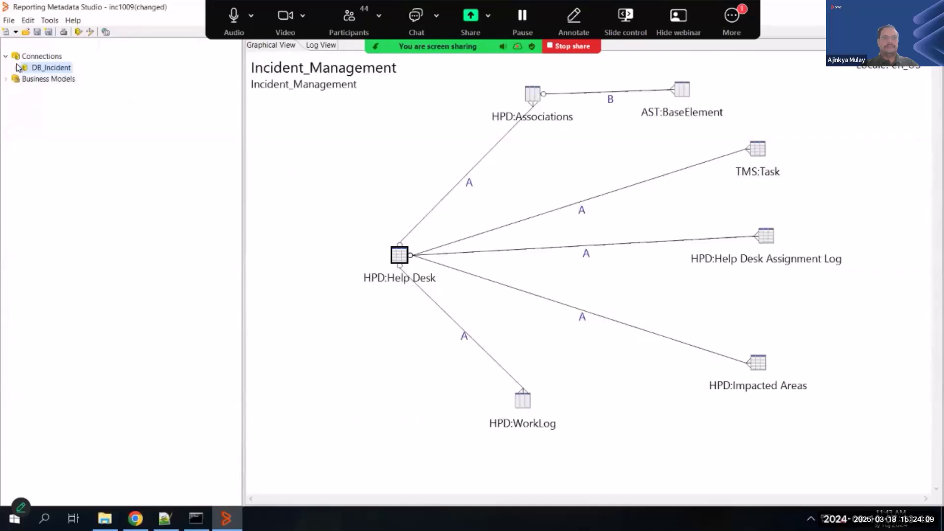
right_click(56, 69)
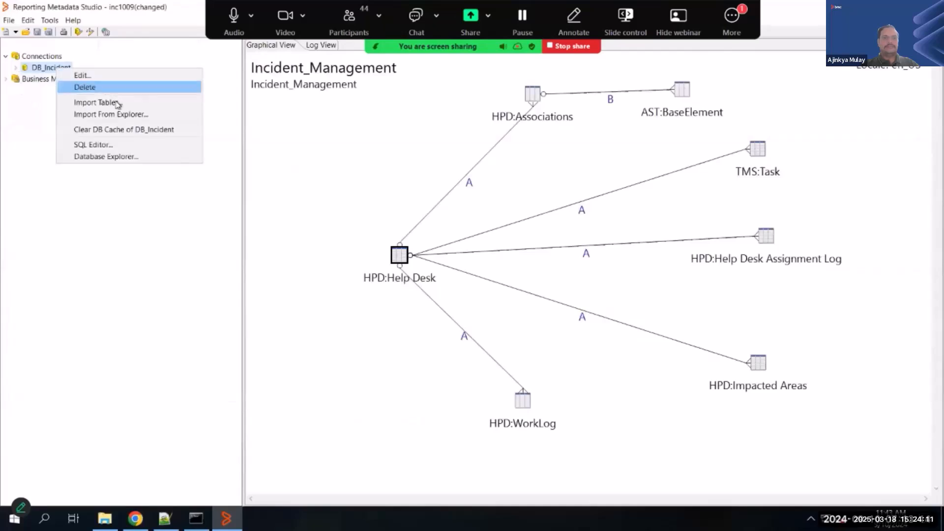
click(168, 107)
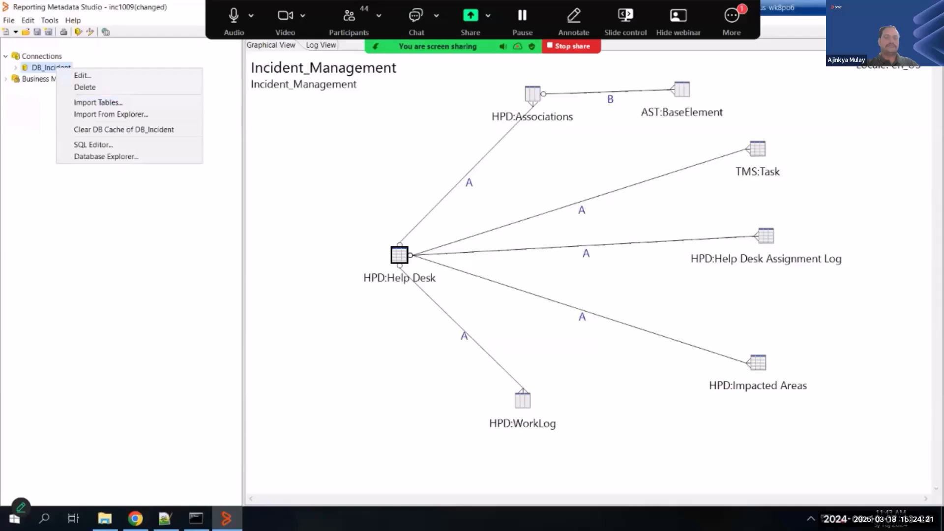
key(Escape)
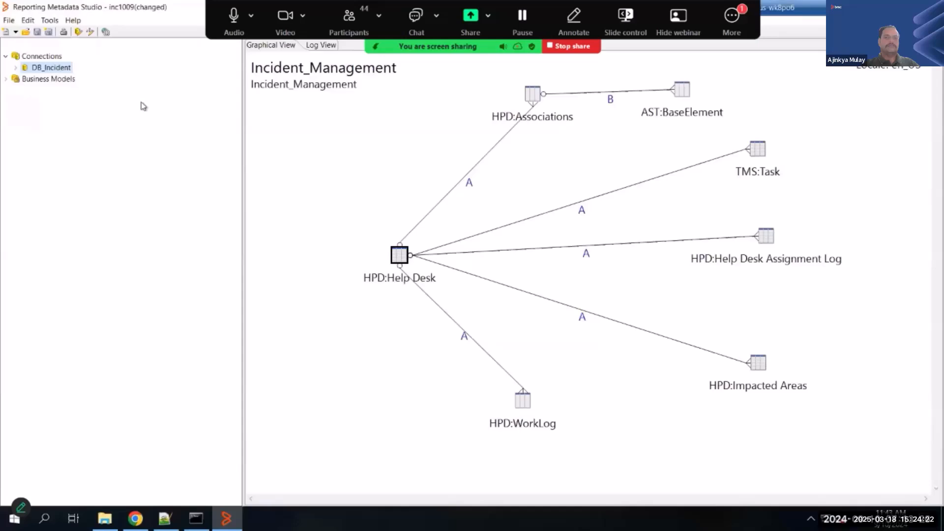
- Filter the tables available for import through DB_Incident to the statistics ones and import HPD:Statistics from the AR System Schema
right_click(58, 72)
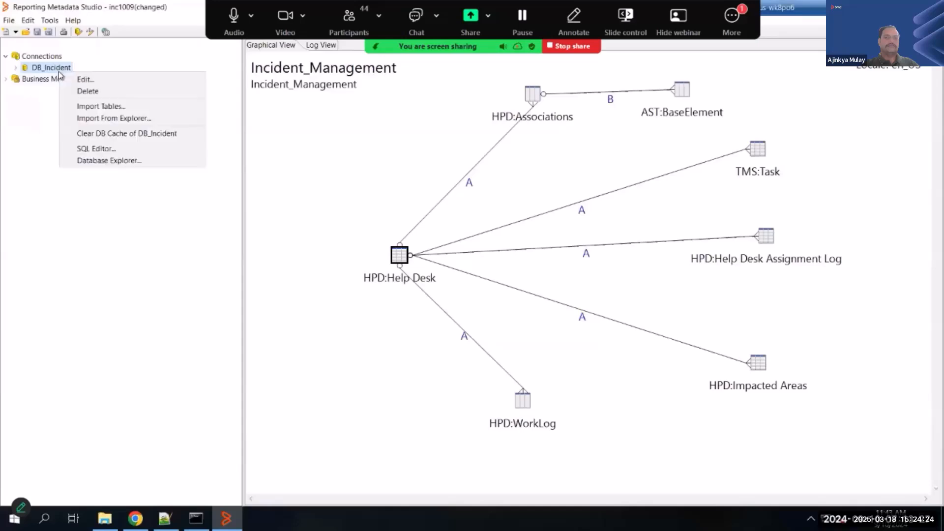
click(102, 109)
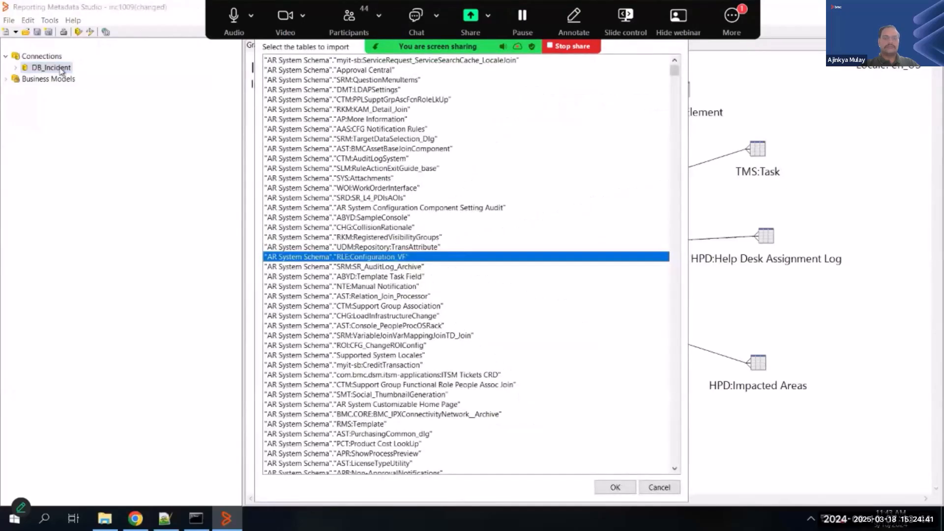
scroll(361, 241, down, 3)
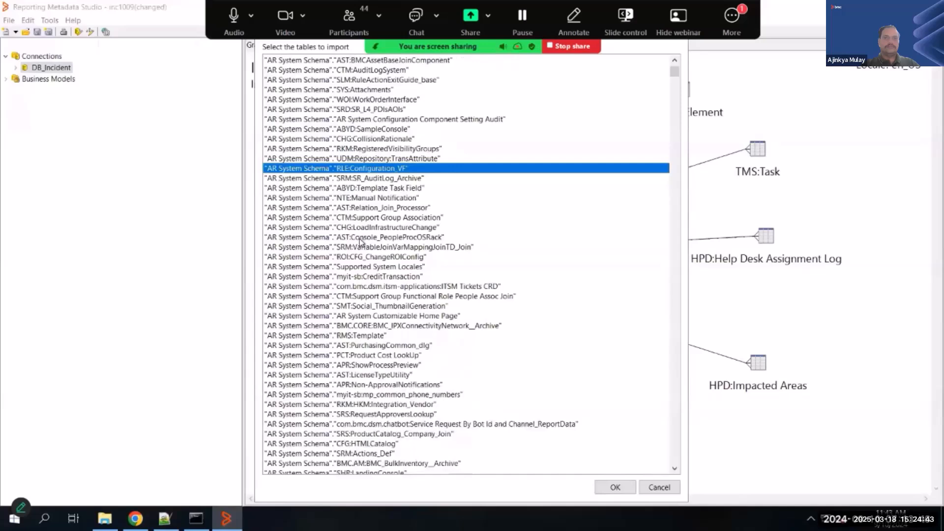
click(361, 238)
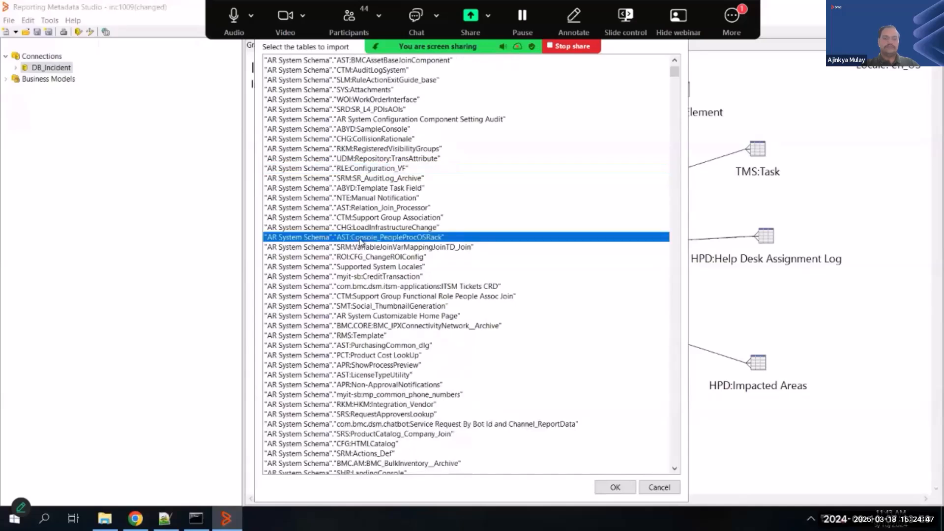
scroll(360, 241, down, 3)
scroll(360, 241, down, 1)
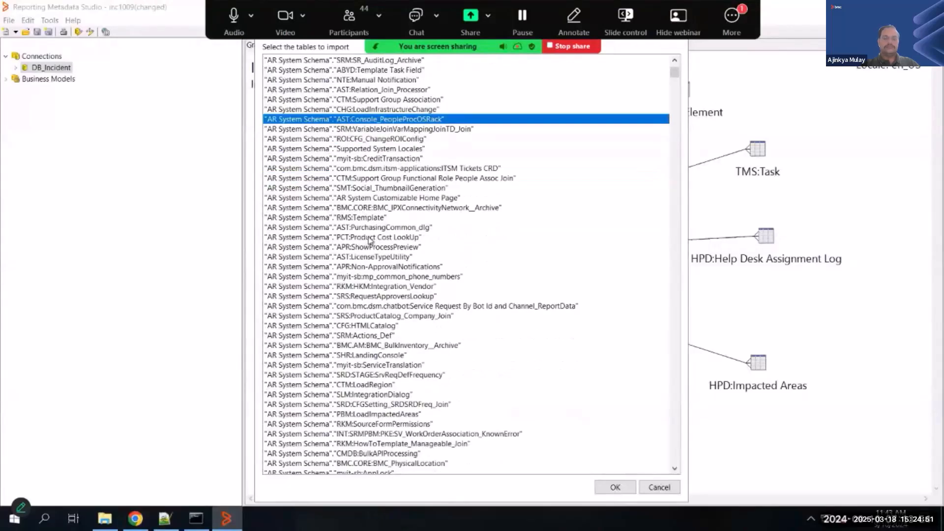
scroll(364, 240, down, 5)
scroll(370, 240, up, 5)
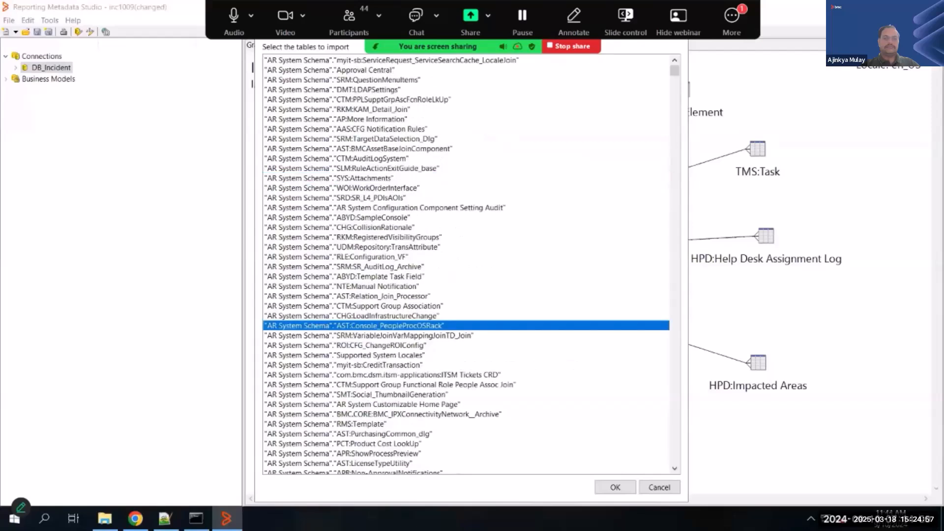
key(Return)
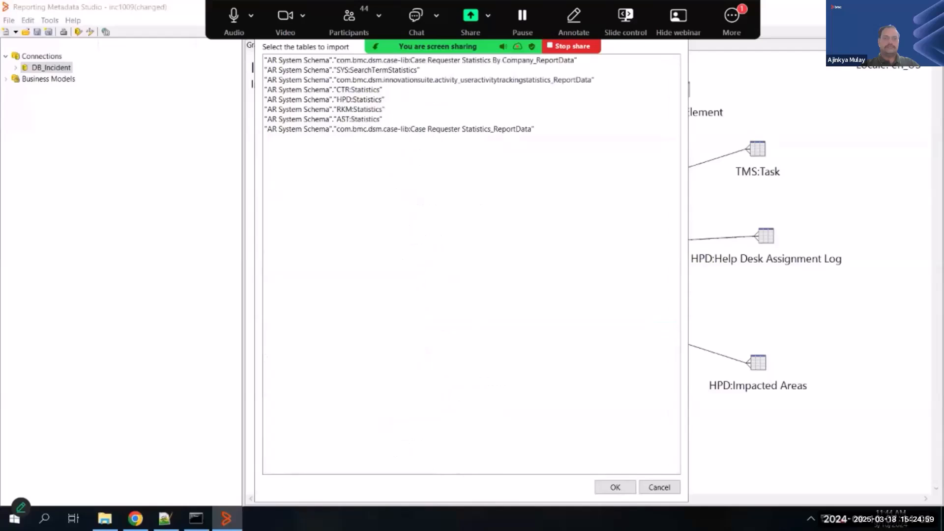
click(360, 101)
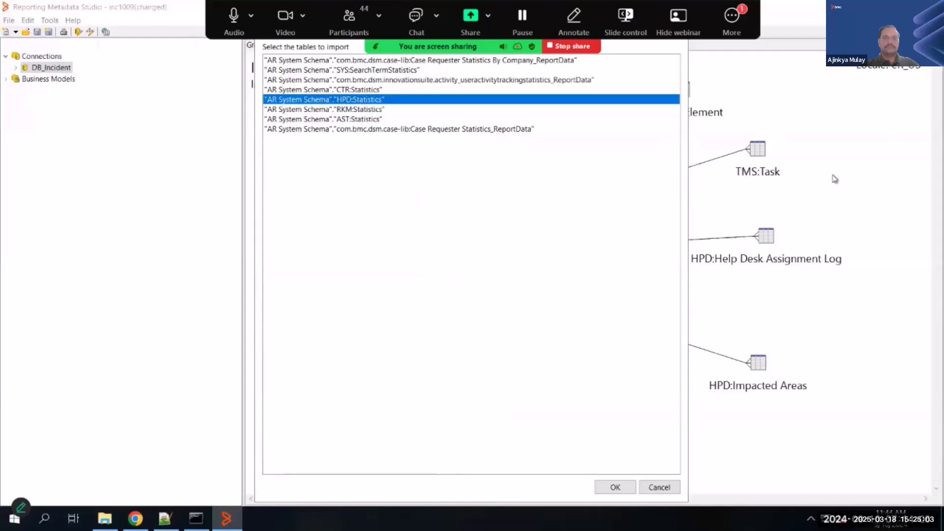
click(615, 486)
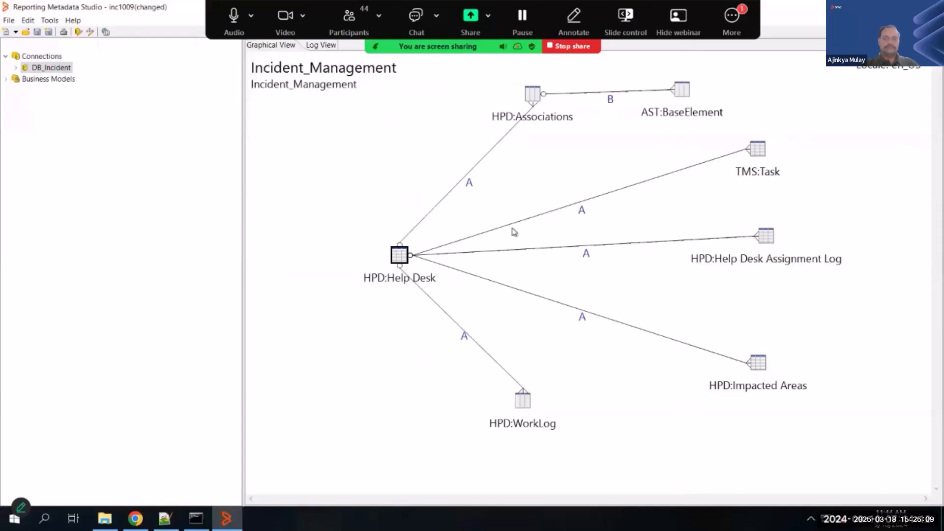
- Add a business table to the Incident_Management diagram based on the DB_Incident physical table PT_"HPD_STATISTICS"
click(17, 68)
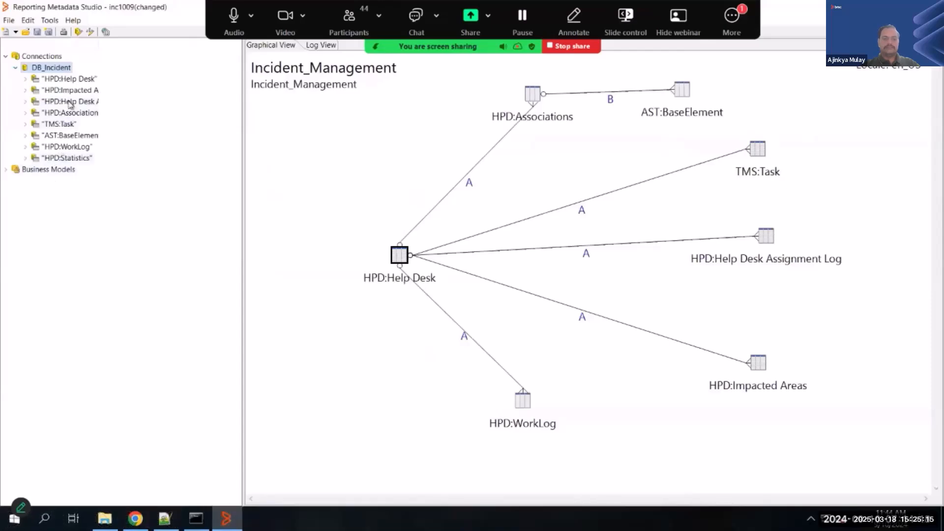
click(5, 170)
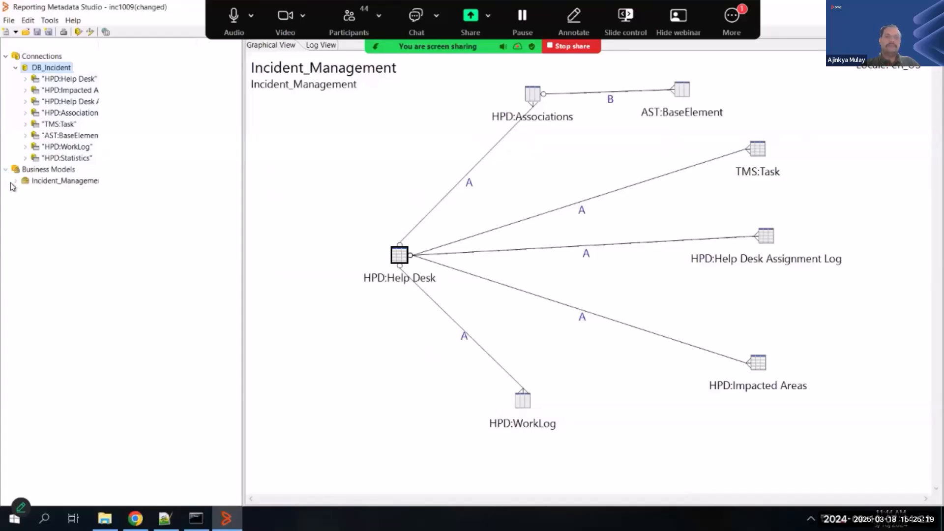
click(15, 181)
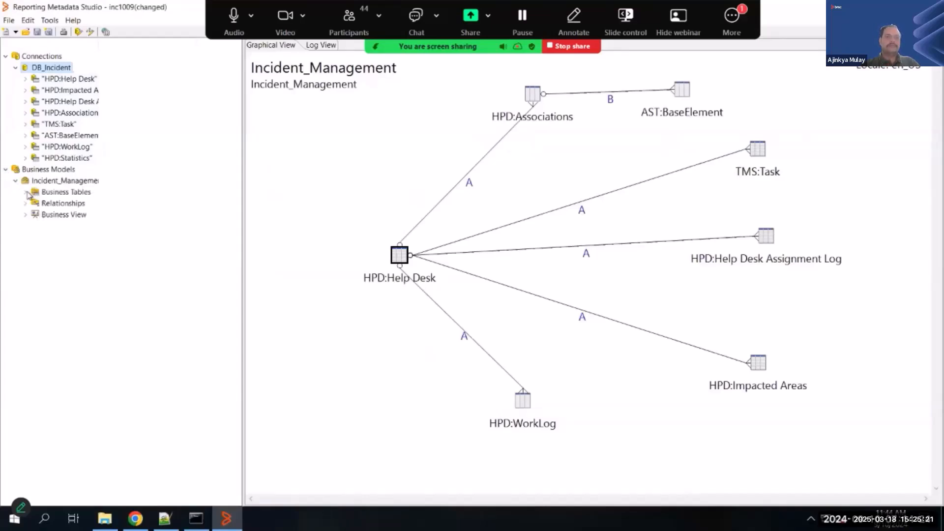
click(25, 192)
right_click(288, 133)
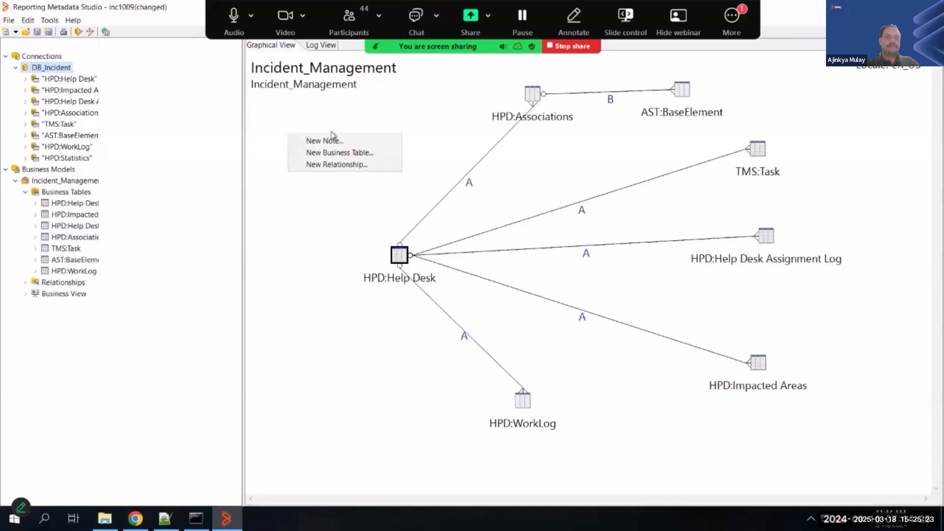
click(355, 153)
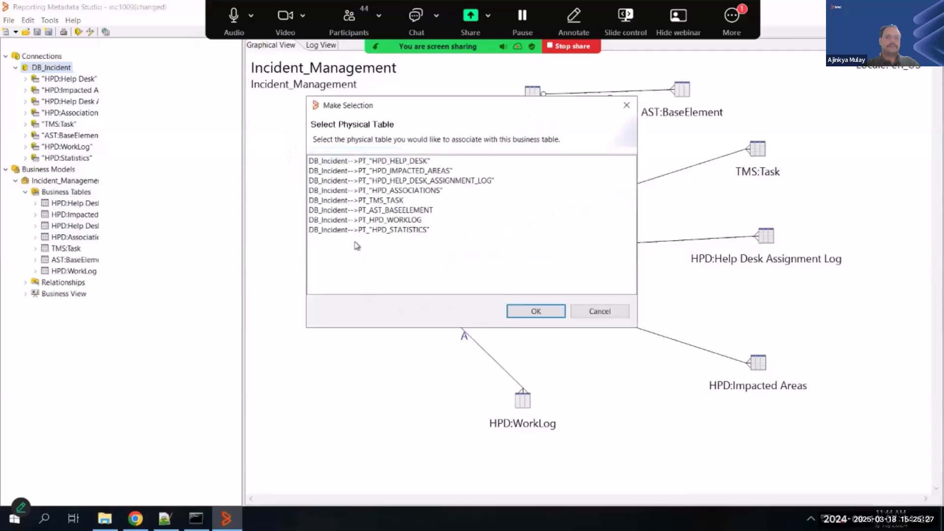
click(385, 231)
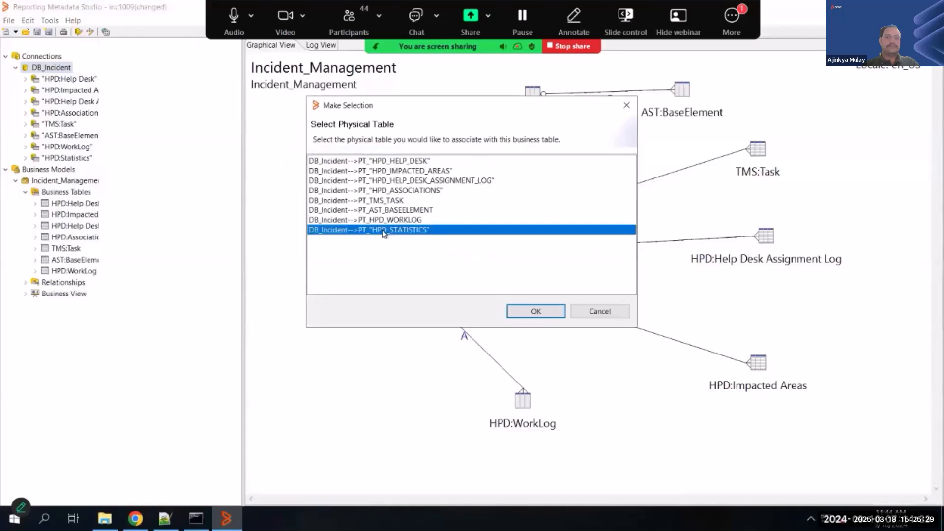
click(537, 312)
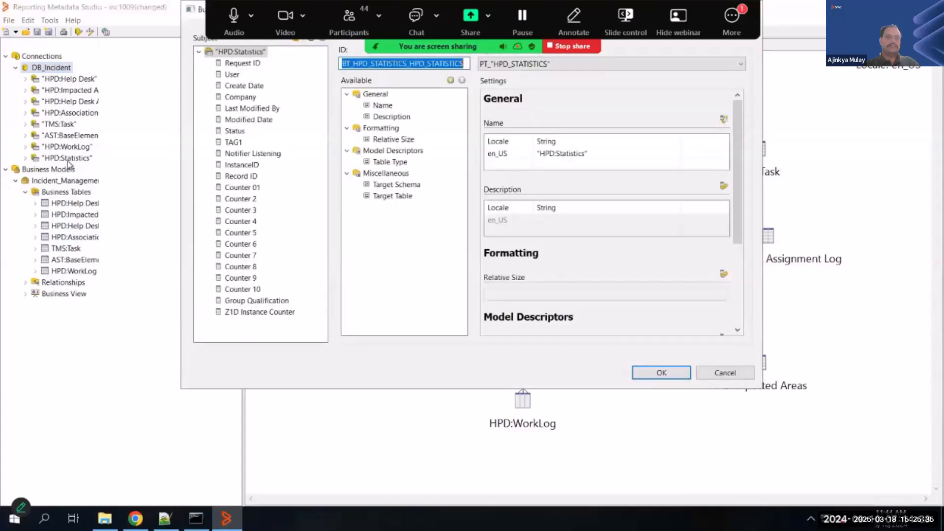
click(661, 373)
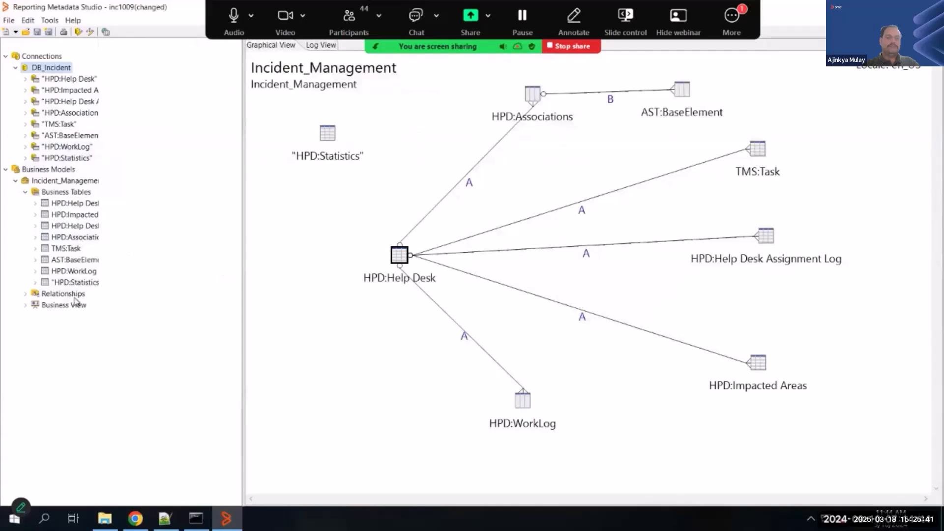
- Start a new relationship from the HPD_HELP_DESK table using the source field BC_HPD_HELP_DESK_INCIDENT_NUMBER
right_click(294, 220)
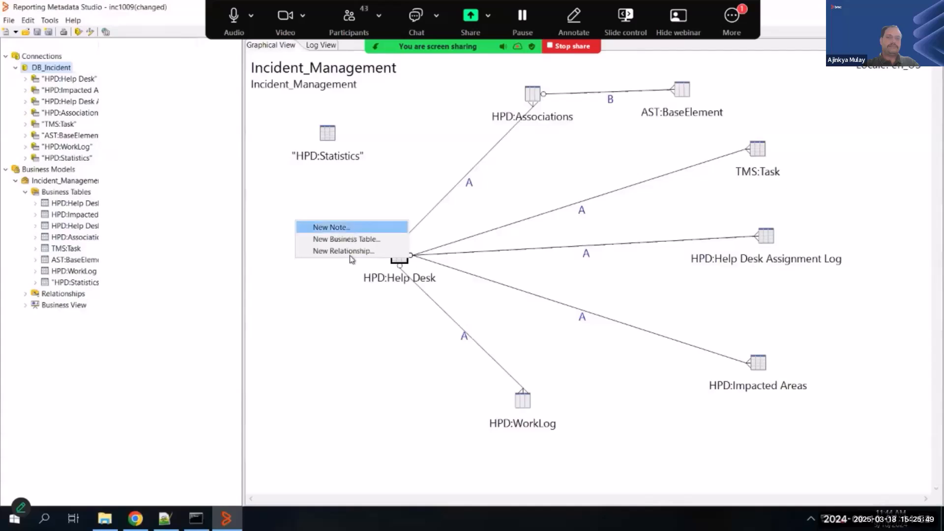
click(347, 251)
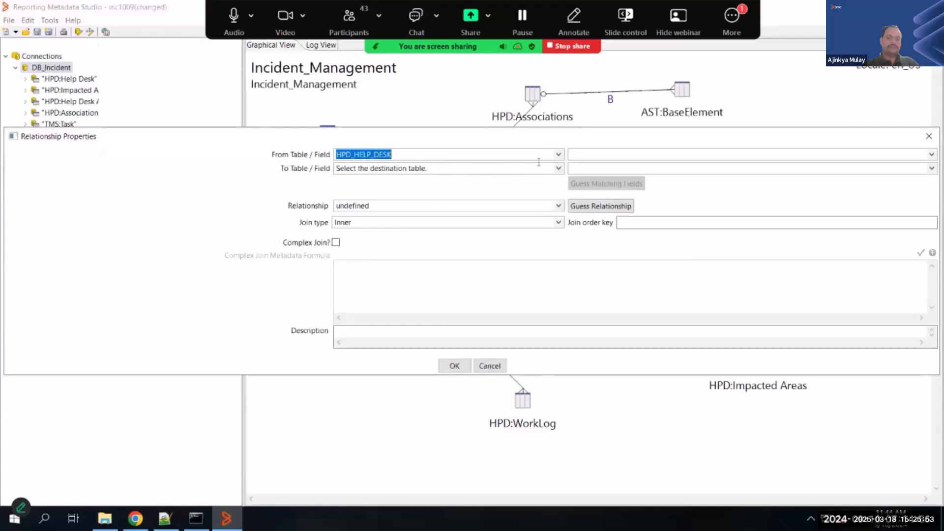
click(658, 155)
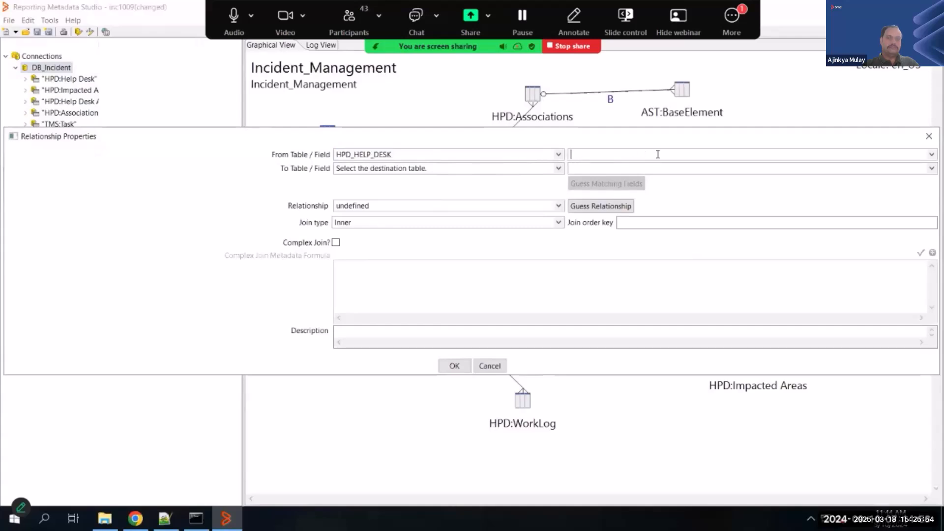
click(925, 155)
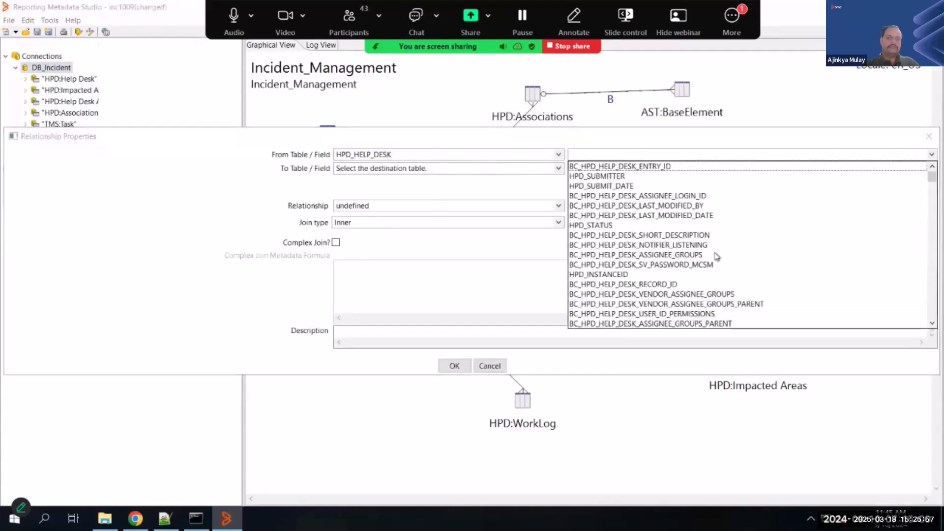
scroll(731, 245, down, 5)
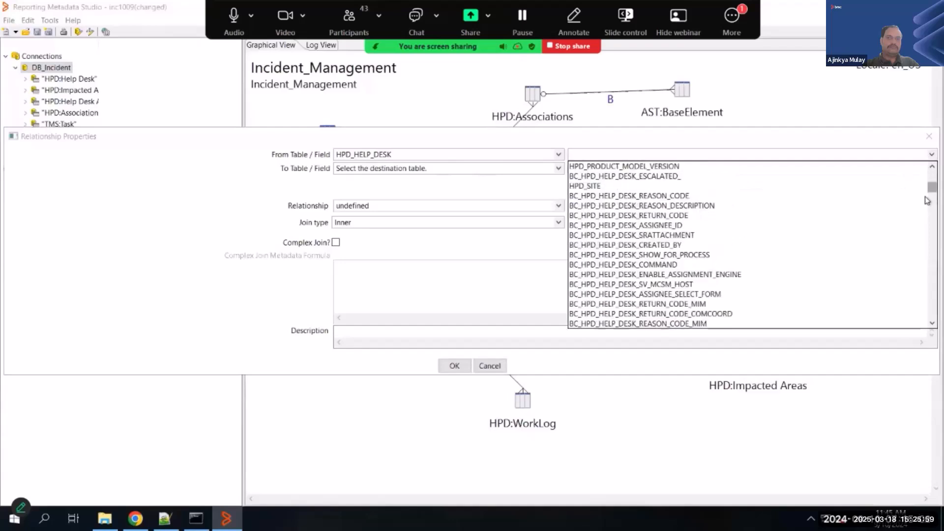
drag(926, 196, 926, 321)
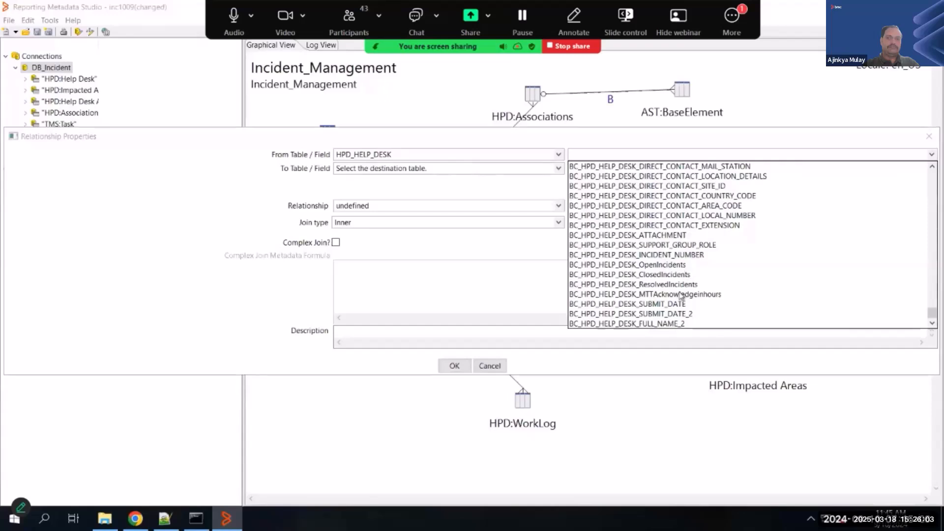
scroll(668, 268, up, 4)
scroll(670, 269, up, 5)
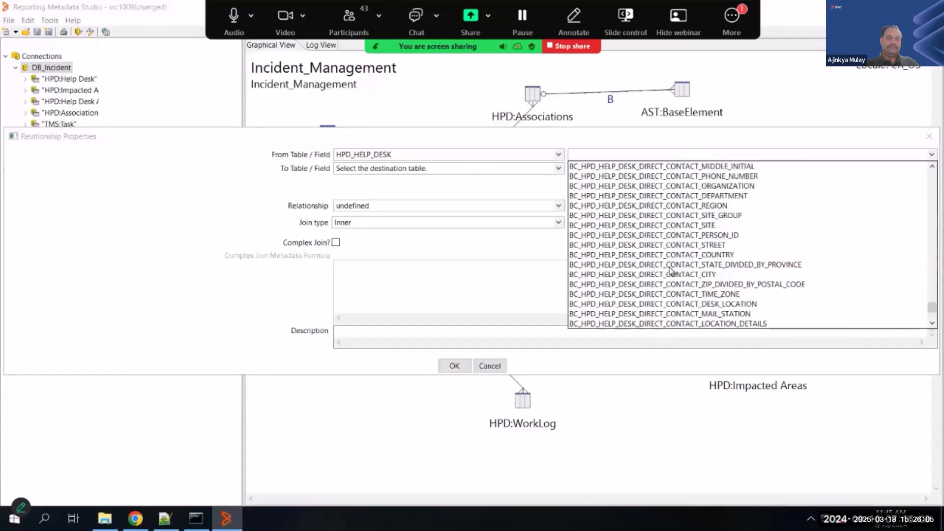
scroll(670, 271, up, 2)
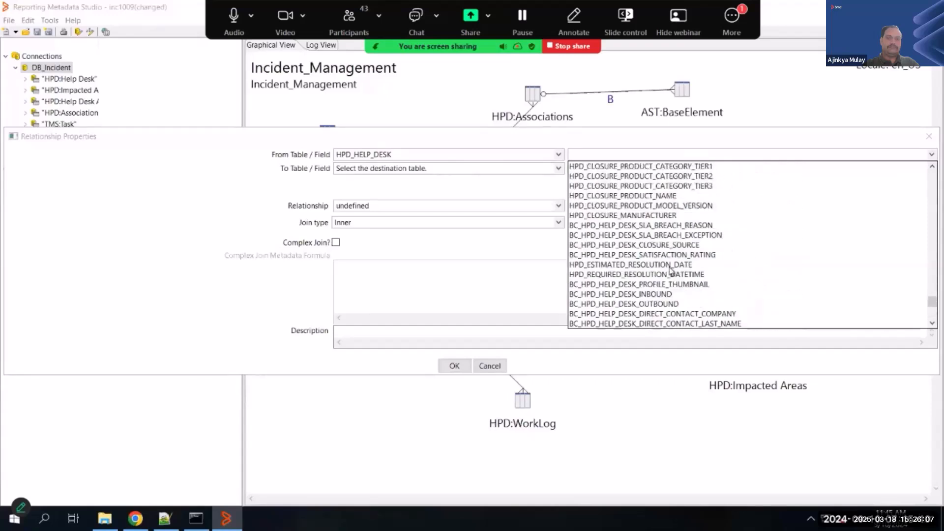
scroll(669, 269, up, 5)
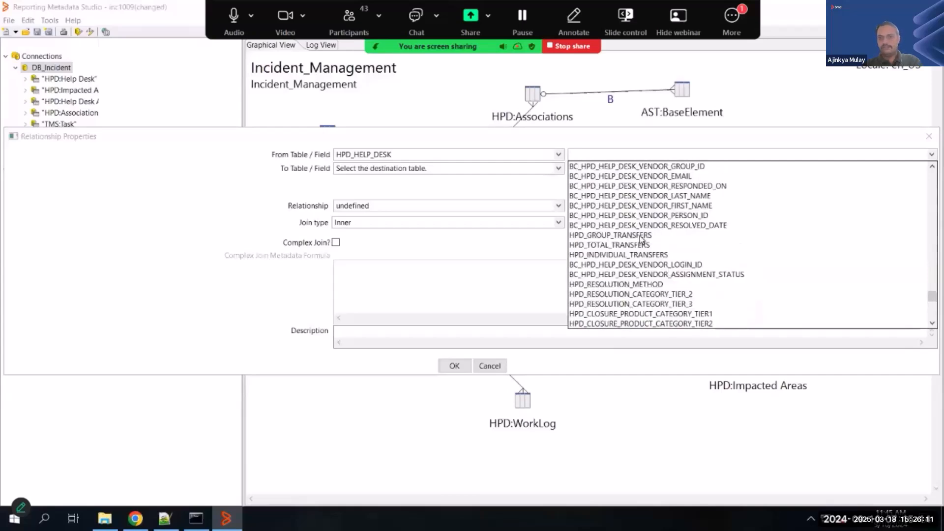
scroll(694, 285, down, 15)
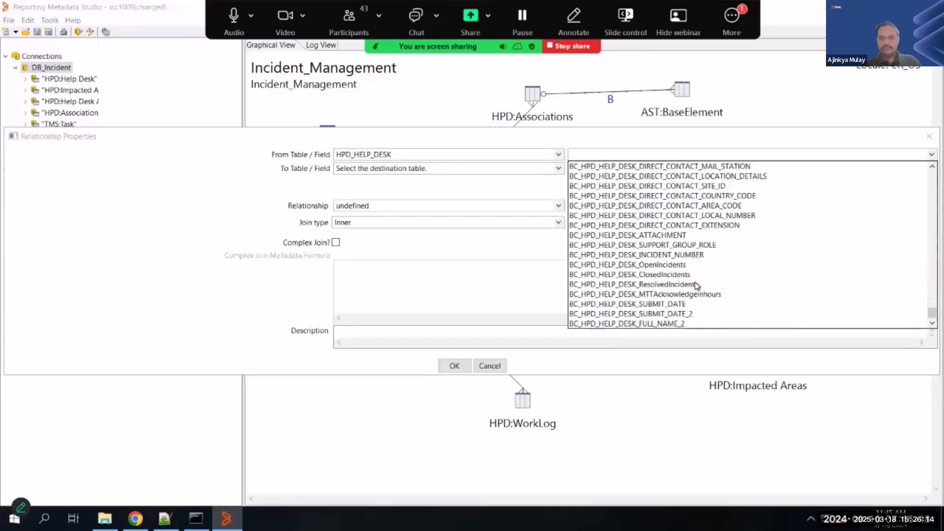
click(680, 255)
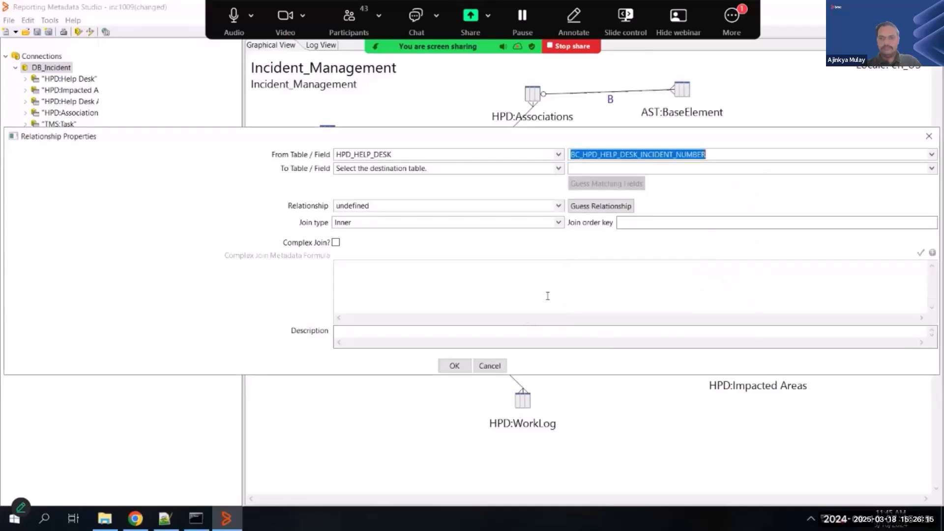
- Set the relationship's destination to BT_HPD_STATISTICS_HPD_STATISTICS with the field BC_HPD_STATISTICS_Z1D_INSTANCE_COUNTER
click(558, 170)
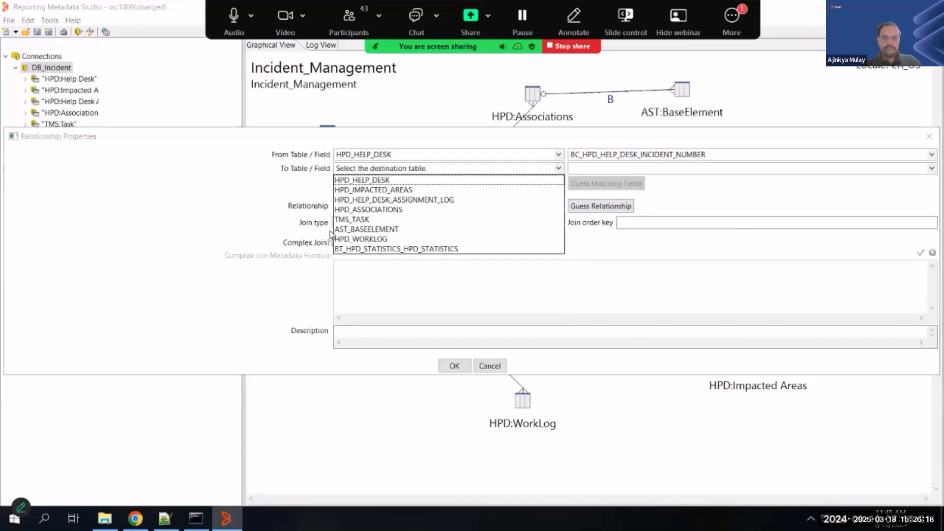
click(402, 250)
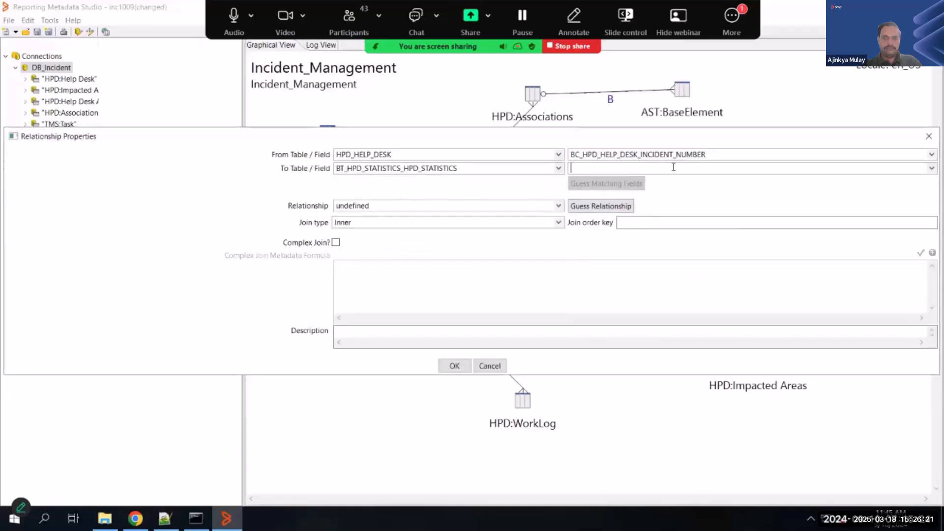
click(927, 169)
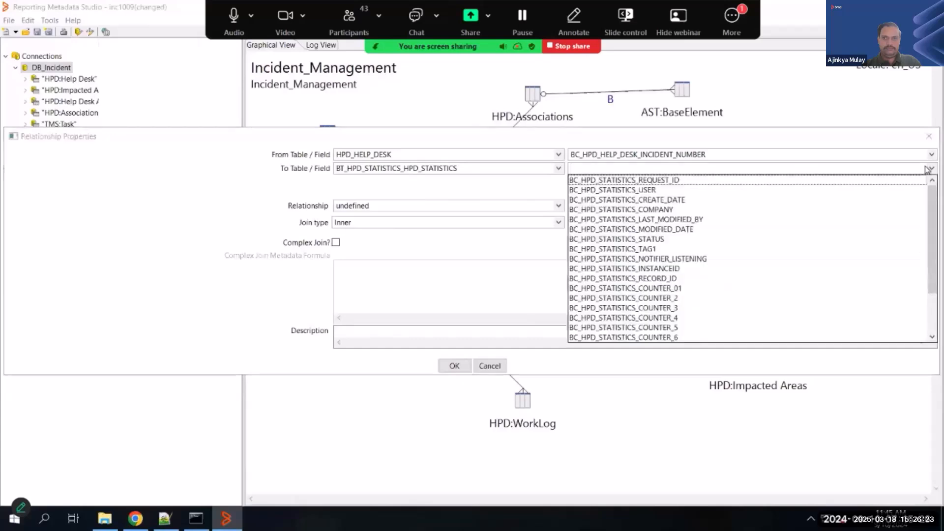
scroll(696, 272, down, 3)
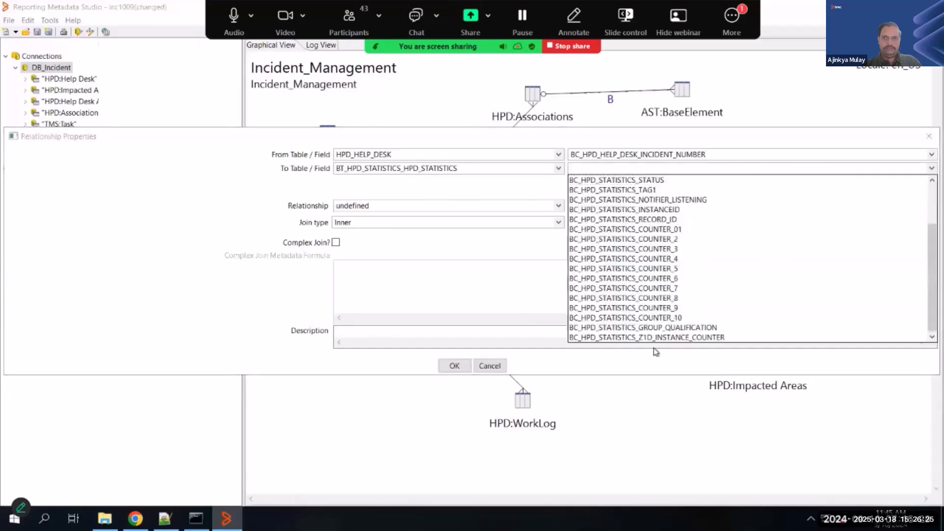
click(664, 338)
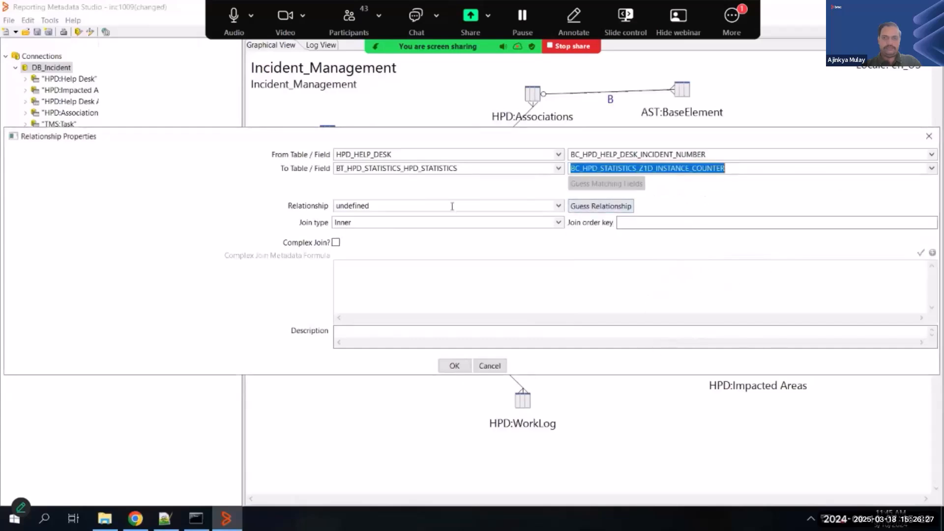
- Define the relationship as N:N with an inner join, accept it, and save the metadata model
click(476, 205)
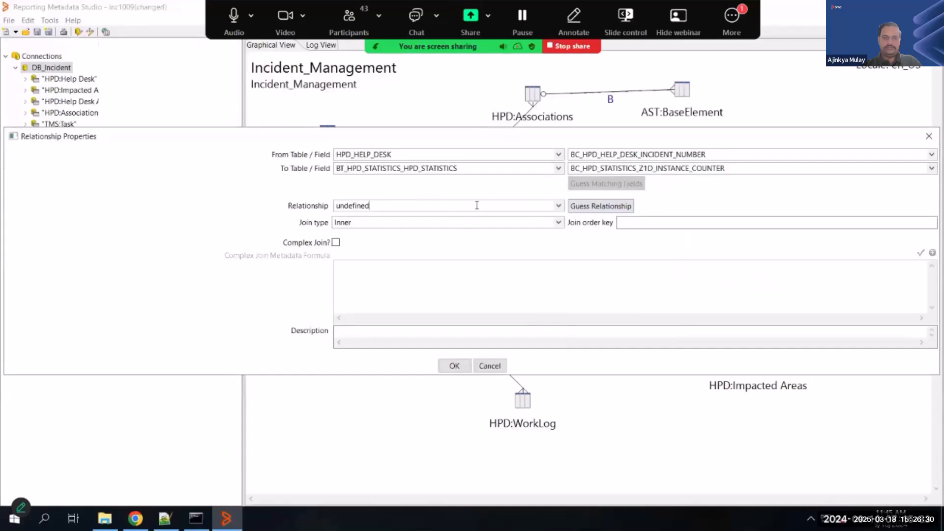
click(559, 223)
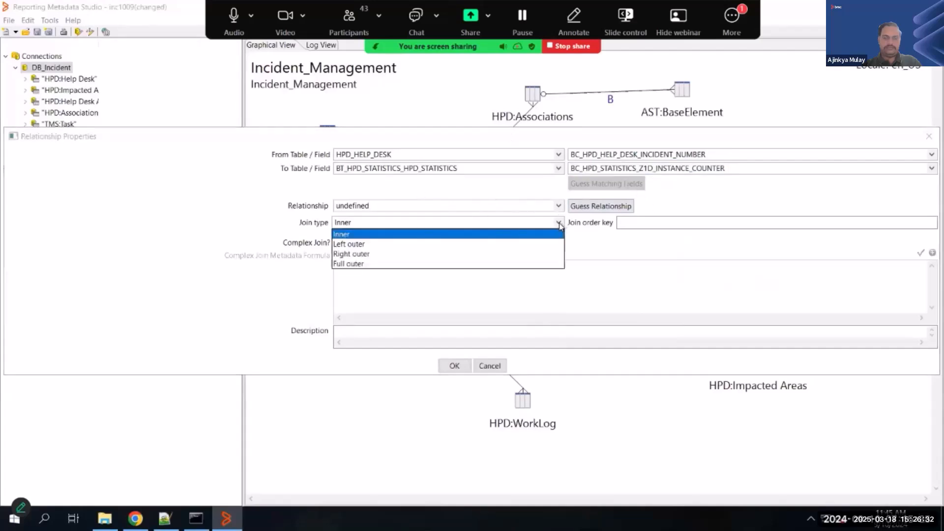
click(348, 236)
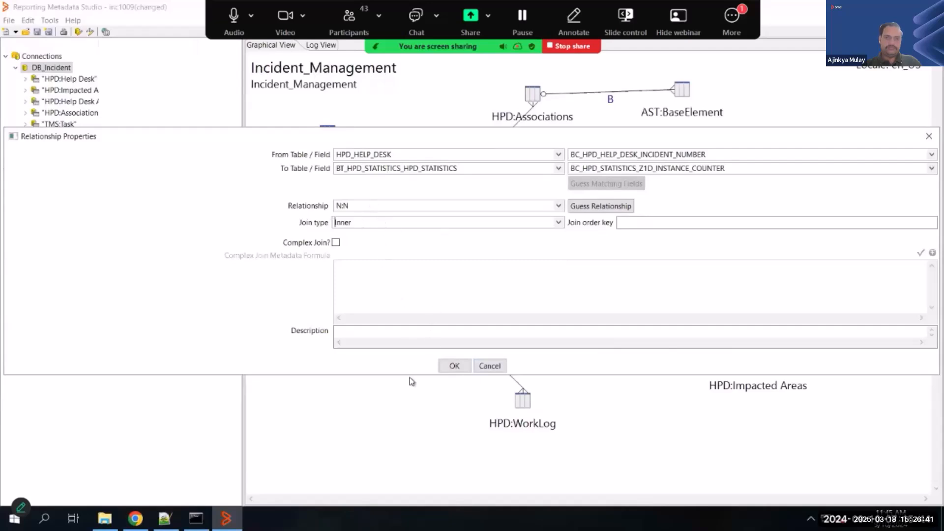
click(452, 366)
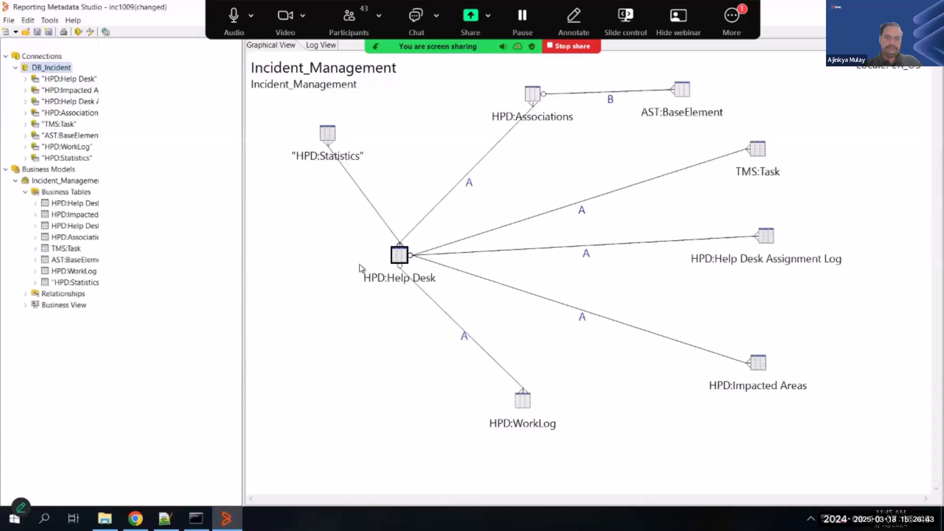
mouse_move(369, 206)
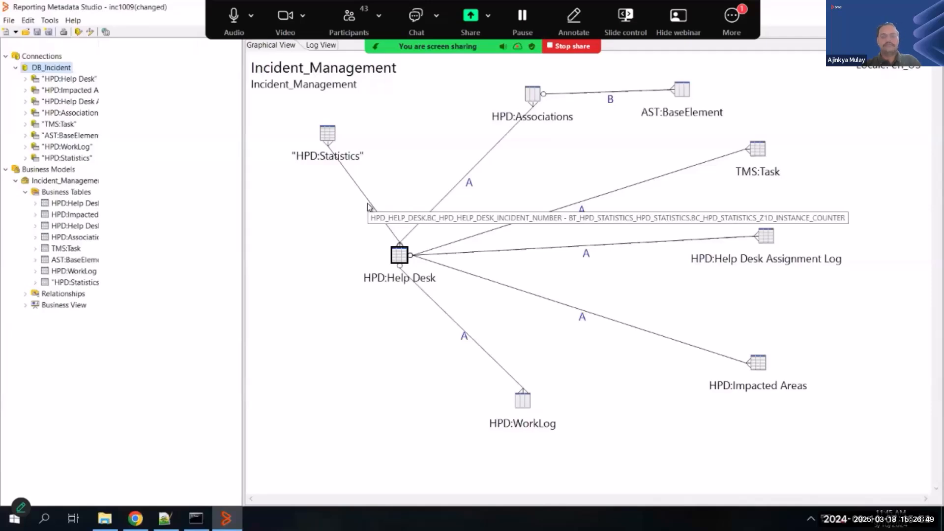
click(37, 32)
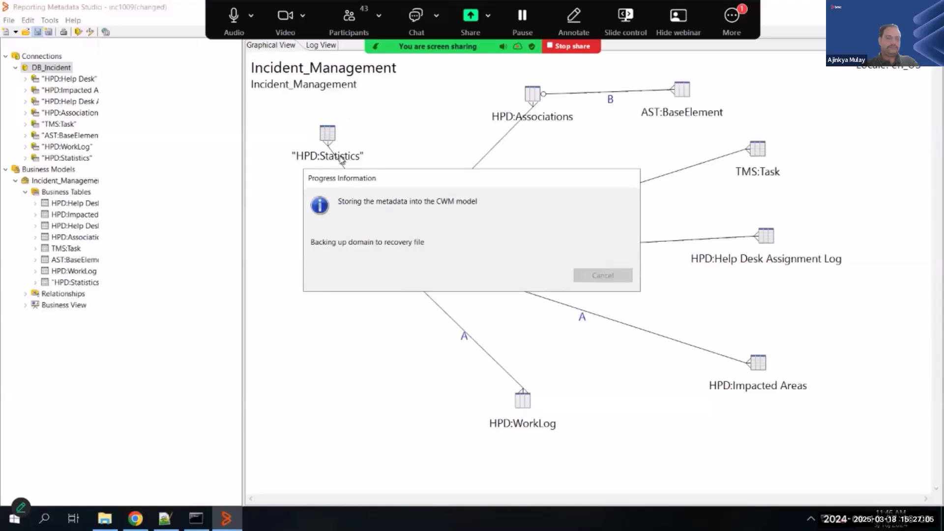
- Create a new category named Stats in the Business View of the Incident_Management model
click(26, 305)
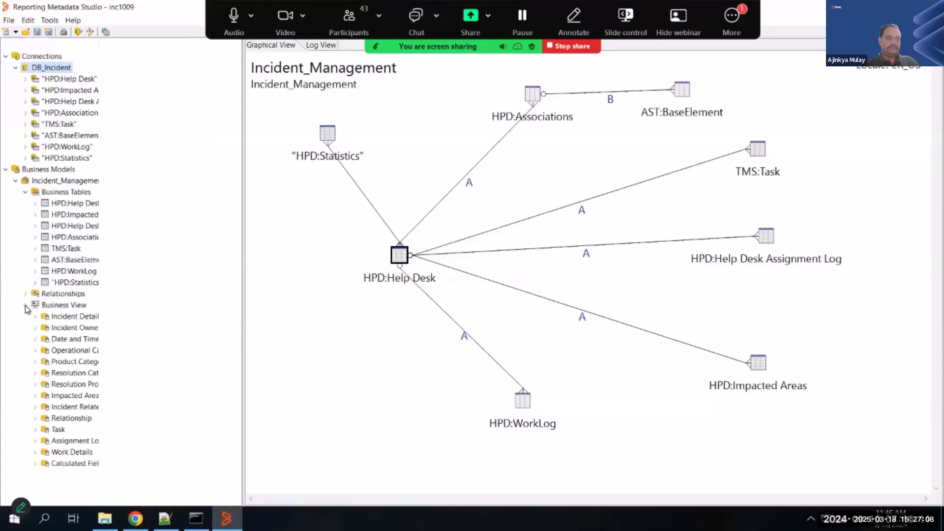
double_click(99, 42)
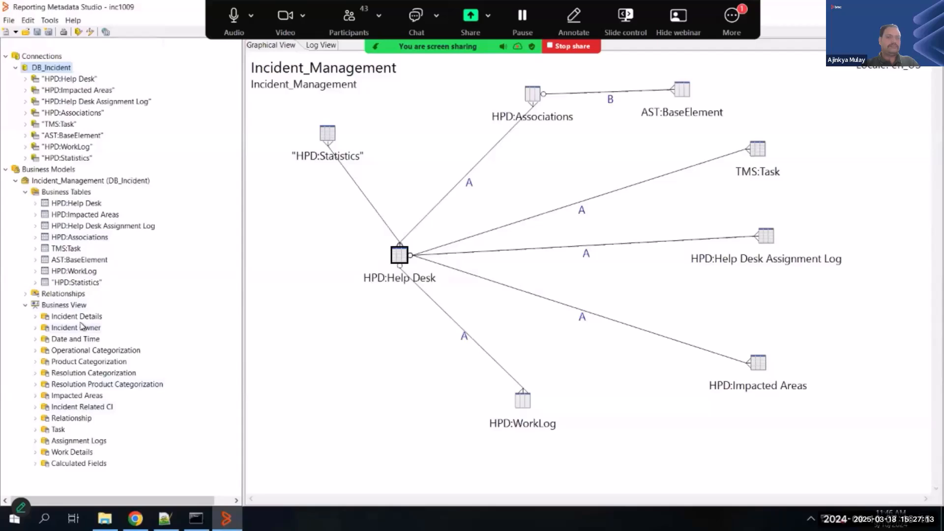
click(330, 141)
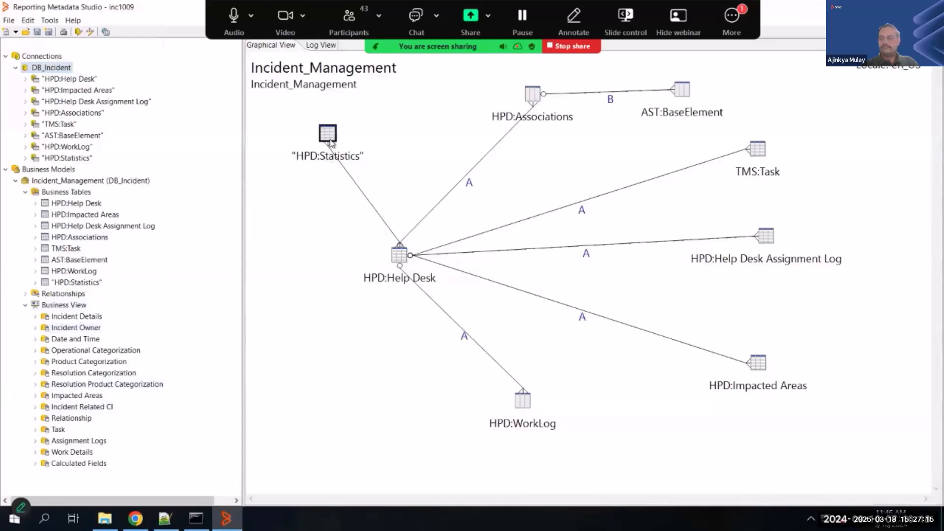
right_click(68, 306)
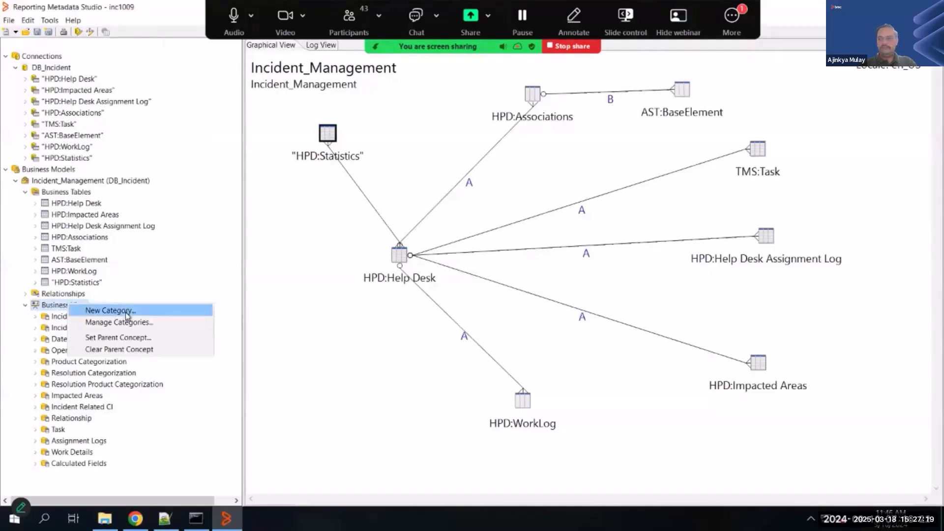
click(111, 310)
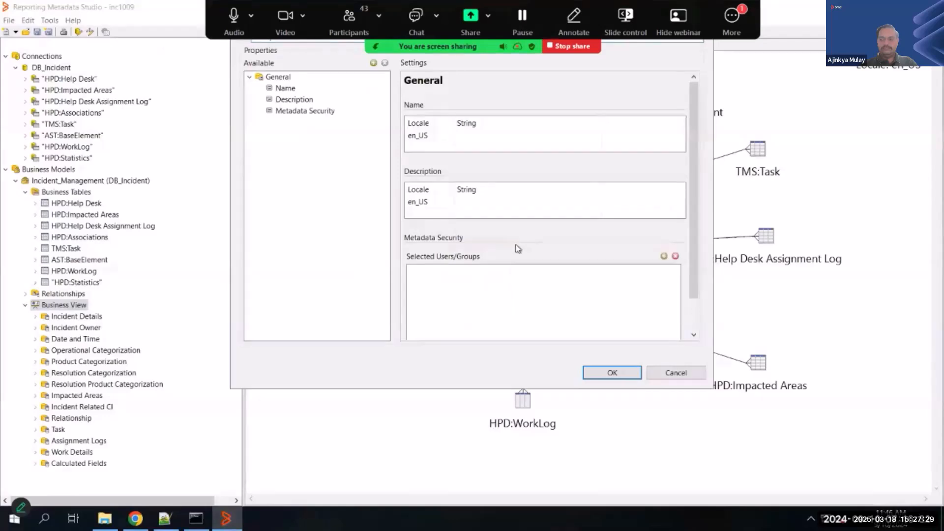
click(612, 373)
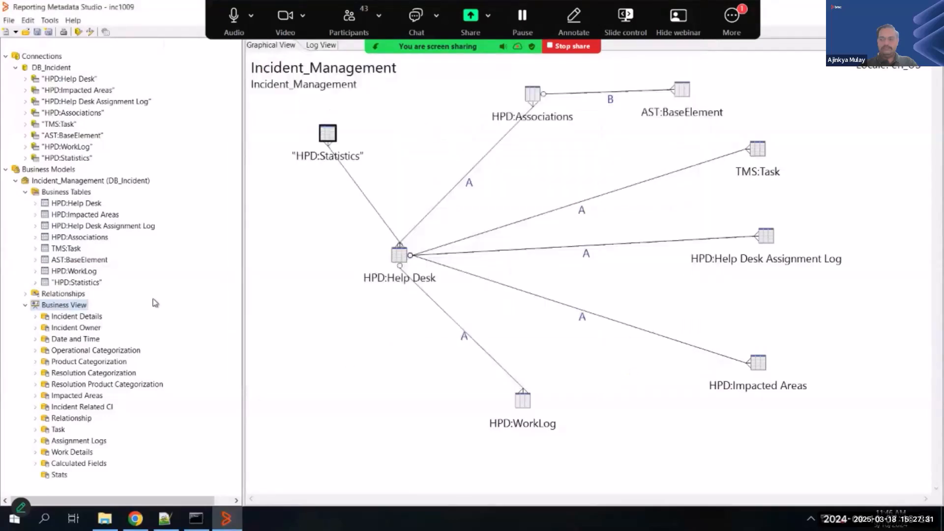
- Add the Status, User and Company columns of the HPD:Statistics business table to the Stats category through Manage Categories
right_click(78, 306)
click(130, 327)
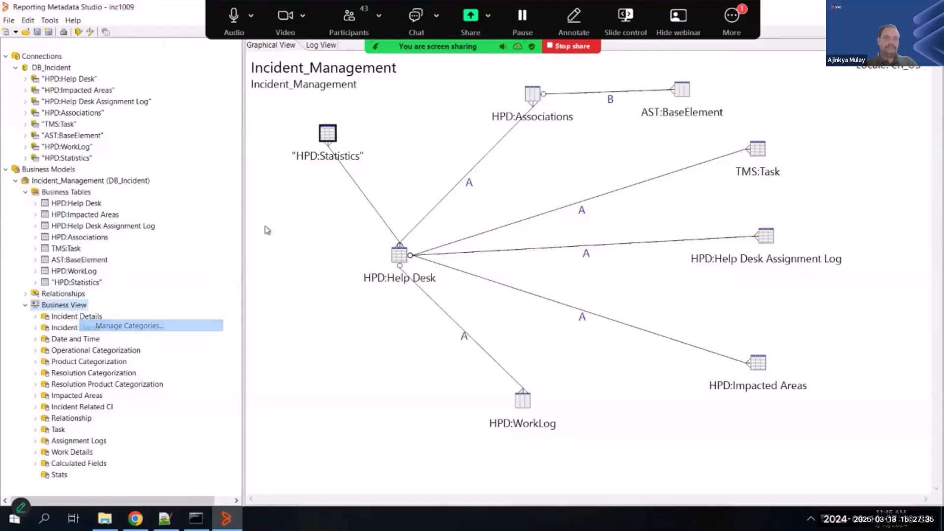
click(251, 211)
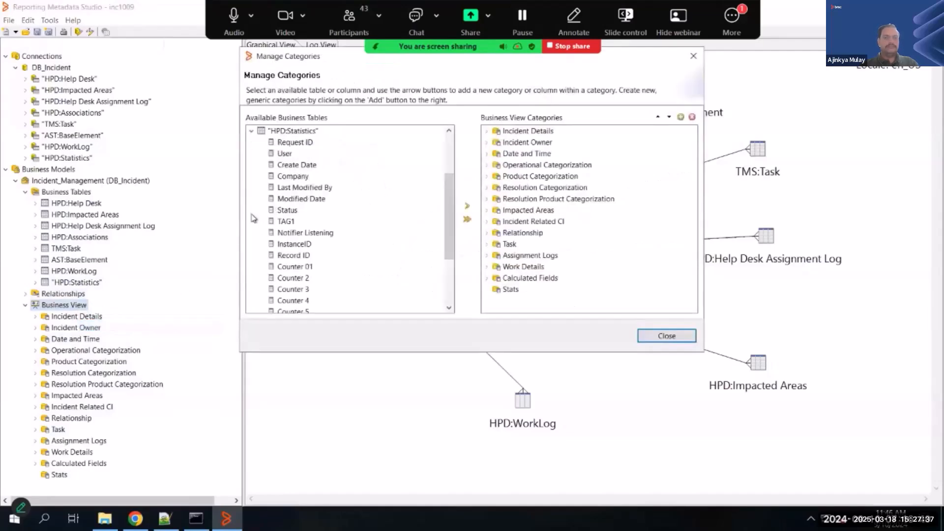
click(287, 211)
click(506, 289)
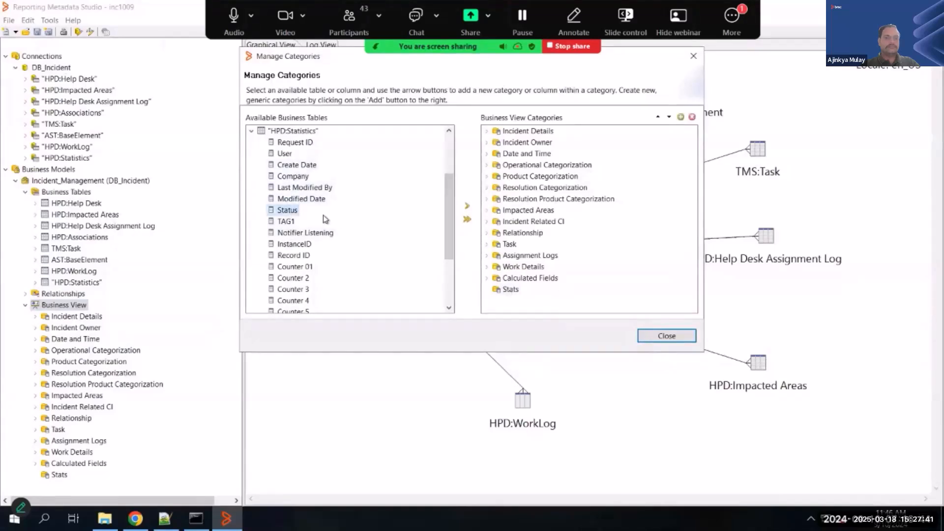
click(466, 205)
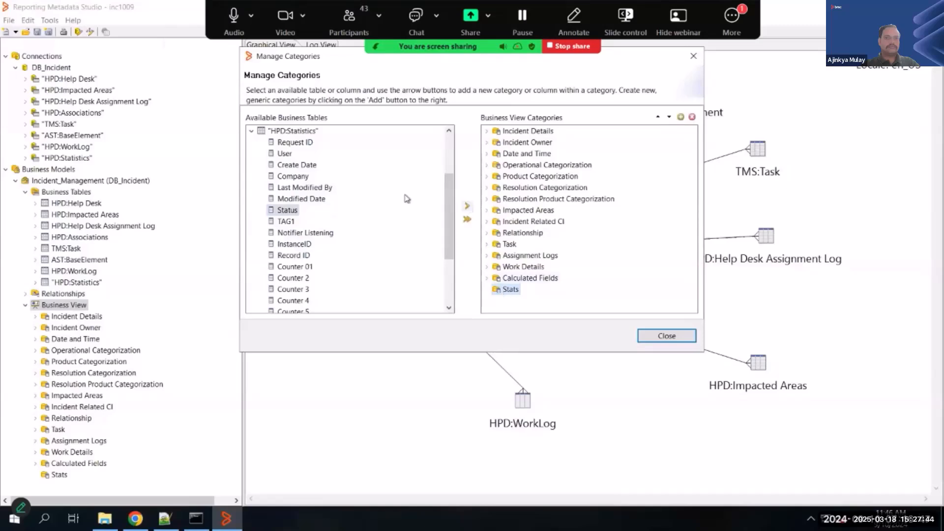
click(284, 154)
click(467, 207)
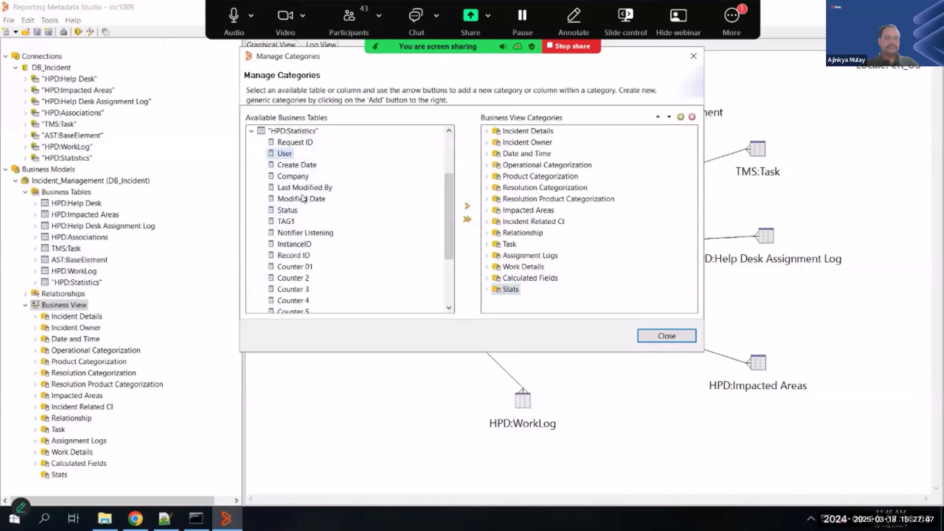
click(293, 176)
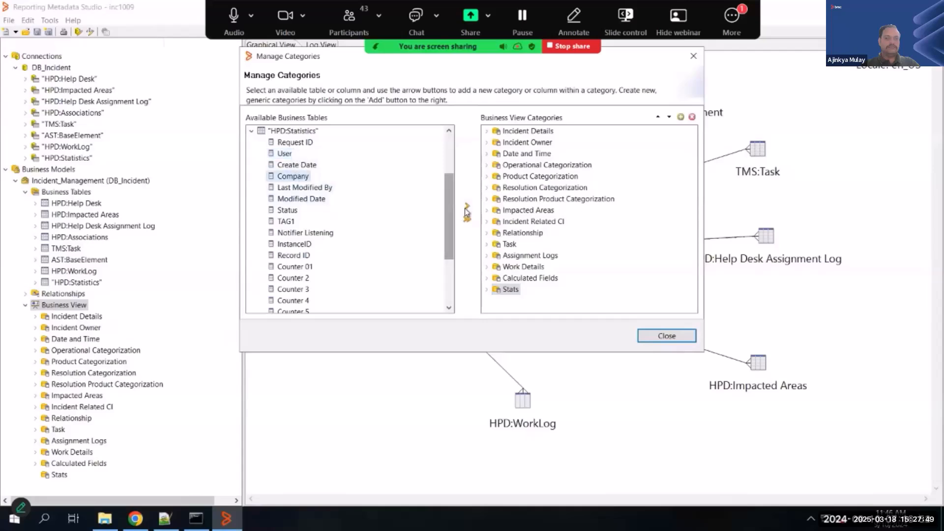
click(467, 207)
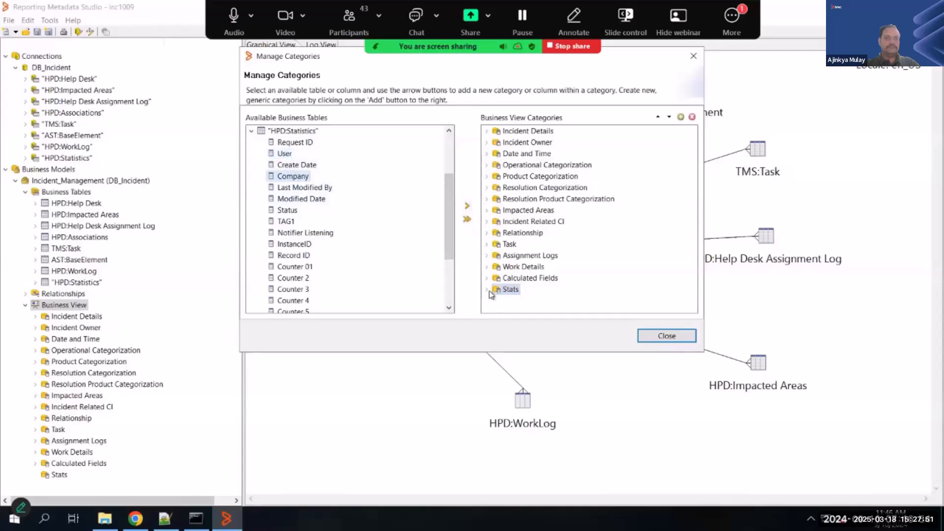
double_click(502, 289)
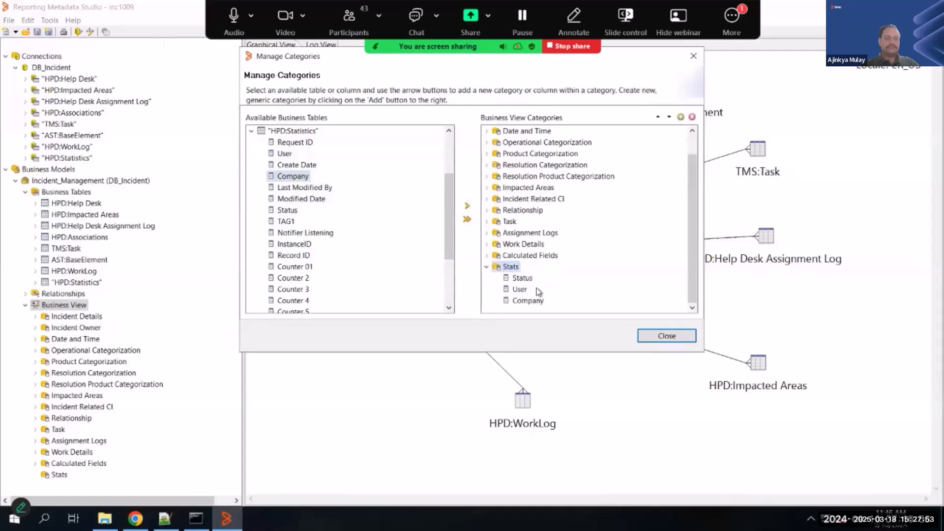
click(674, 338)
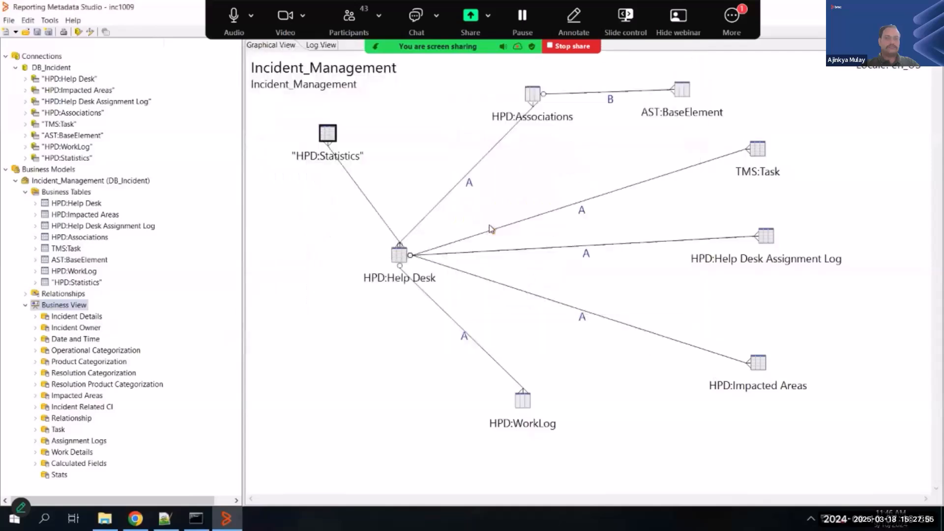
- Review the columns listed under the Stats and Incident Details categories, and save the metadata model
click(36, 476)
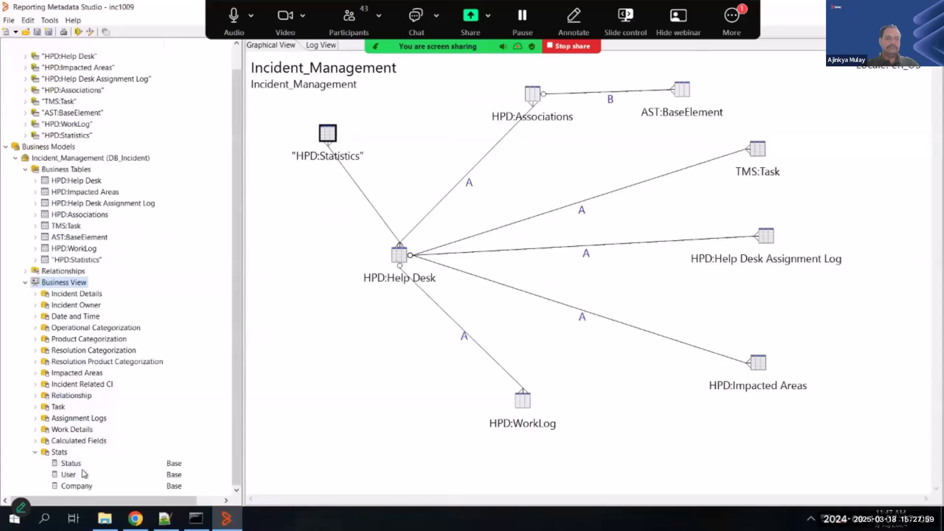
click(36, 294)
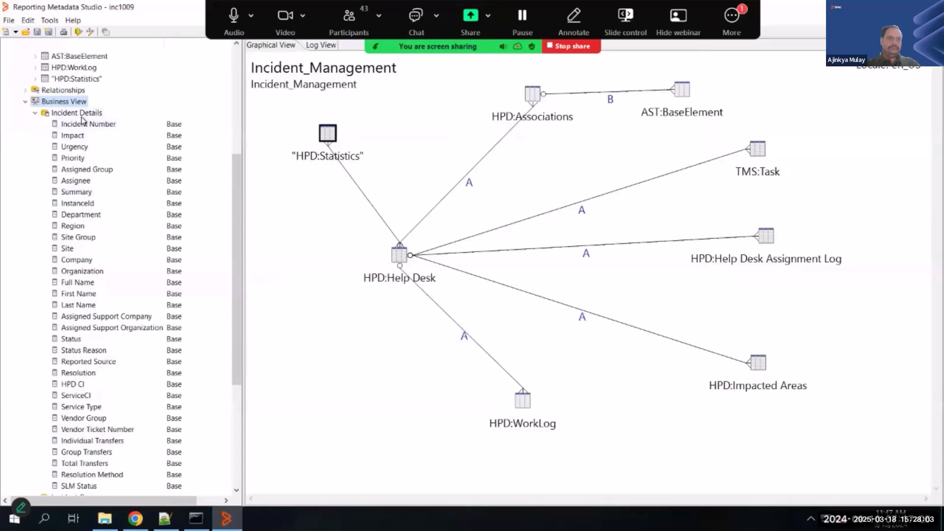
click(35, 112)
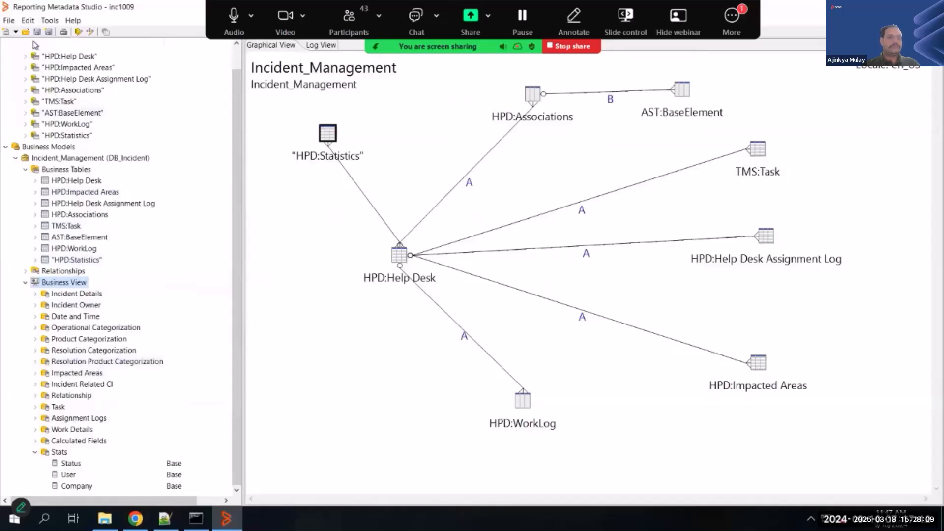
click(37, 33)
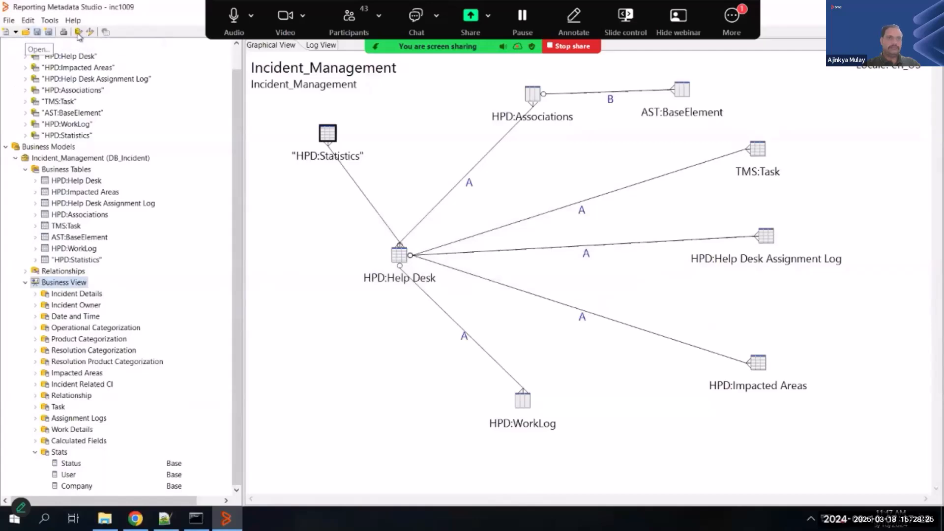
- Start a test query in the Query Builder, widen its window, and select the Incident Number column from Incident Details
click(79, 33)
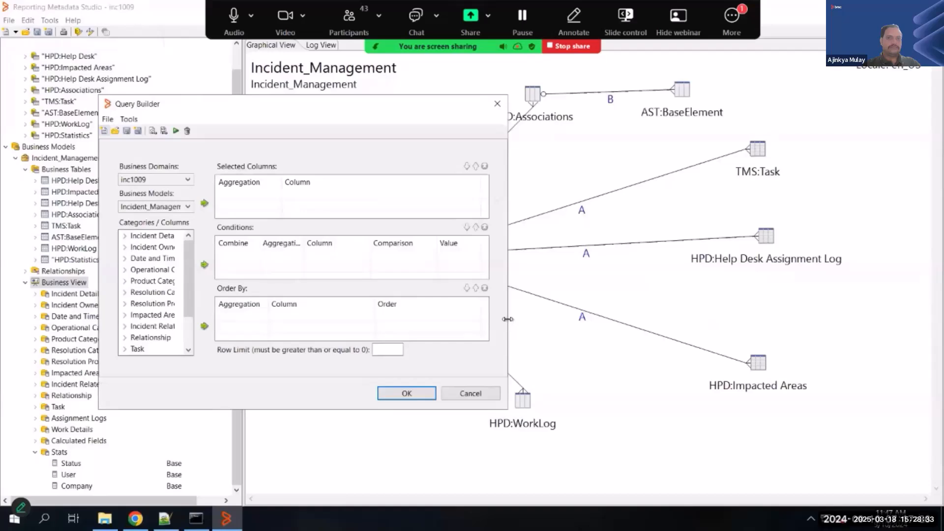
drag(507, 319, 747, 319)
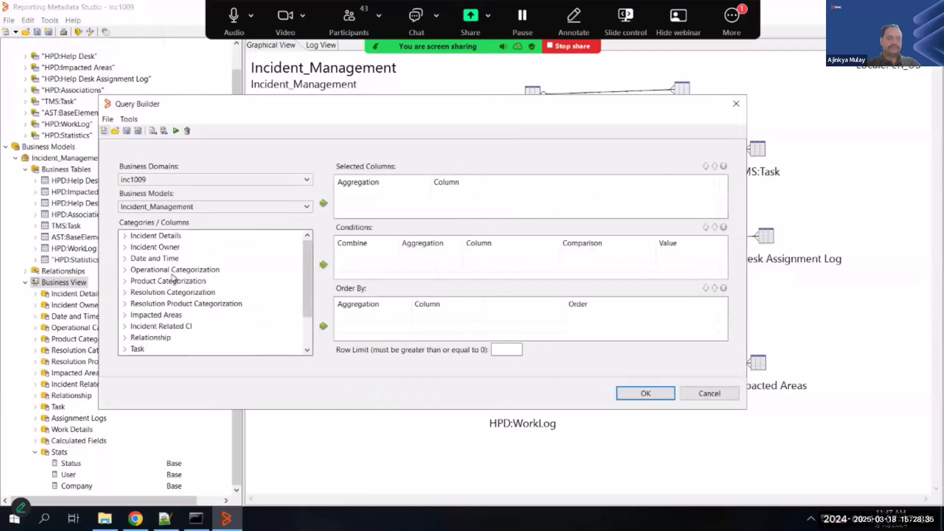
click(124, 237)
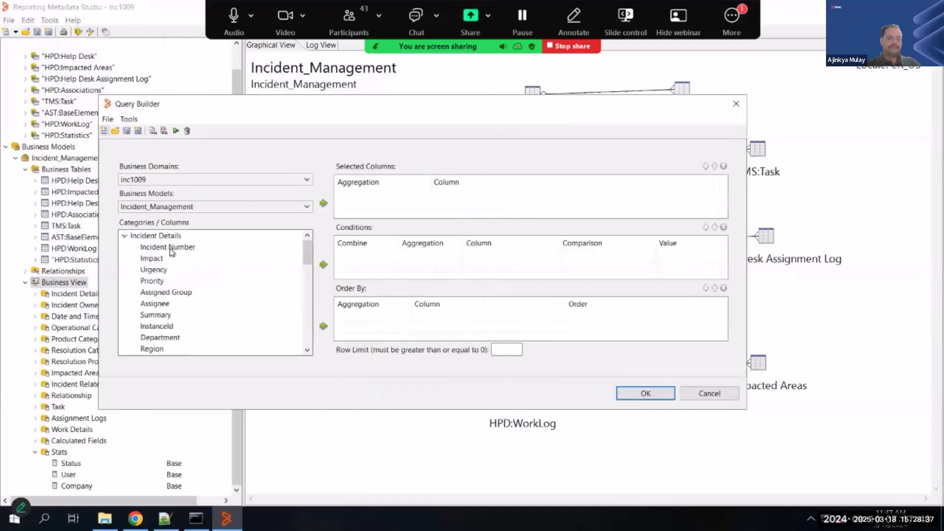
click(179, 246)
click(323, 203)
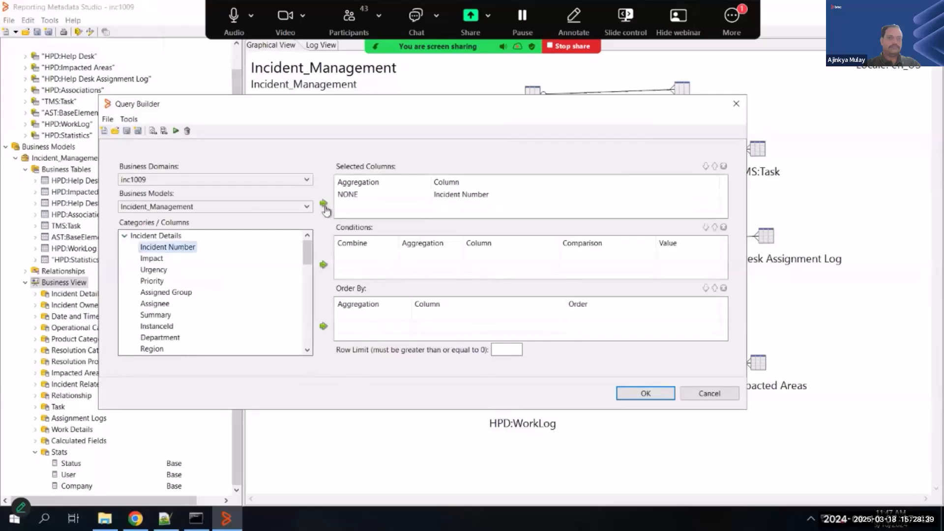
- Add the Status, User and Company columns from the Stats category to the query's selected columns
click(125, 238)
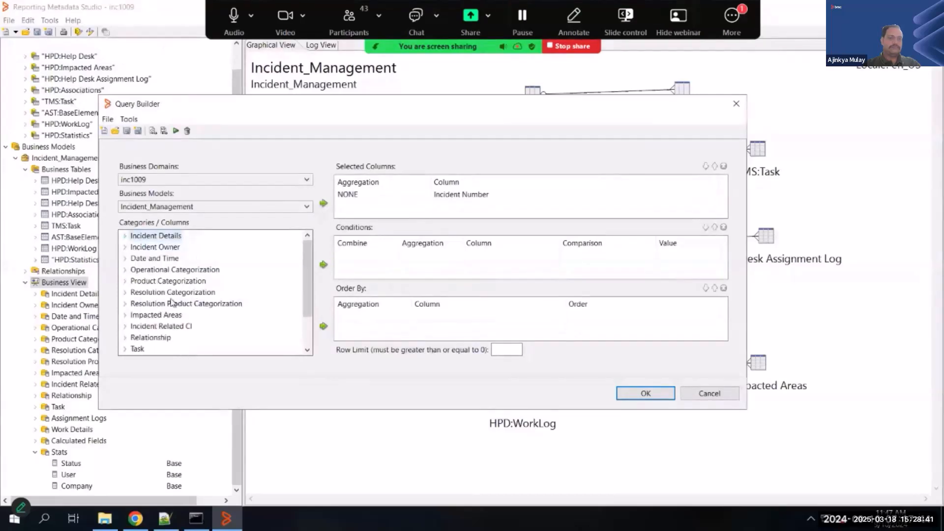
scroll(128, 351, down, 2)
click(127, 349)
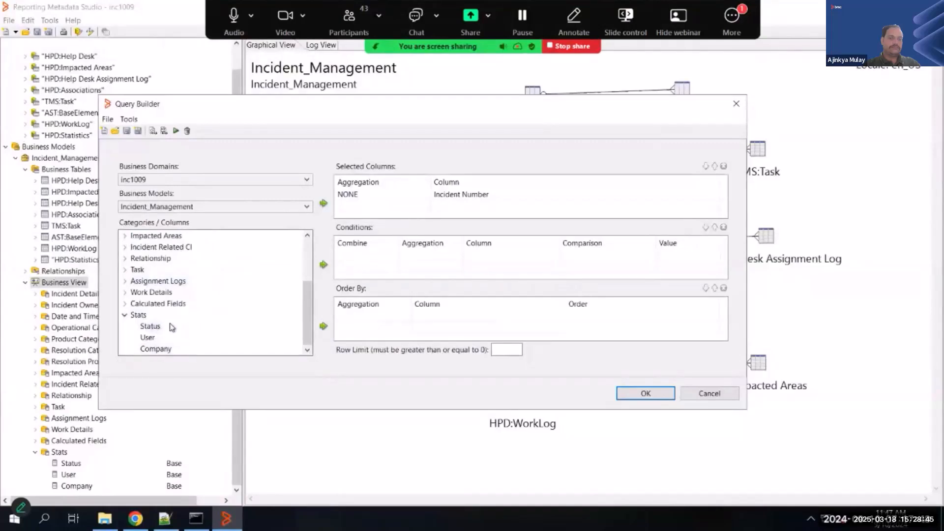
click(150, 326)
double_click(149, 325)
click(148, 338)
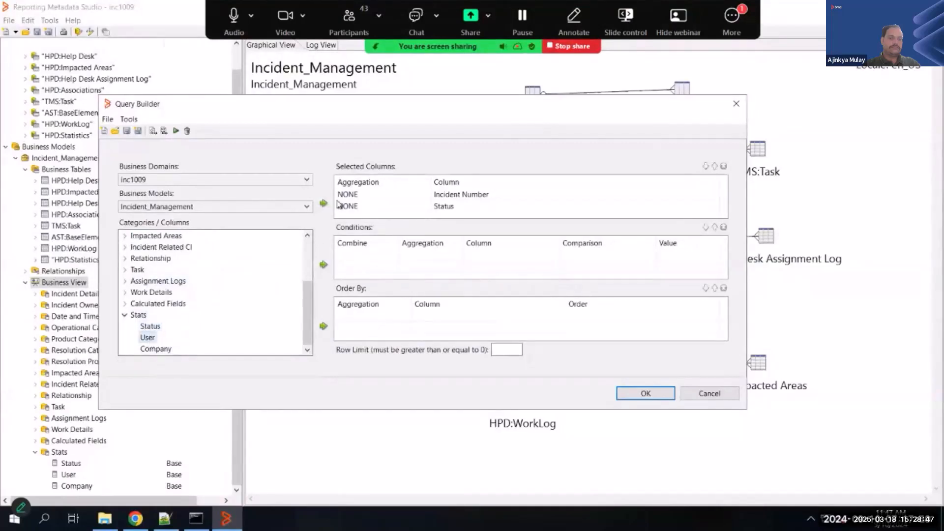
click(324, 204)
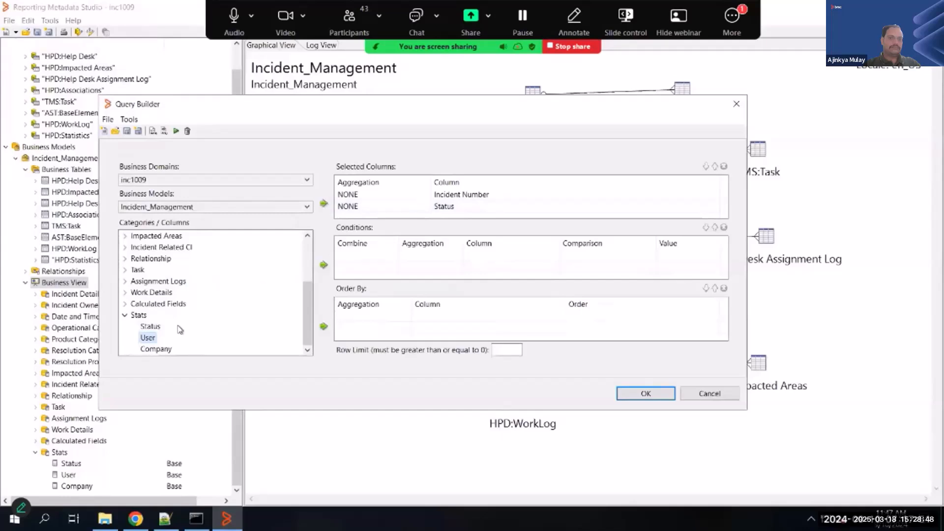
click(163, 350)
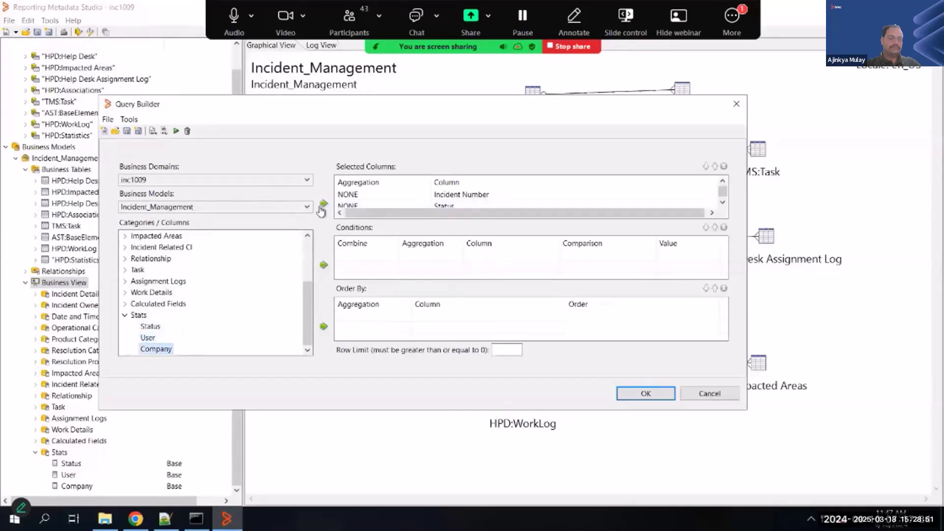
- Examine the query's generated SQL, checking the join condition between HPD_HELP_DESK and BT_HPD_STATISTICS_HPD_STATISTICS
click(164, 131)
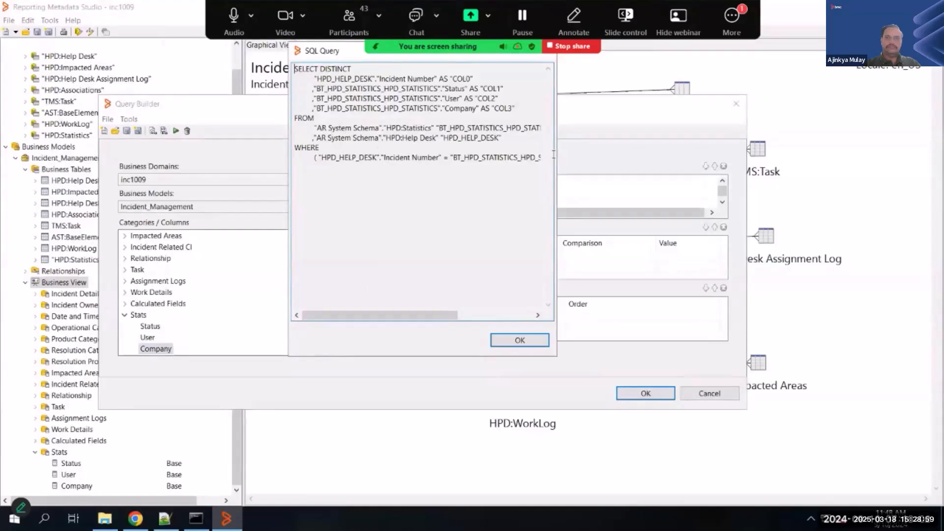
drag(419, 157, 581, 156)
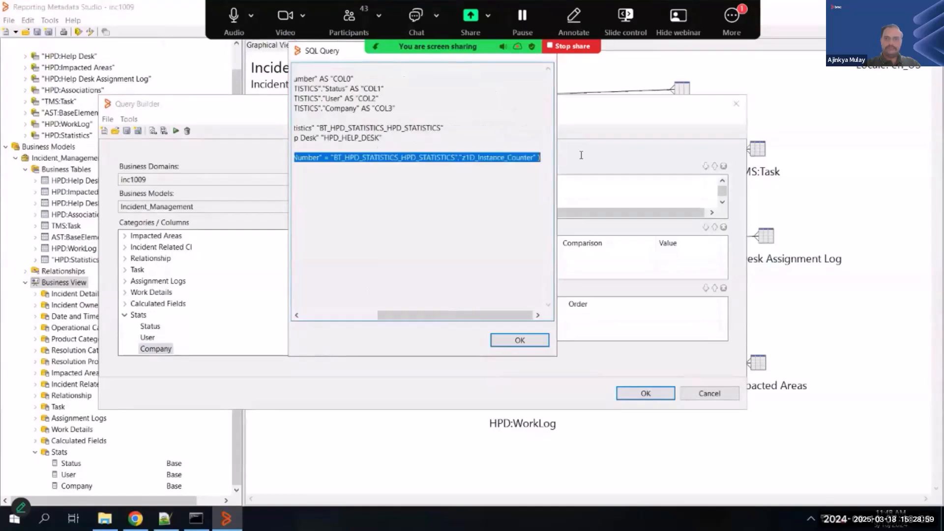
click(348, 89)
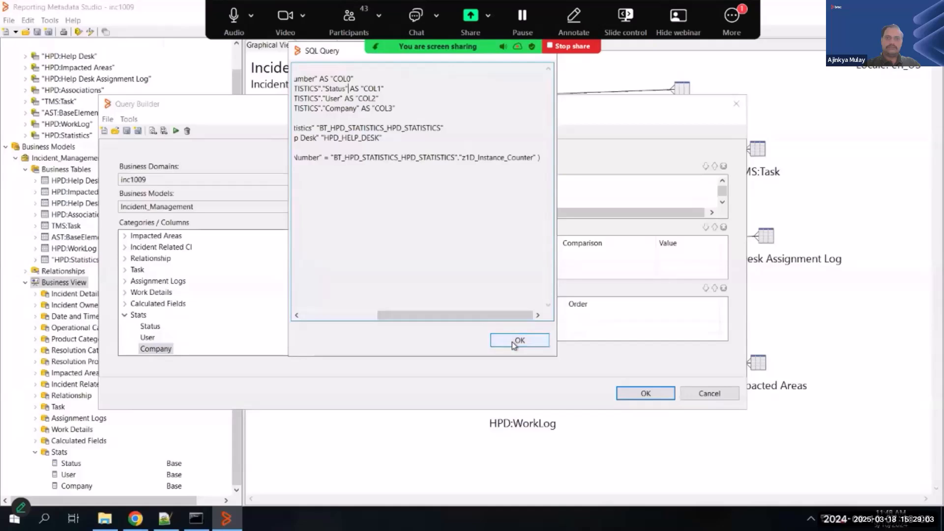
key(Return)
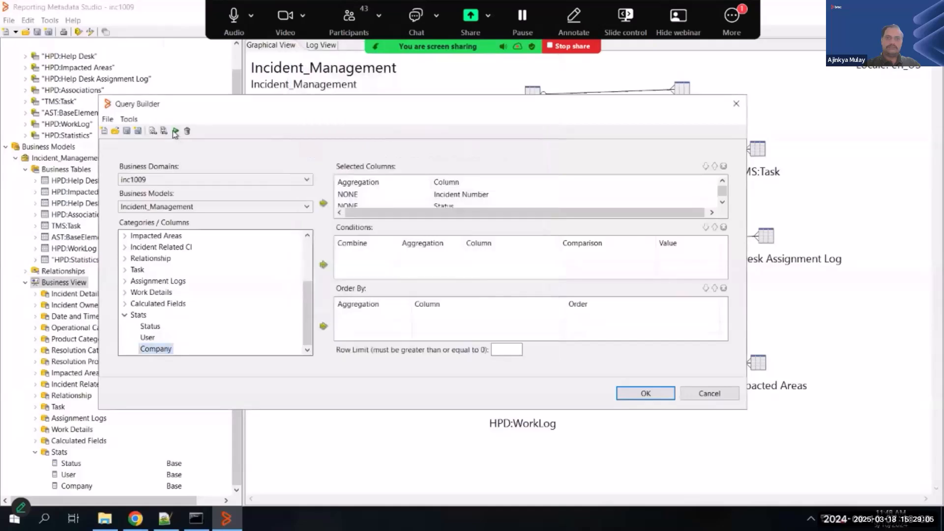
- Preview the query's result rows, leave the Query Builder without keeping the query, and save the metadata model
click(175, 131)
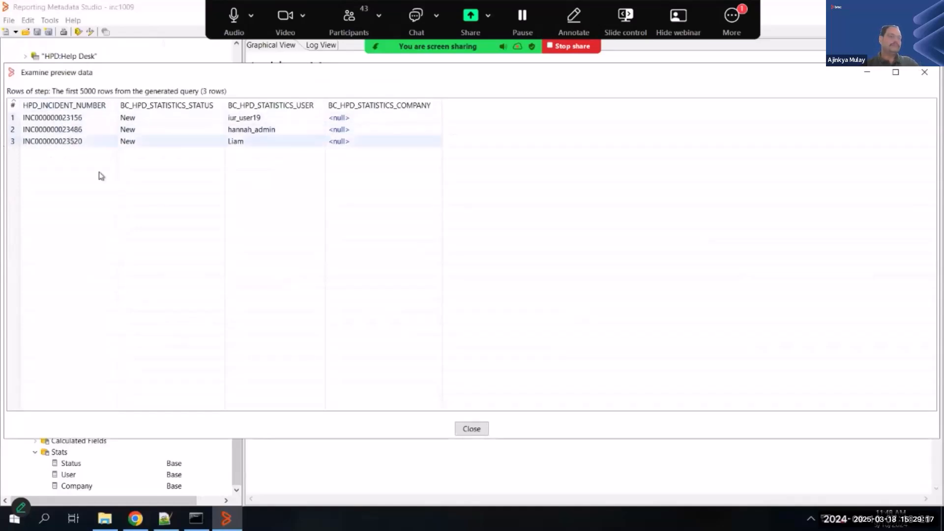
click(471, 429)
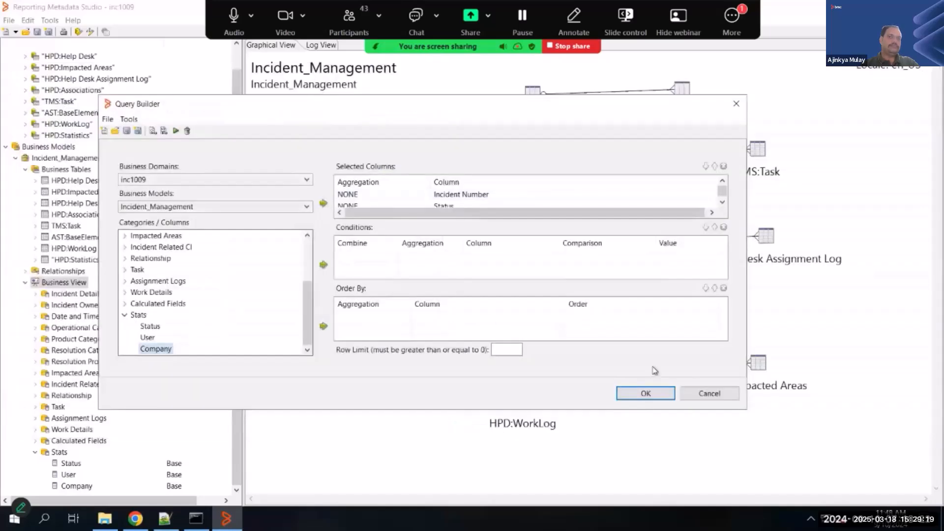
click(705, 394)
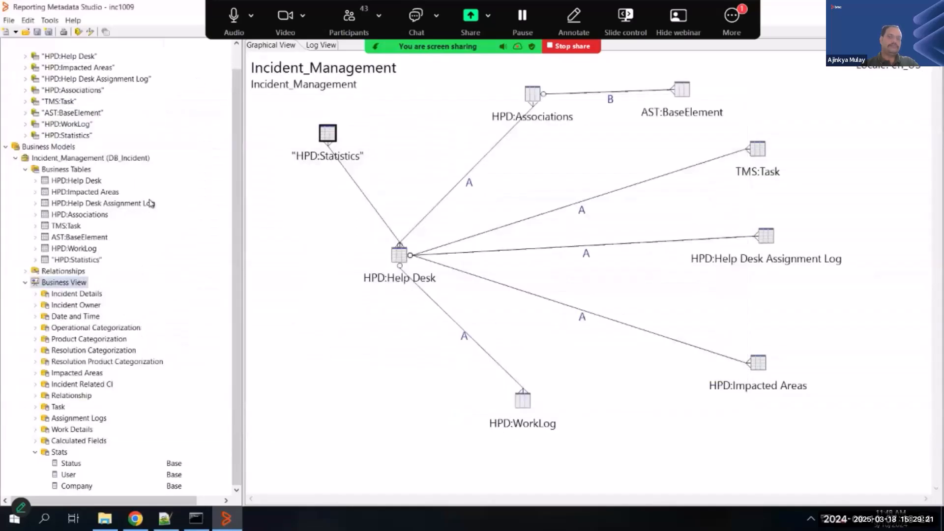
scroll(52, 235, up, 1)
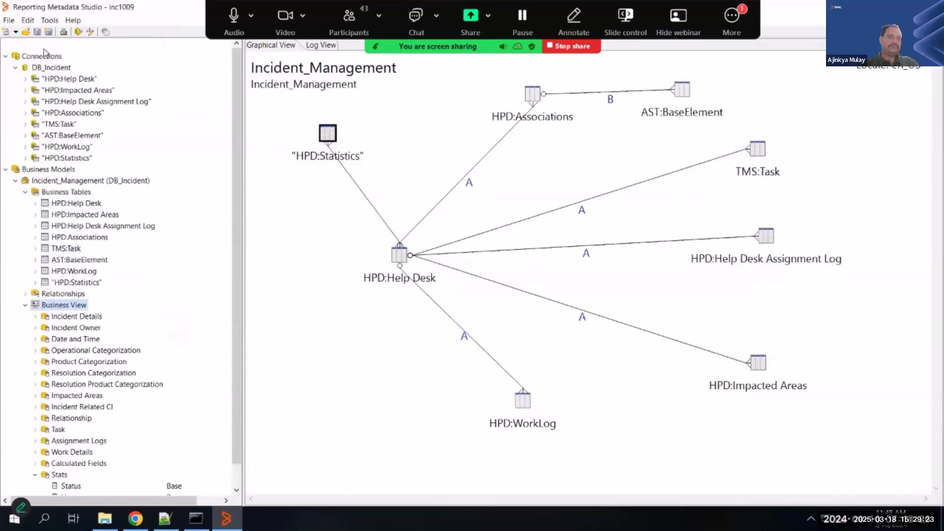
click(37, 32)
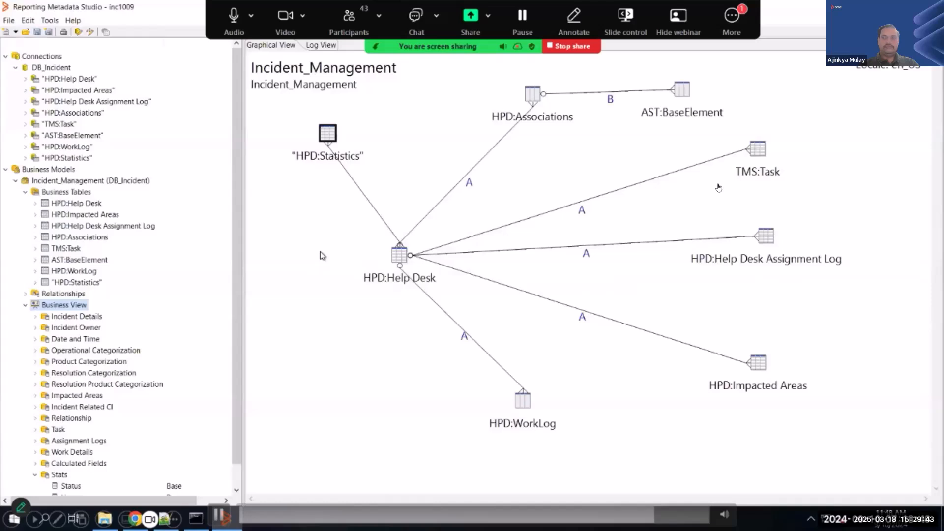
- Look up the target environments offered for publishing the Incident_Management model to Helix Dashboards
click(9, 21)
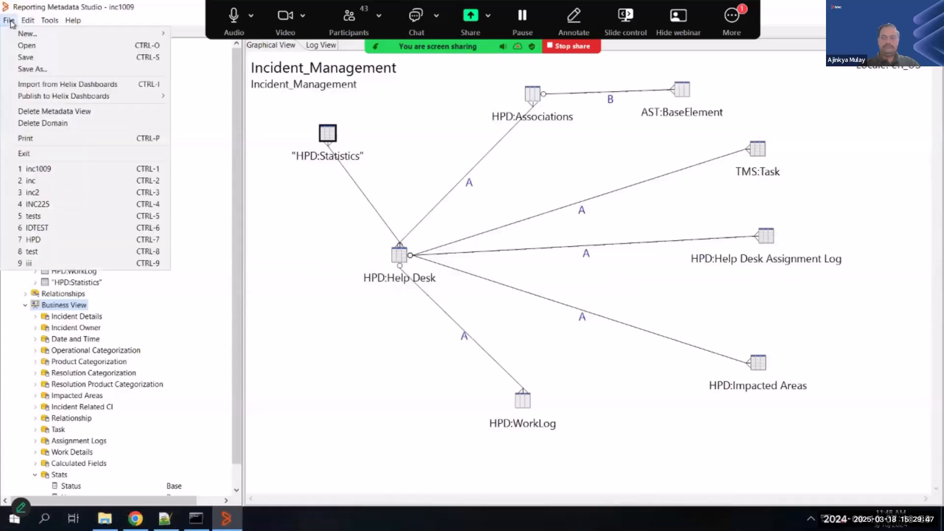
mouse_move(89, 100)
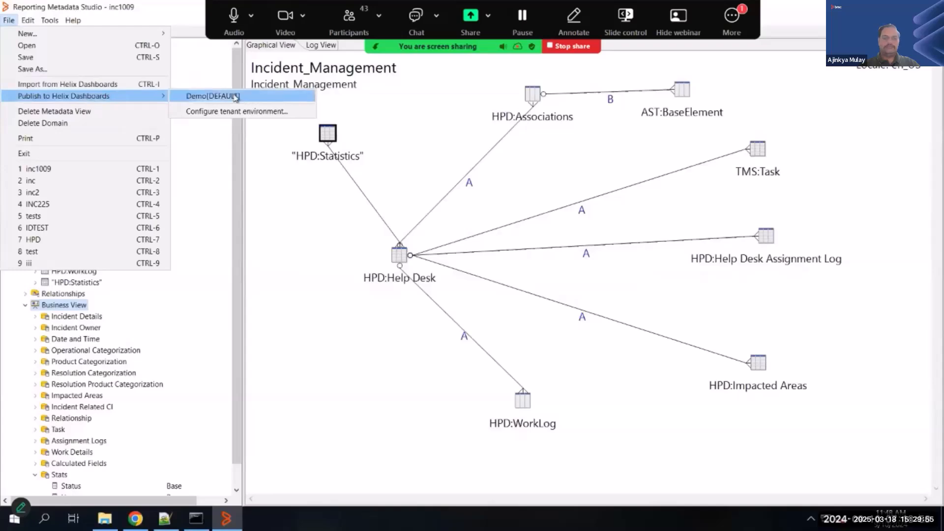
click(188, 96)
- Switch to Notepad++, check the ENV_ALIAS entry in env.properties, and return to Reporting Metadata Studio
key(alt+Tab)
key(alt+Tab)
key(alt+Tab)
key(alt+Tab)
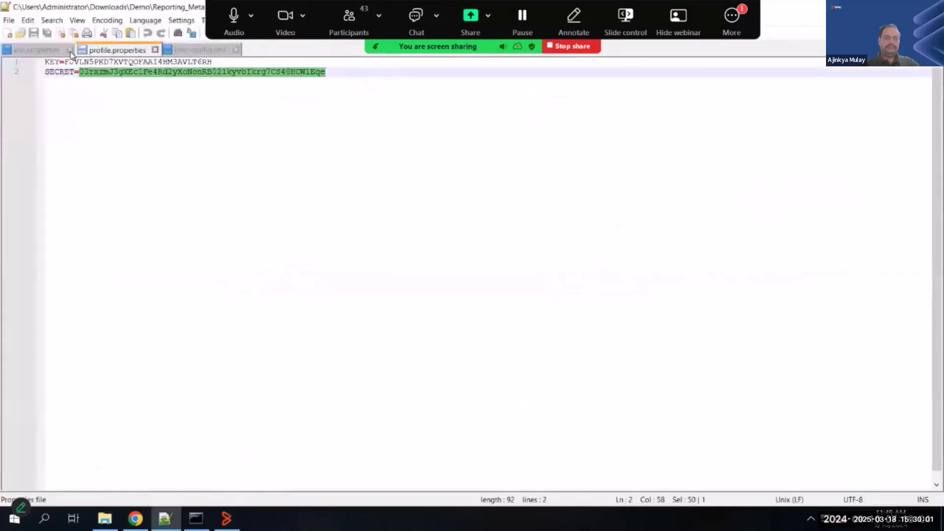
click(34, 56)
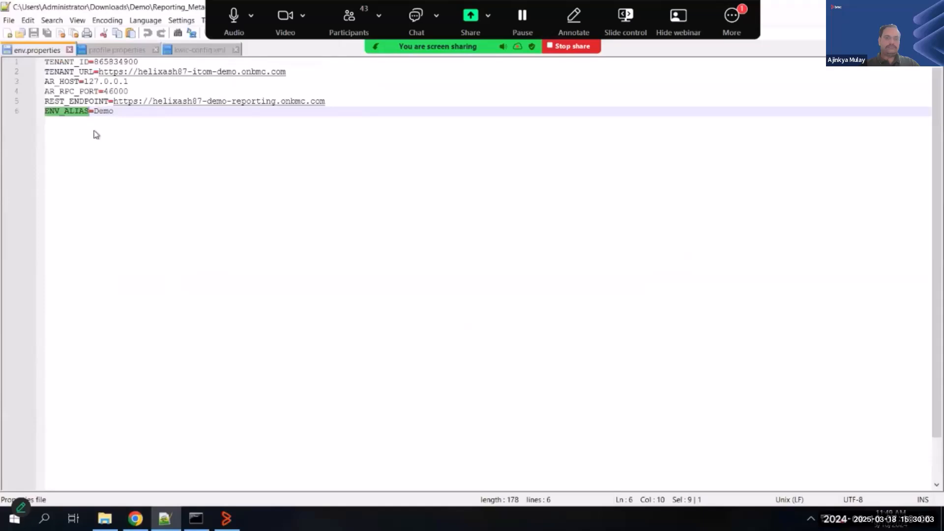
key(alt+Tab)
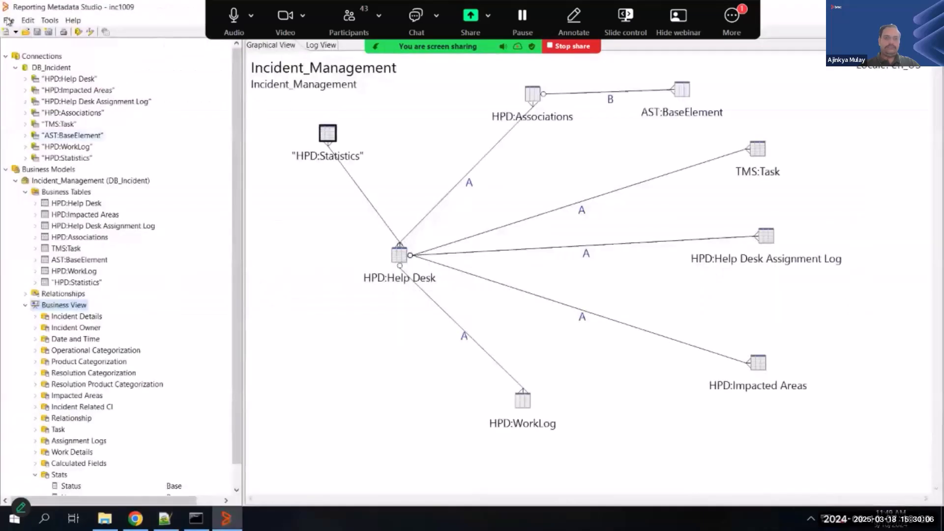
- Bring up the Publish to Helix Dashboards options again for the saved model
click(9, 21)
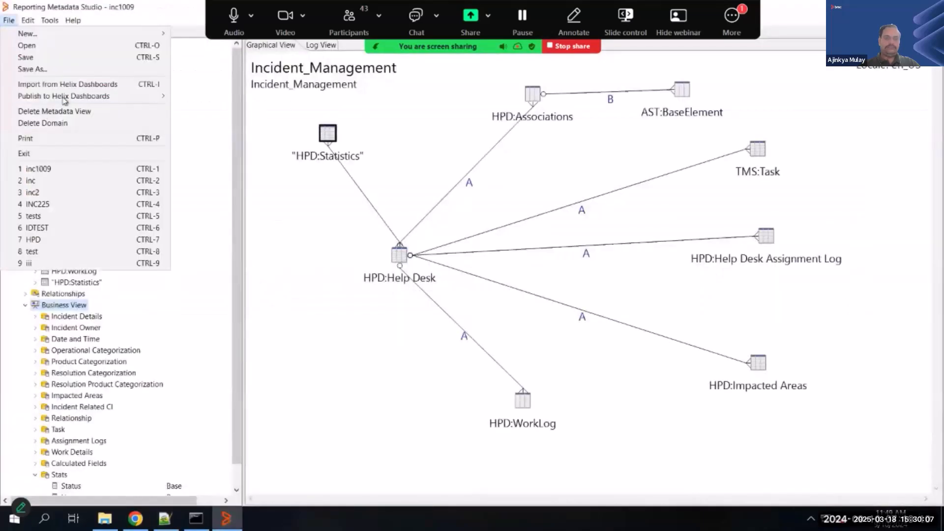
mouse_move(153, 101)
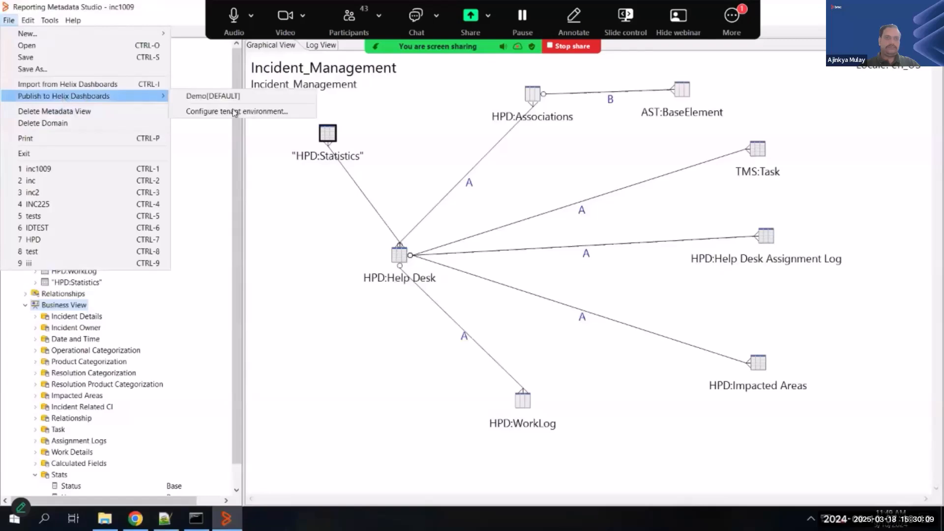
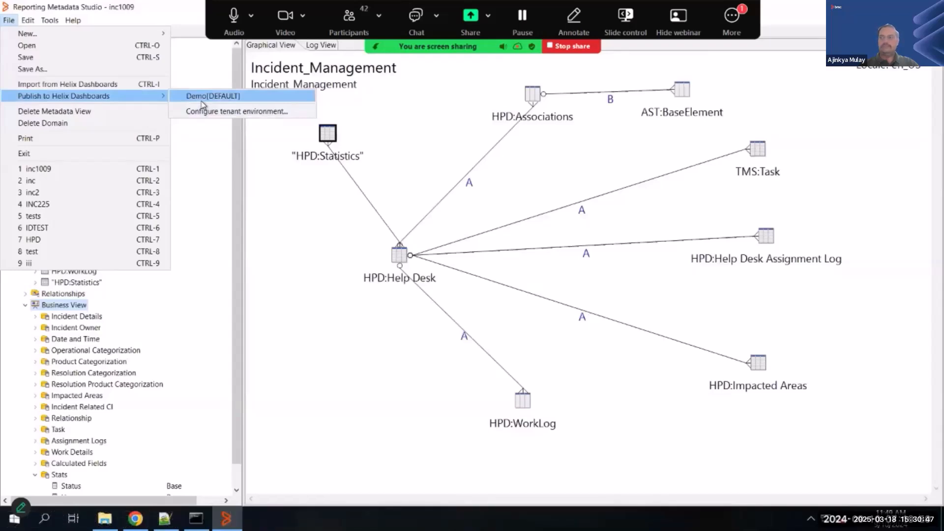
- Publish the metadata view to the Demo[DEFAULT] environment of Helix Dashboards under the name INC1009
click(229, 101)
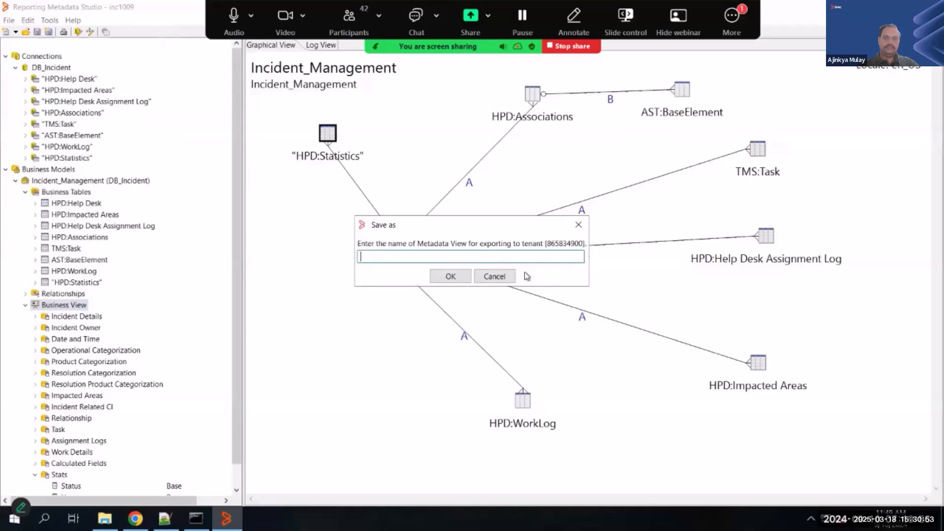
text(INC10)
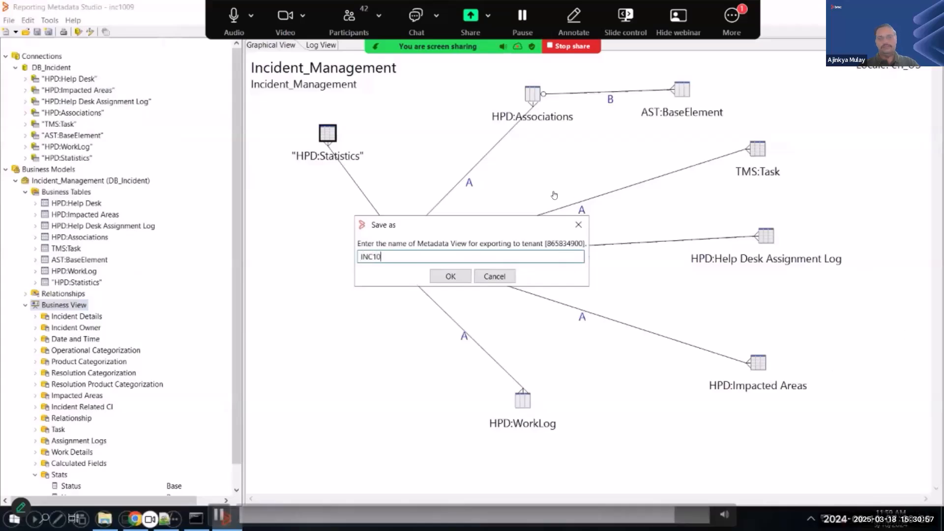
text(09)
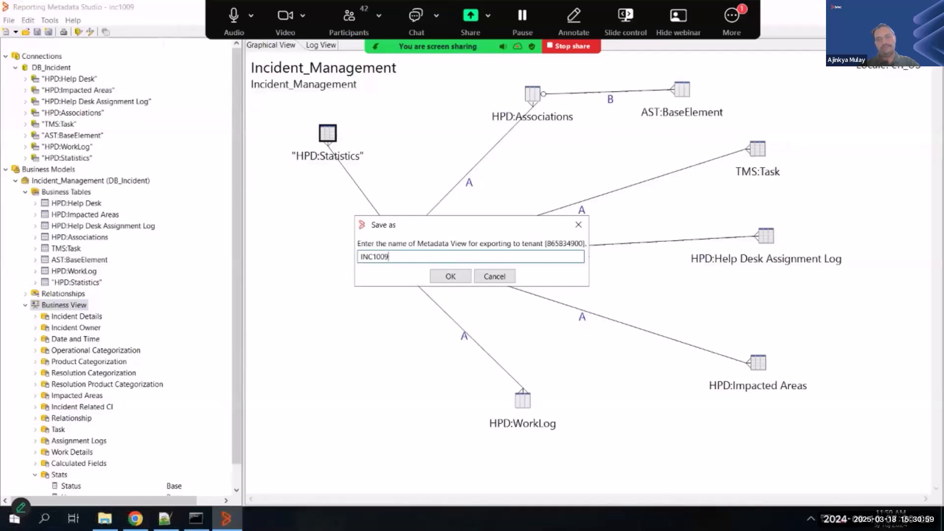
click(450, 277)
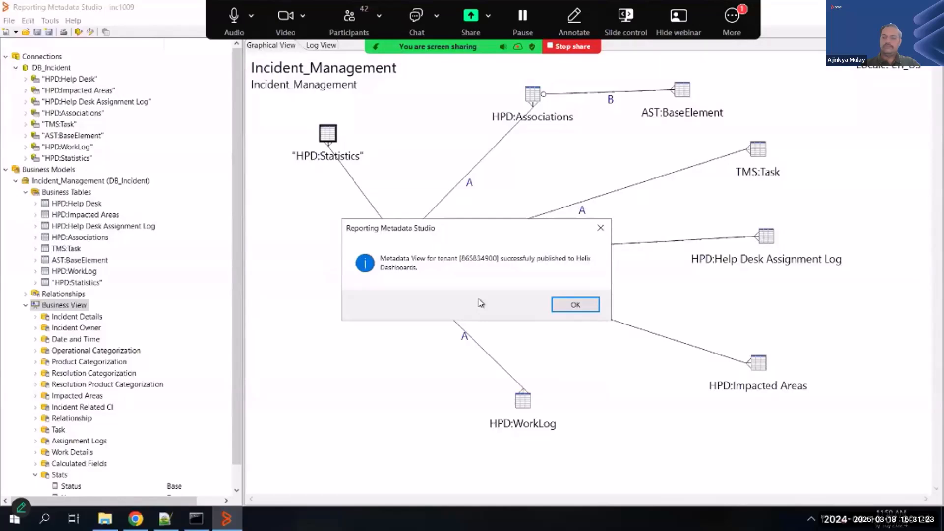
click(575, 304)
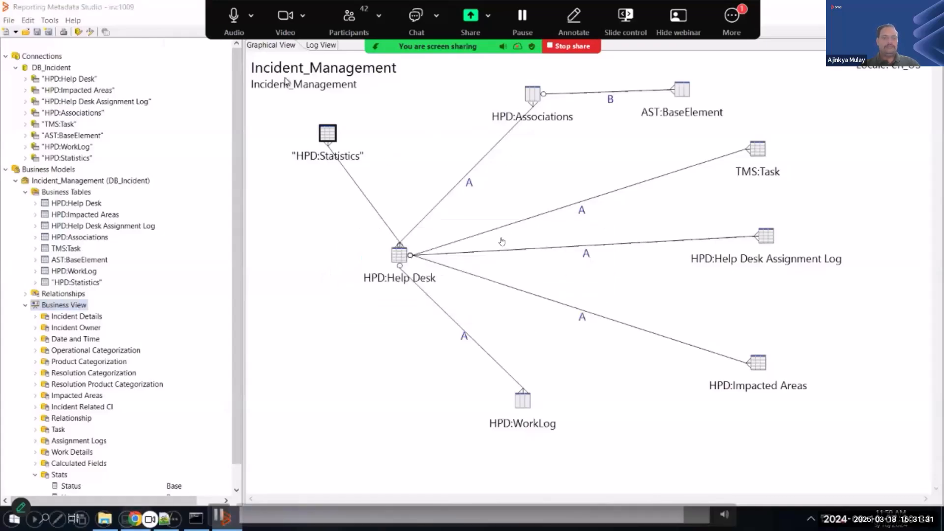
- Switch to BMC Helix Dashboards in Chrome and create a new dashboard with an added visualization
click(135, 517)
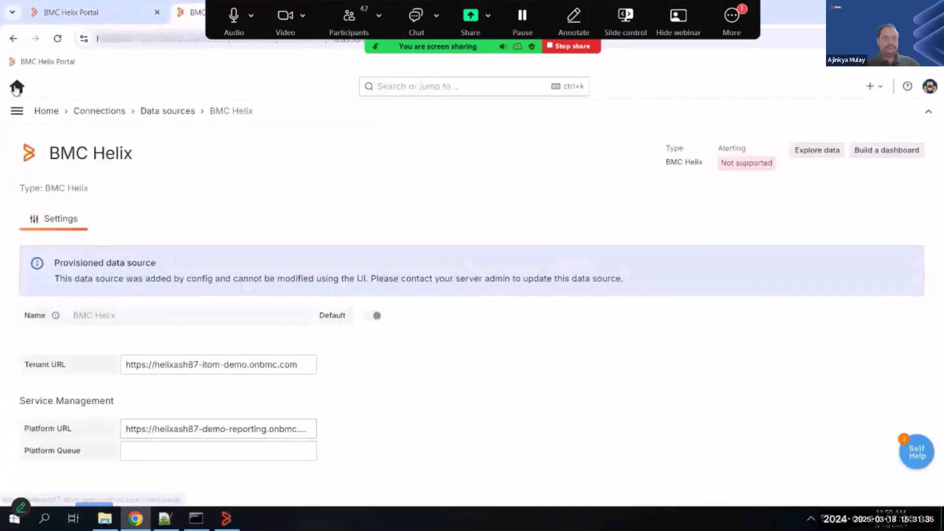
click(17, 88)
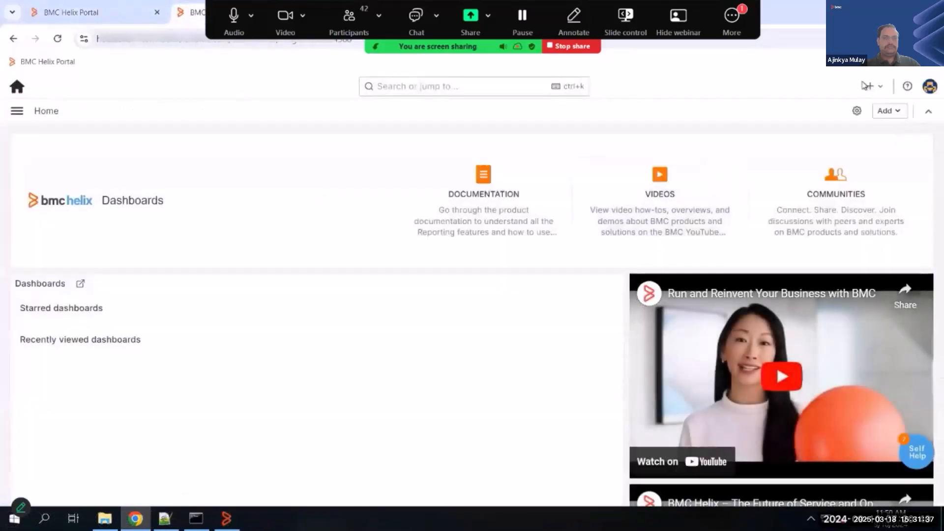
click(887, 90)
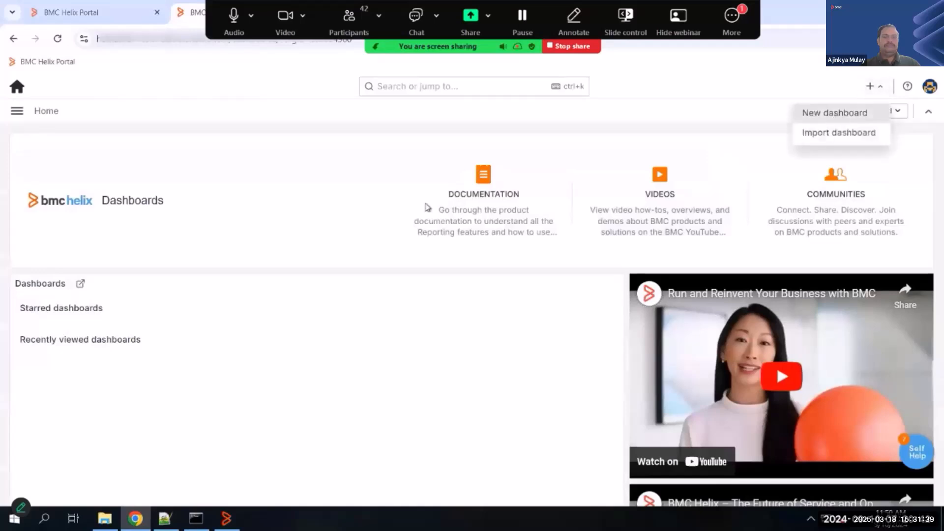
click(835, 112)
click(464, 308)
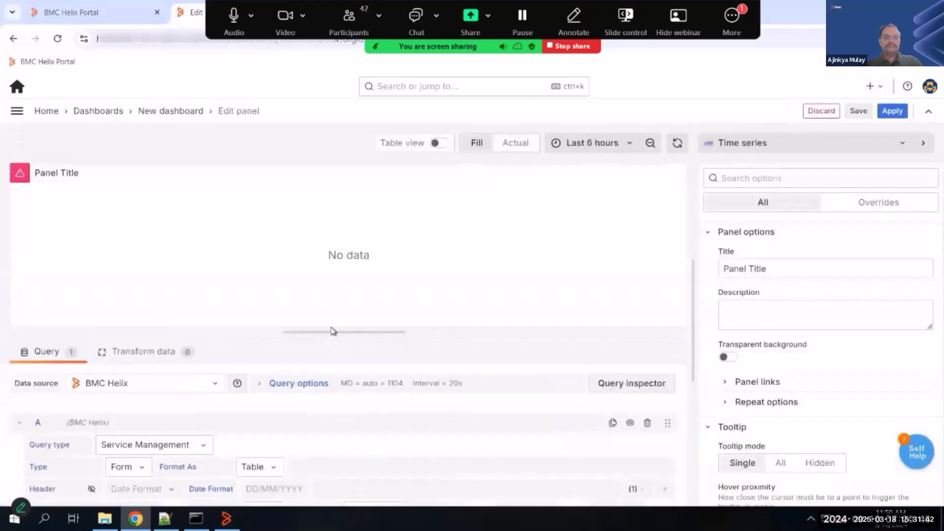
- Set the panel's query type option to Visual query builder and choose INC1009 as its view
drag(333, 331, 336, 238)
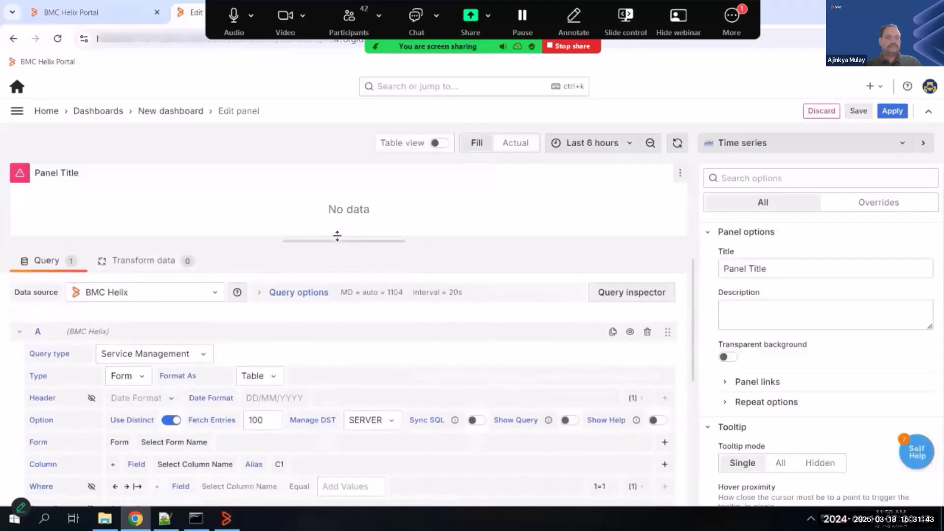
click(121, 377)
click(140, 444)
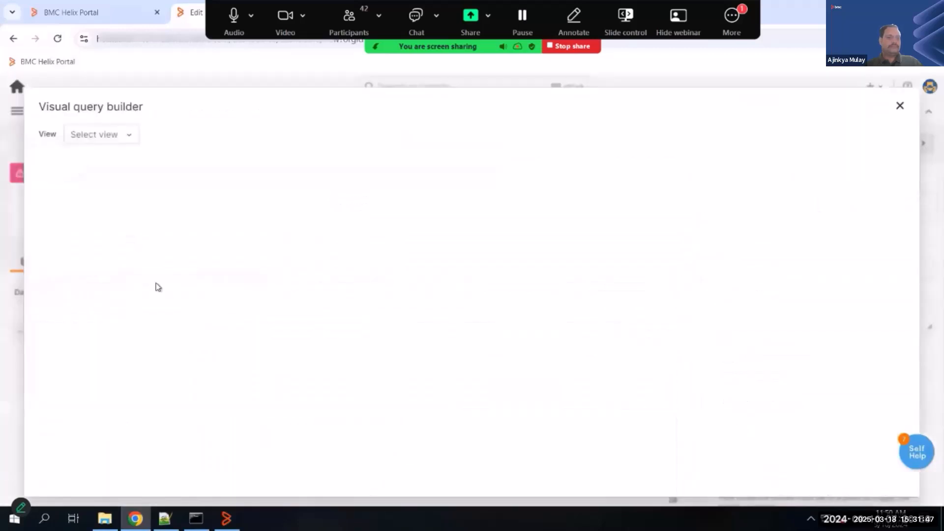
click(110, 140)
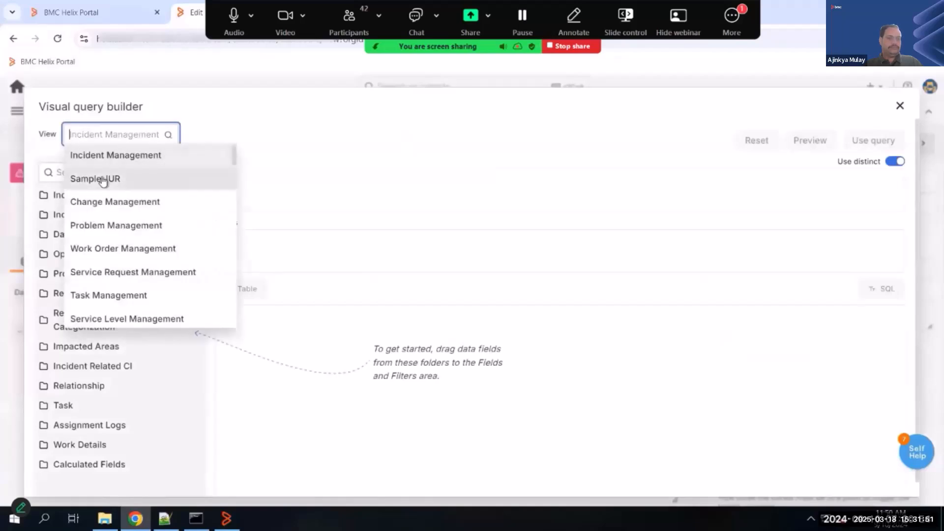
text(ICN)
key(BackSpace)
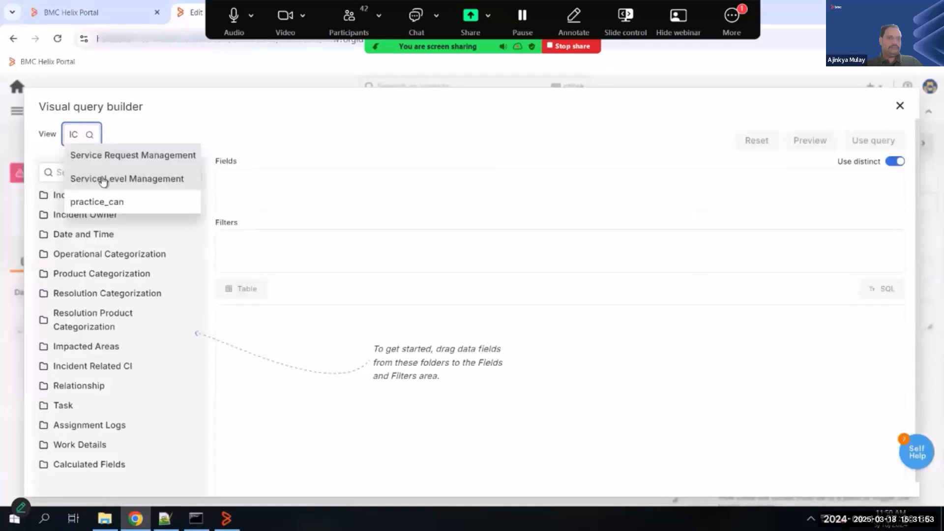
key(BackSpace)
text(NC)
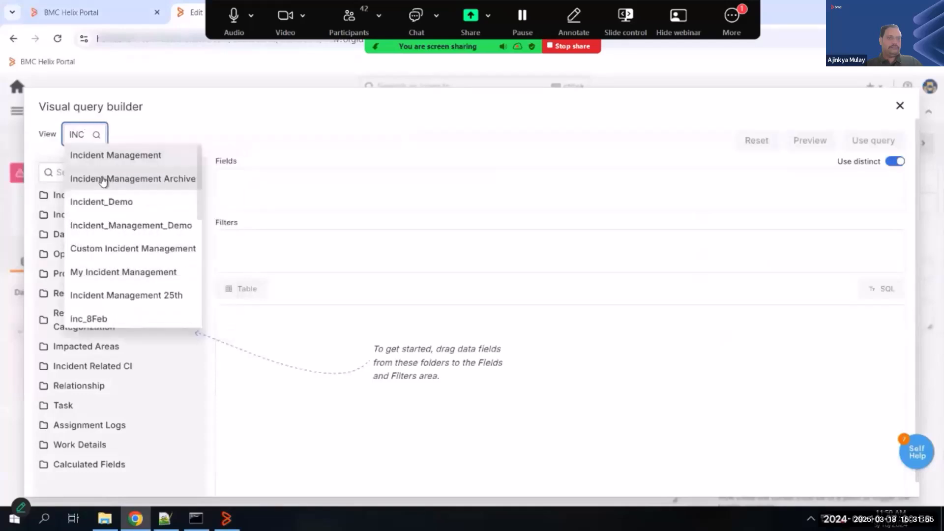
text(10)
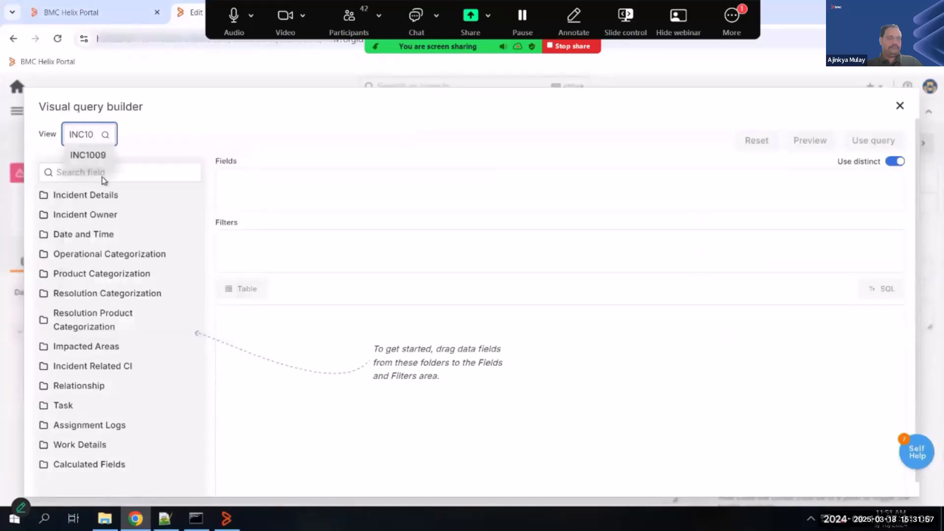
click(87, 156)
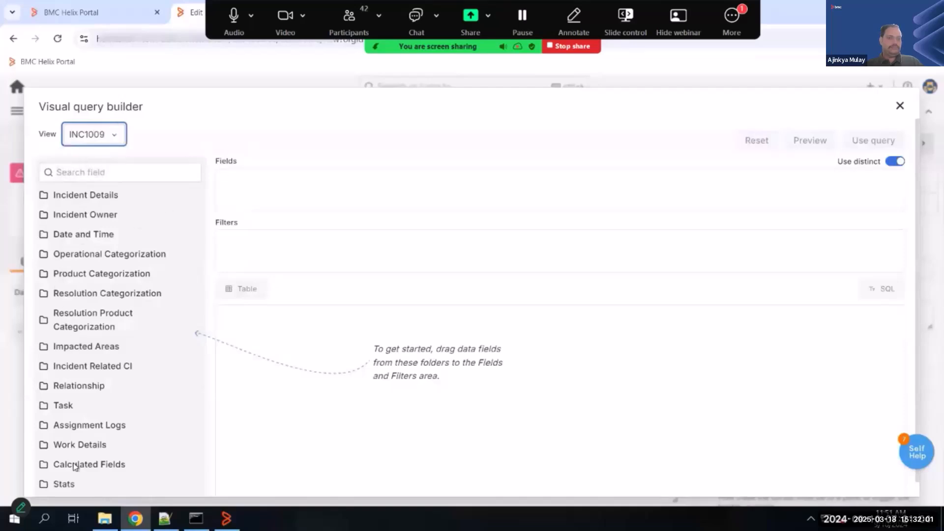
- Add the Incident Number field from the Incident Details folder to the query's fields
scroll(69, 485, down, 1)
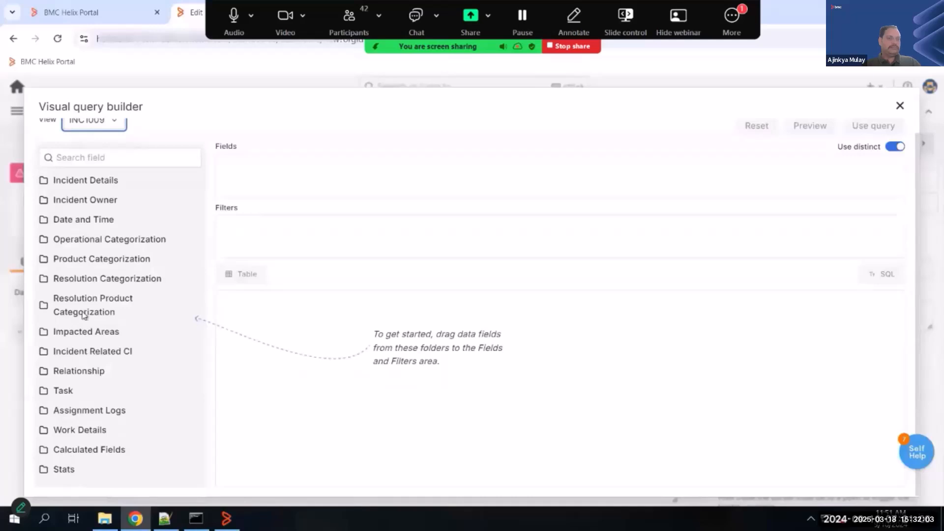
scroll(88, 225, up, 1)
click(99, 201)
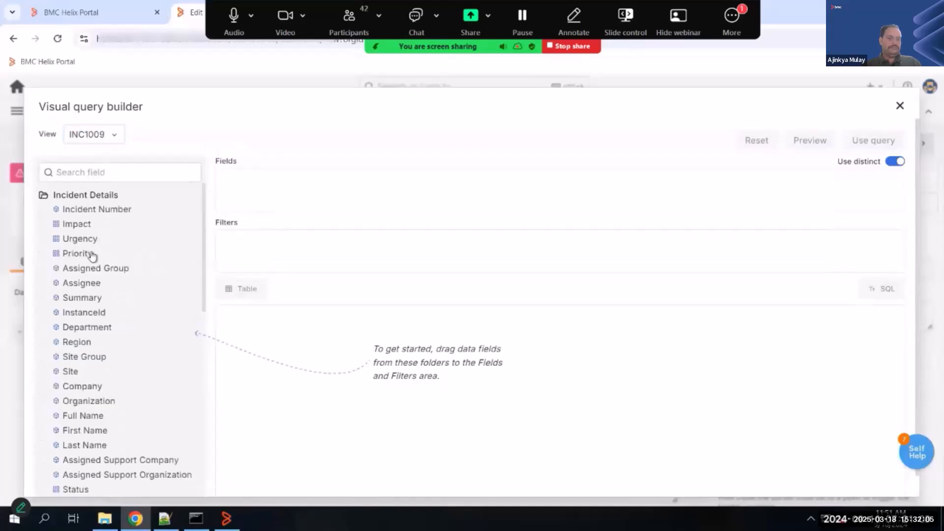
drag(102, 213, 272, 184)
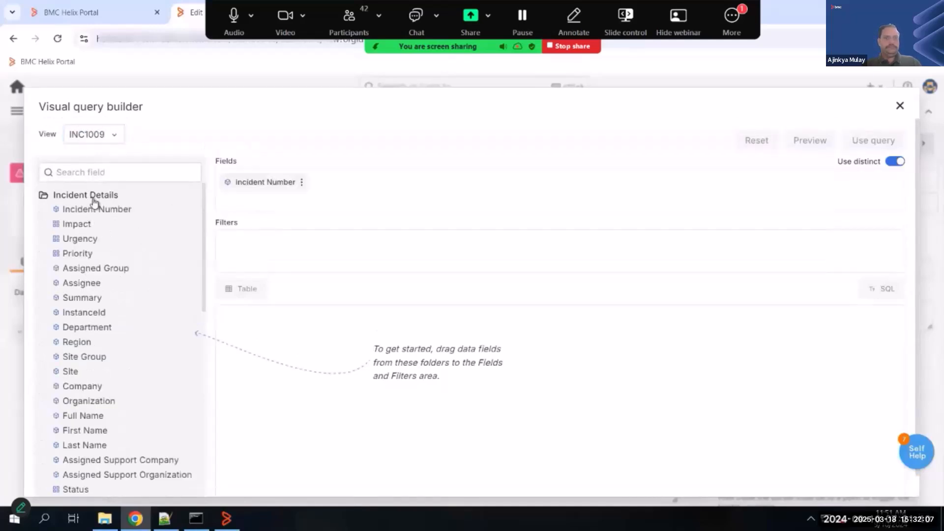
- Add the Status, User and Company fields from the Stats folder to the query's fields
scroll(74, 472, down, 1)
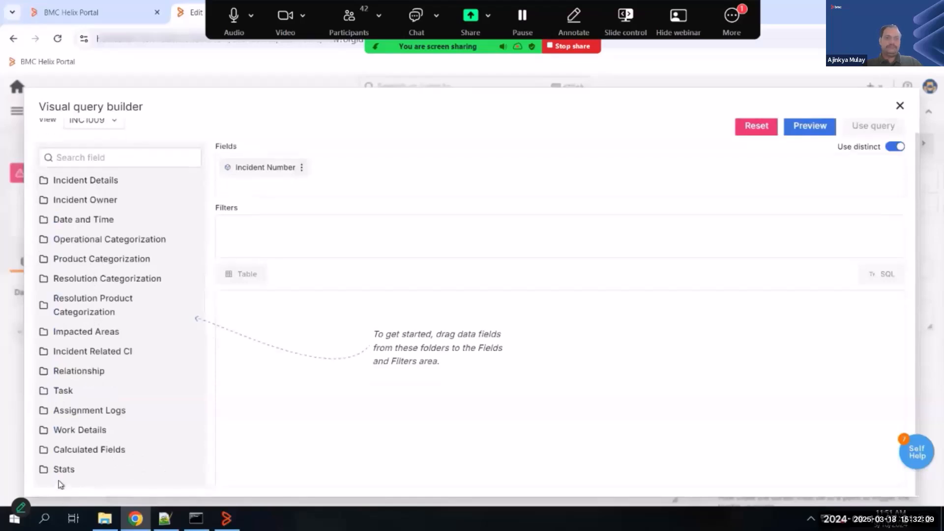
click(63, 470)
scroll(79, 443, down, 3)
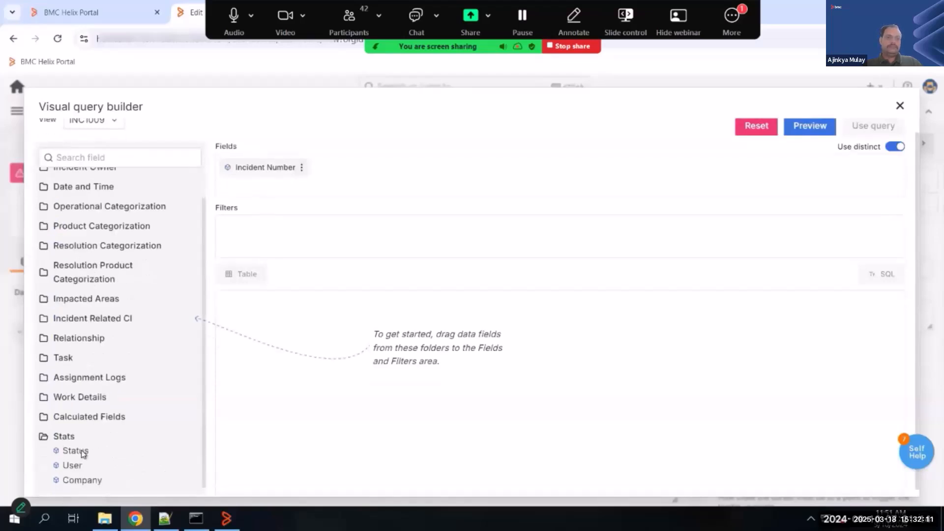
drag(72, 444, 414, 161)
drag(74, 475, 435, 174)
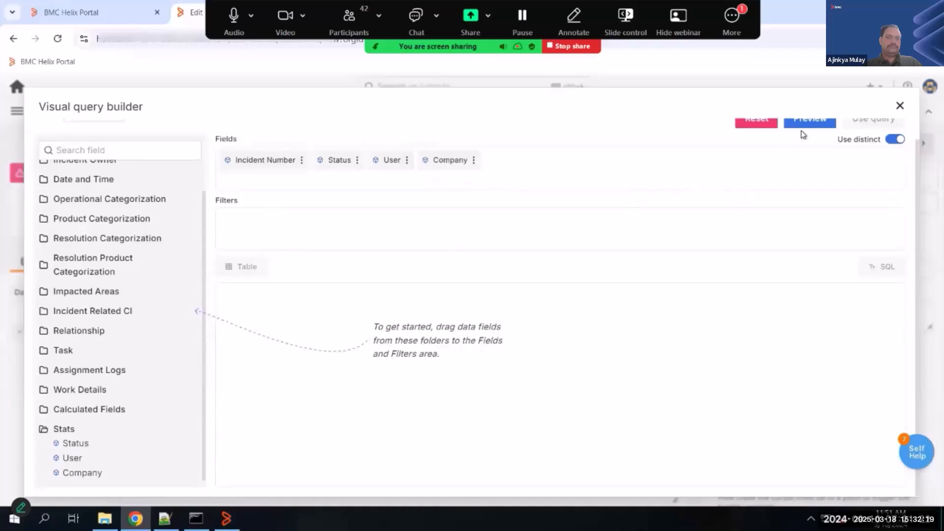
- Preview the query and use it in the panel, displaying the data as a table in an enlarged panel area
scroll(800, 131, up, 1)
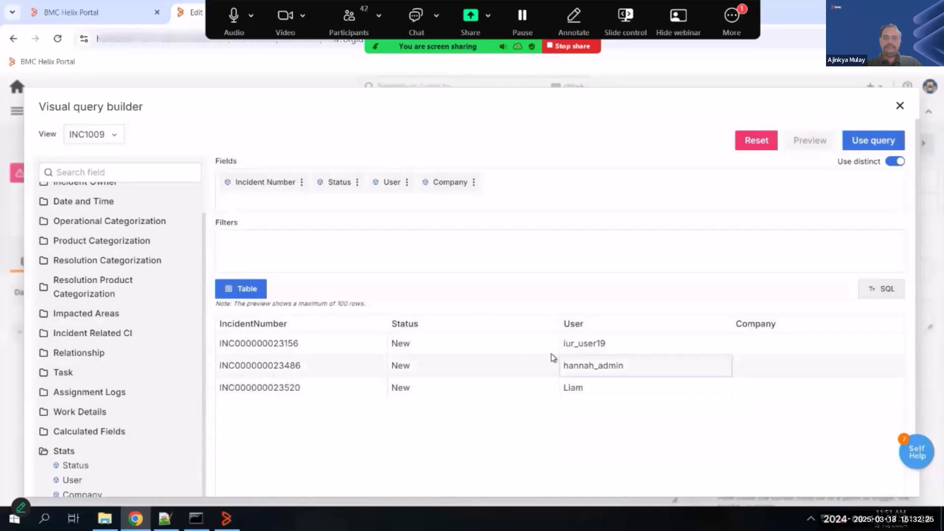
click(873, 142)
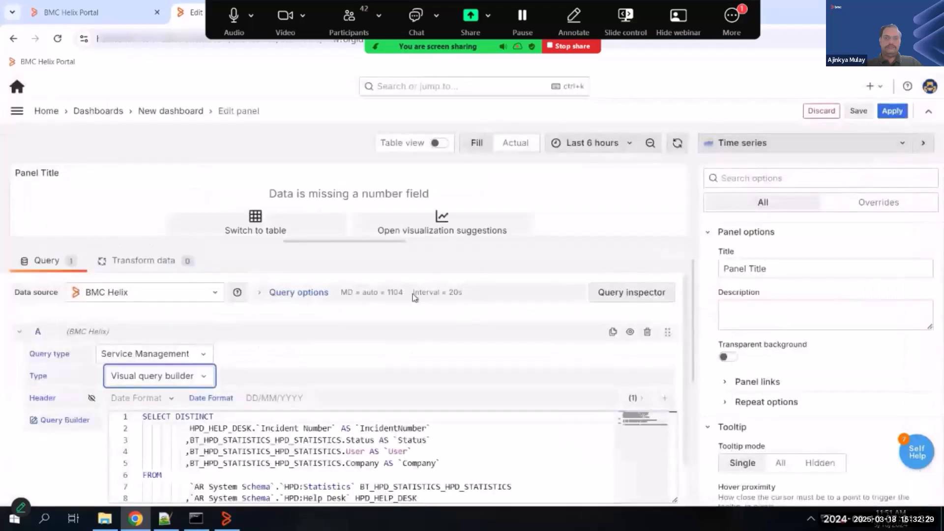
click(241, 217)
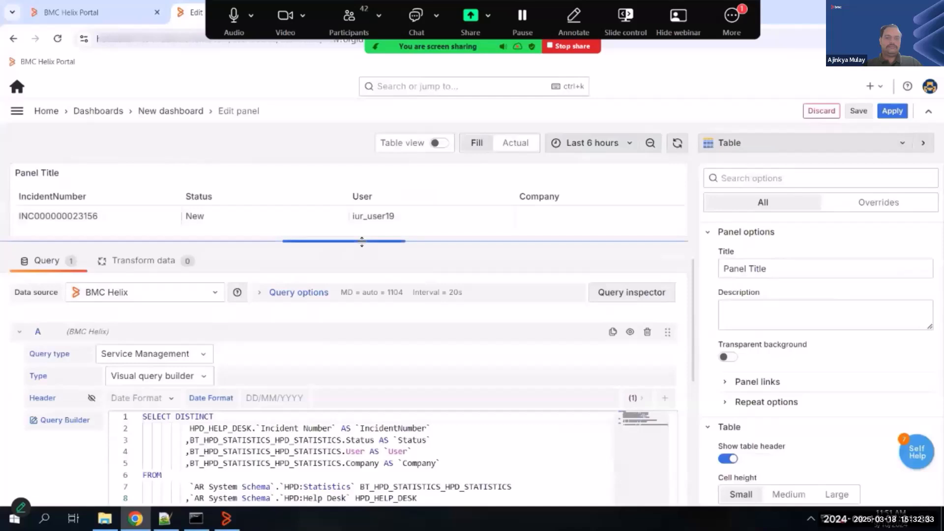
drag(357, 279, 355, 297)
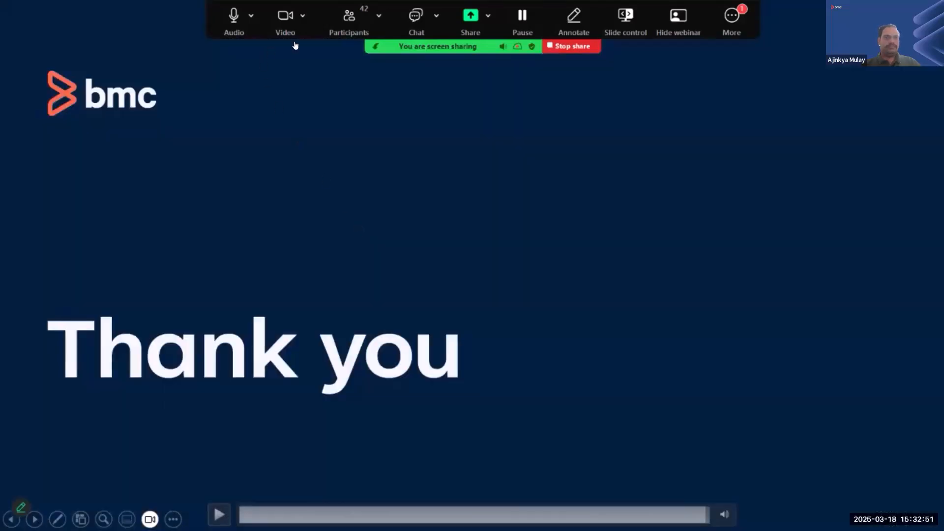
click(240, 229)
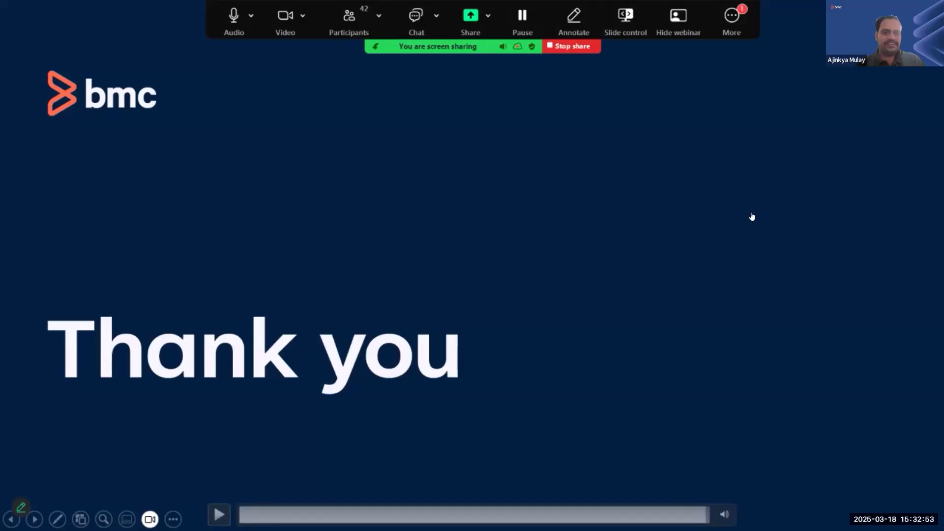